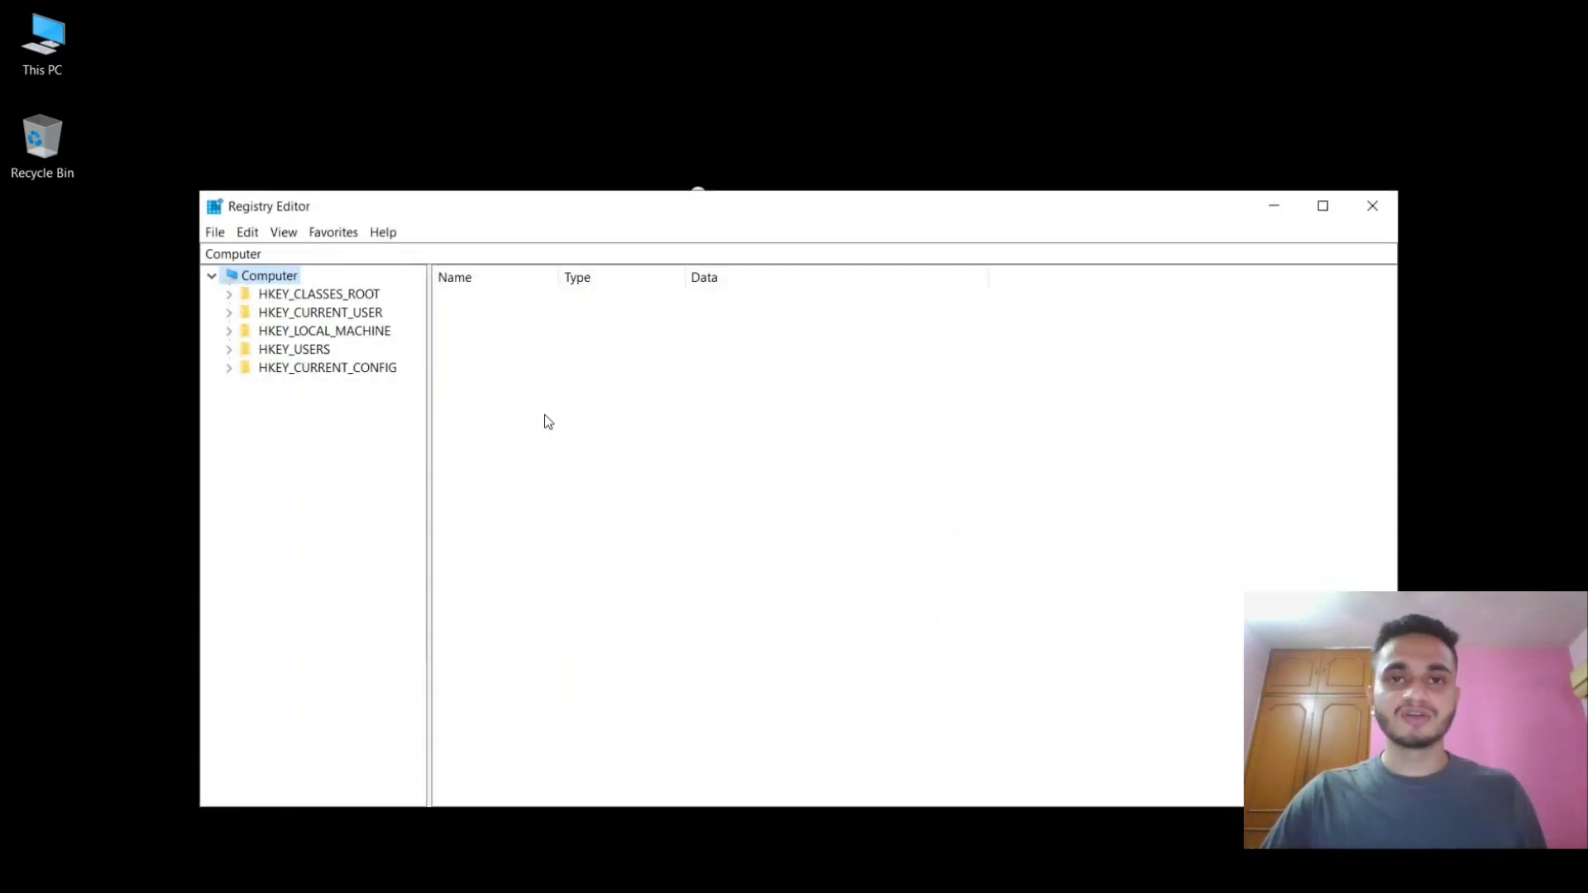
# Step: Close Registry Editor, relaunch it from a Start search for 're', approve the UAC prompt, then close it
pyautogui.click(1372, 206)
pyautogui.press('super')
pyautogui.write('re')
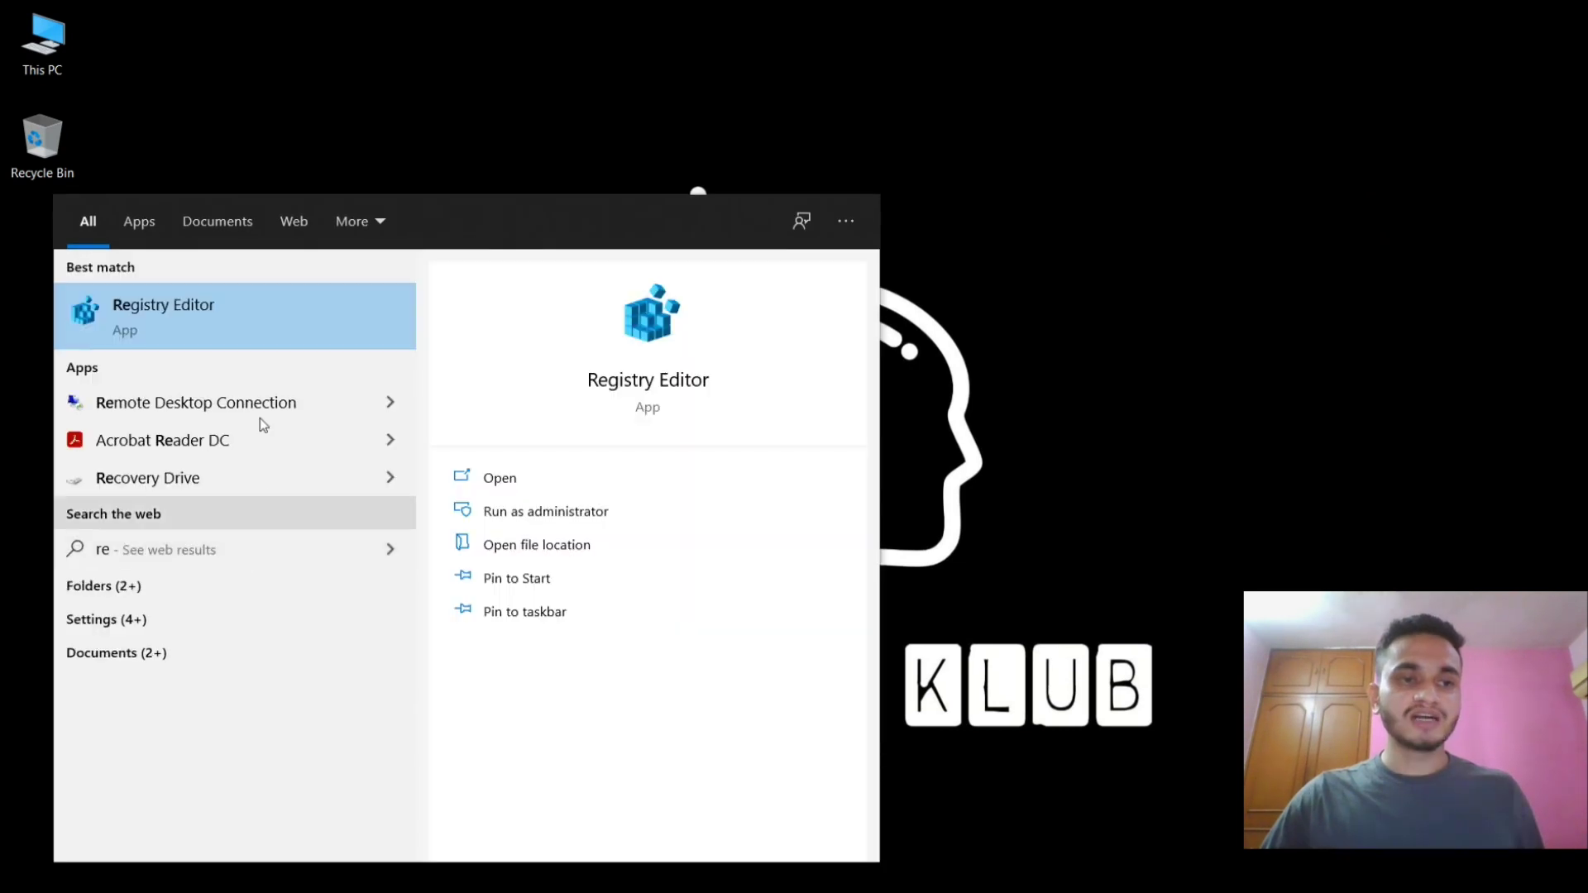
pyautogui.click(226, 326)
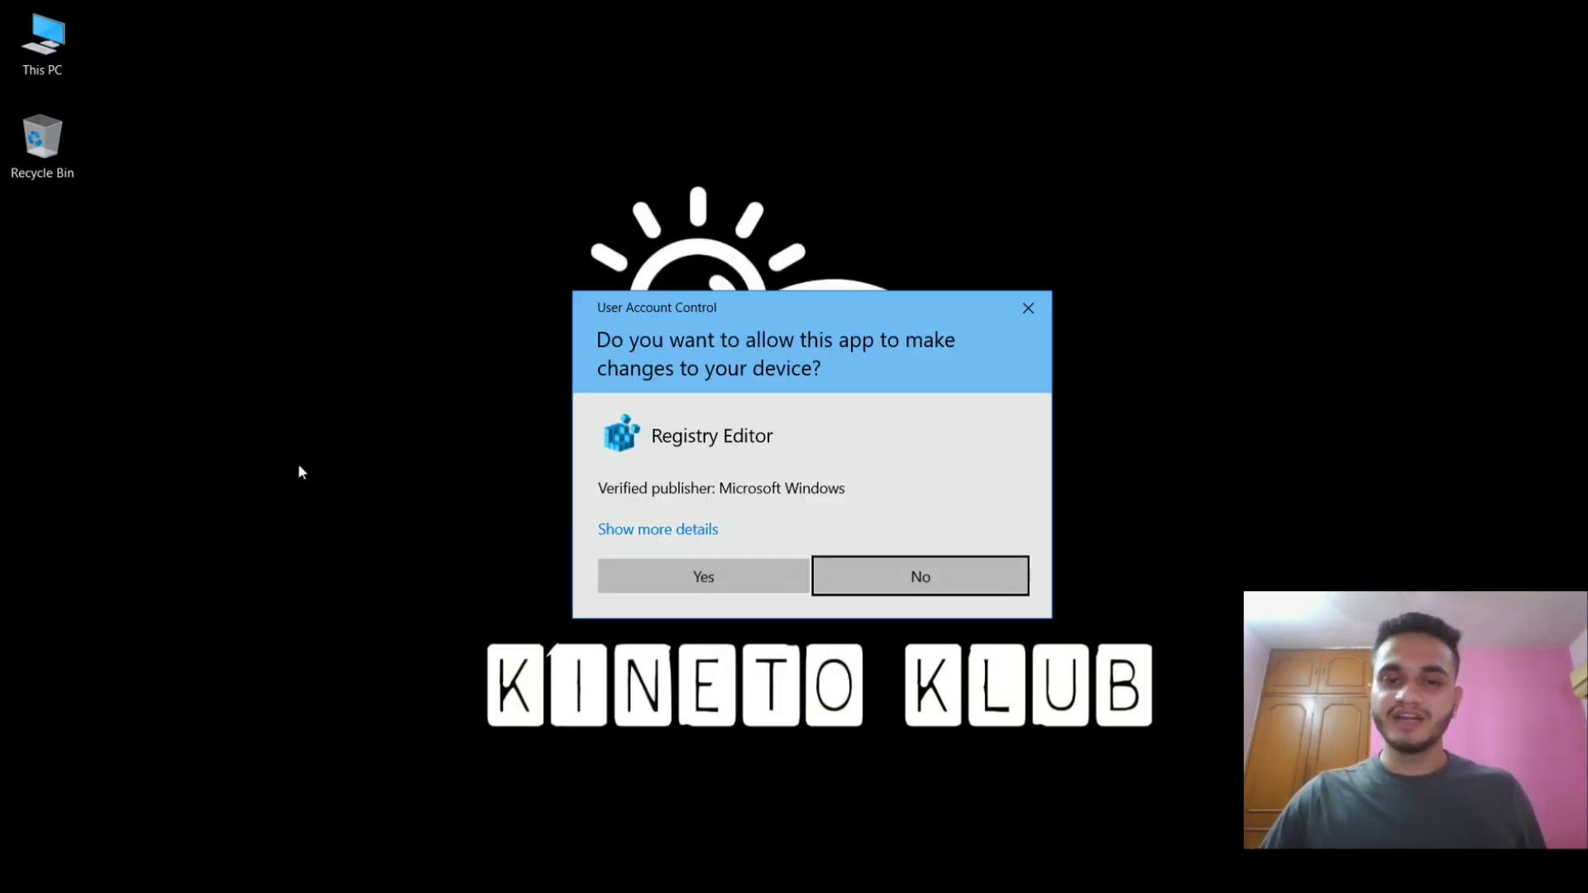
pyautogui.click(745, 584)
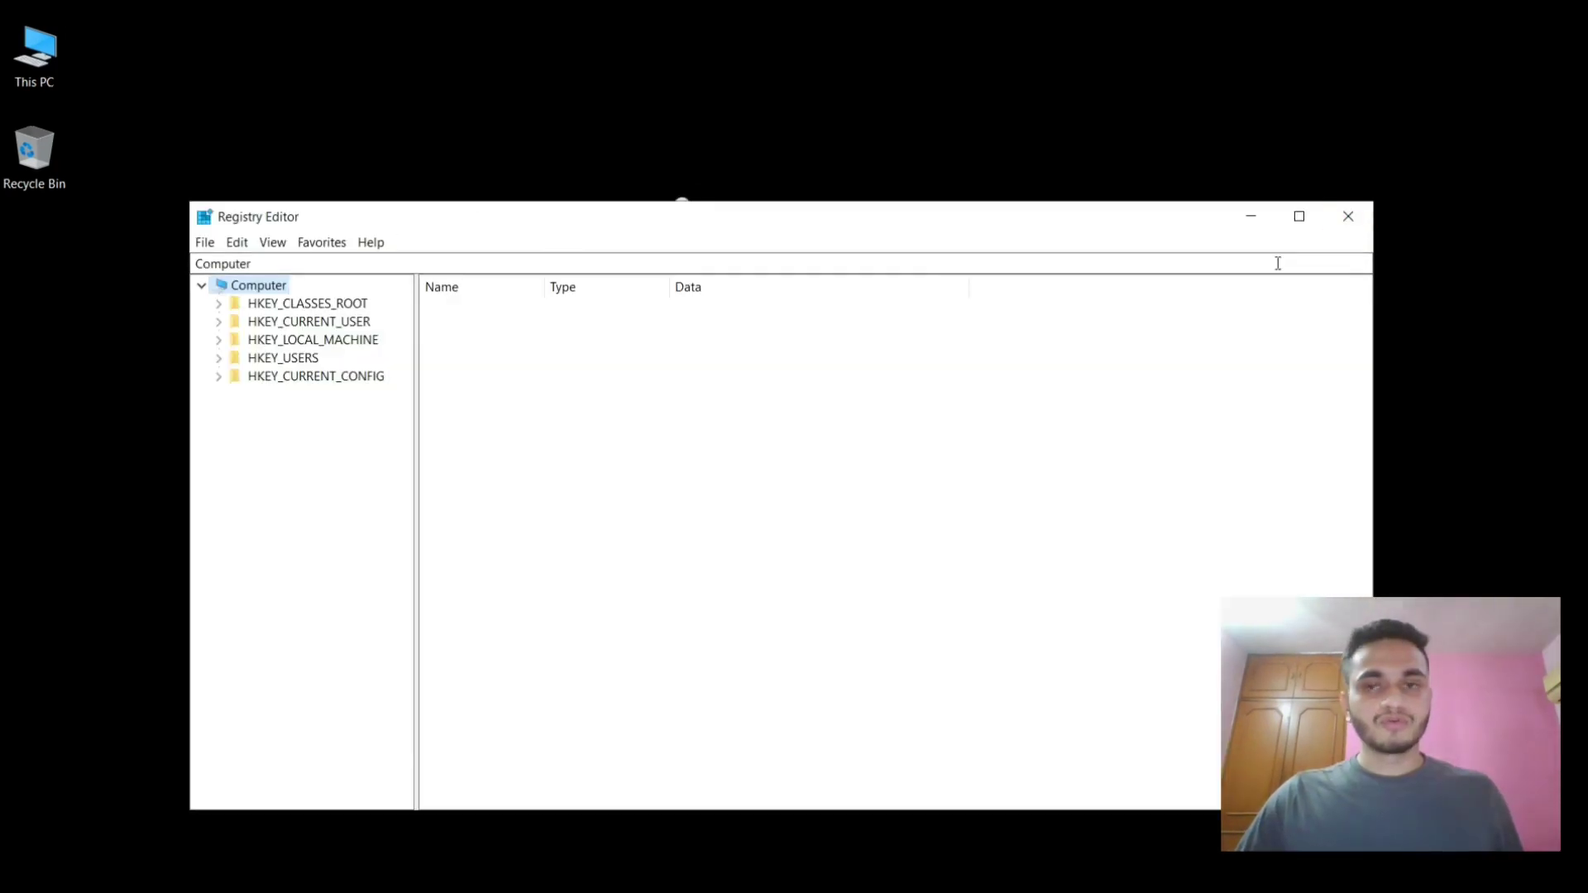
pyautogui.click(1370, 217)
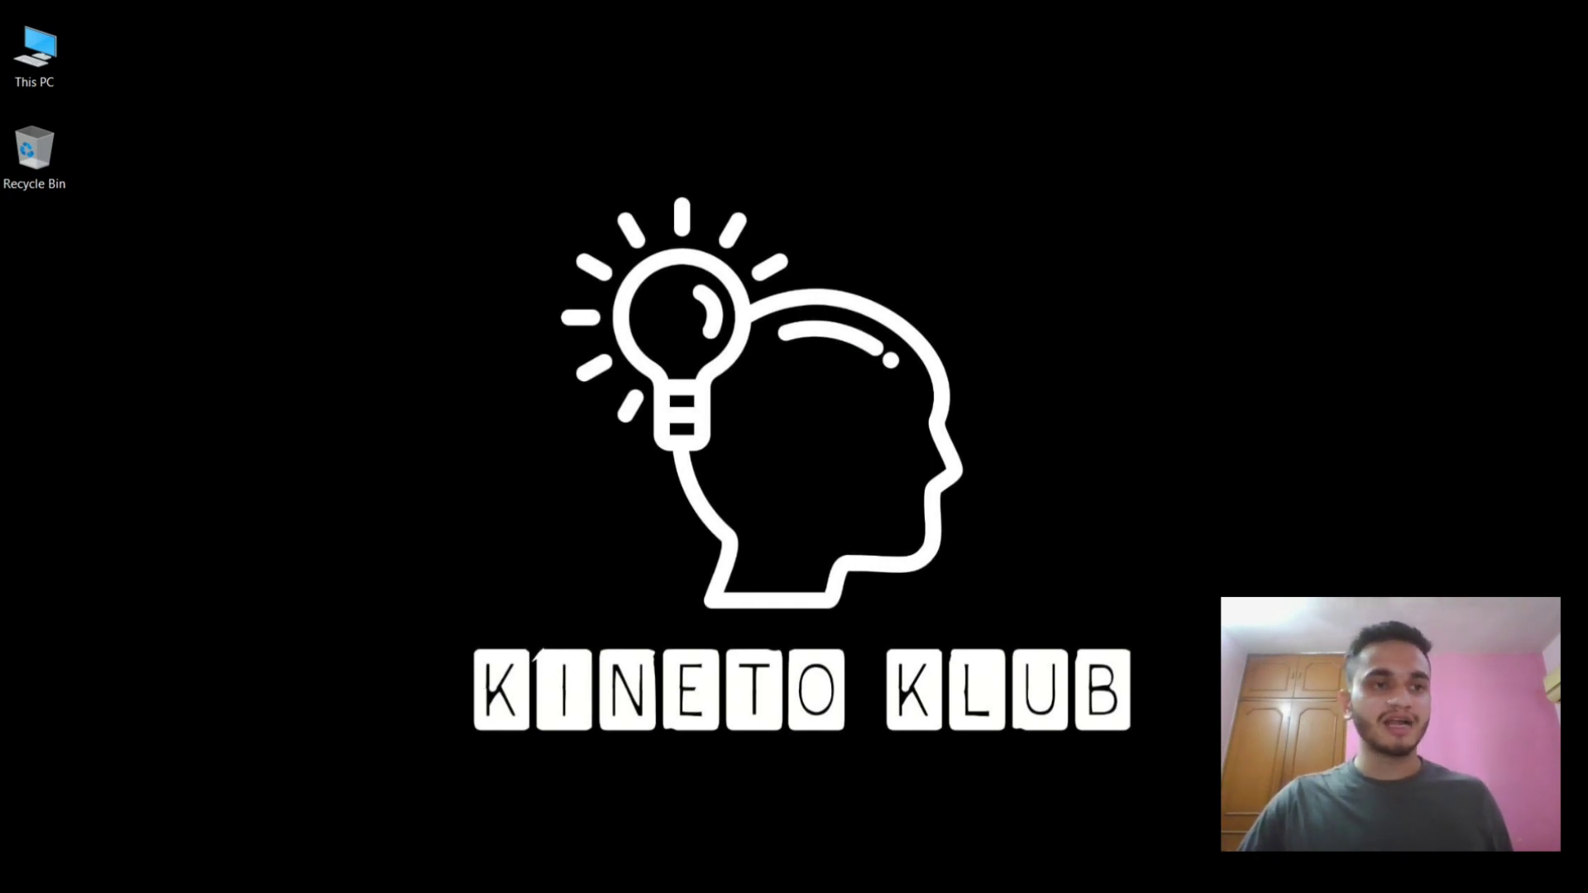
# Step: Launch Task Scheduler and expand the Task Scheduler Library to show its subfolders
pyautogui.press('super')
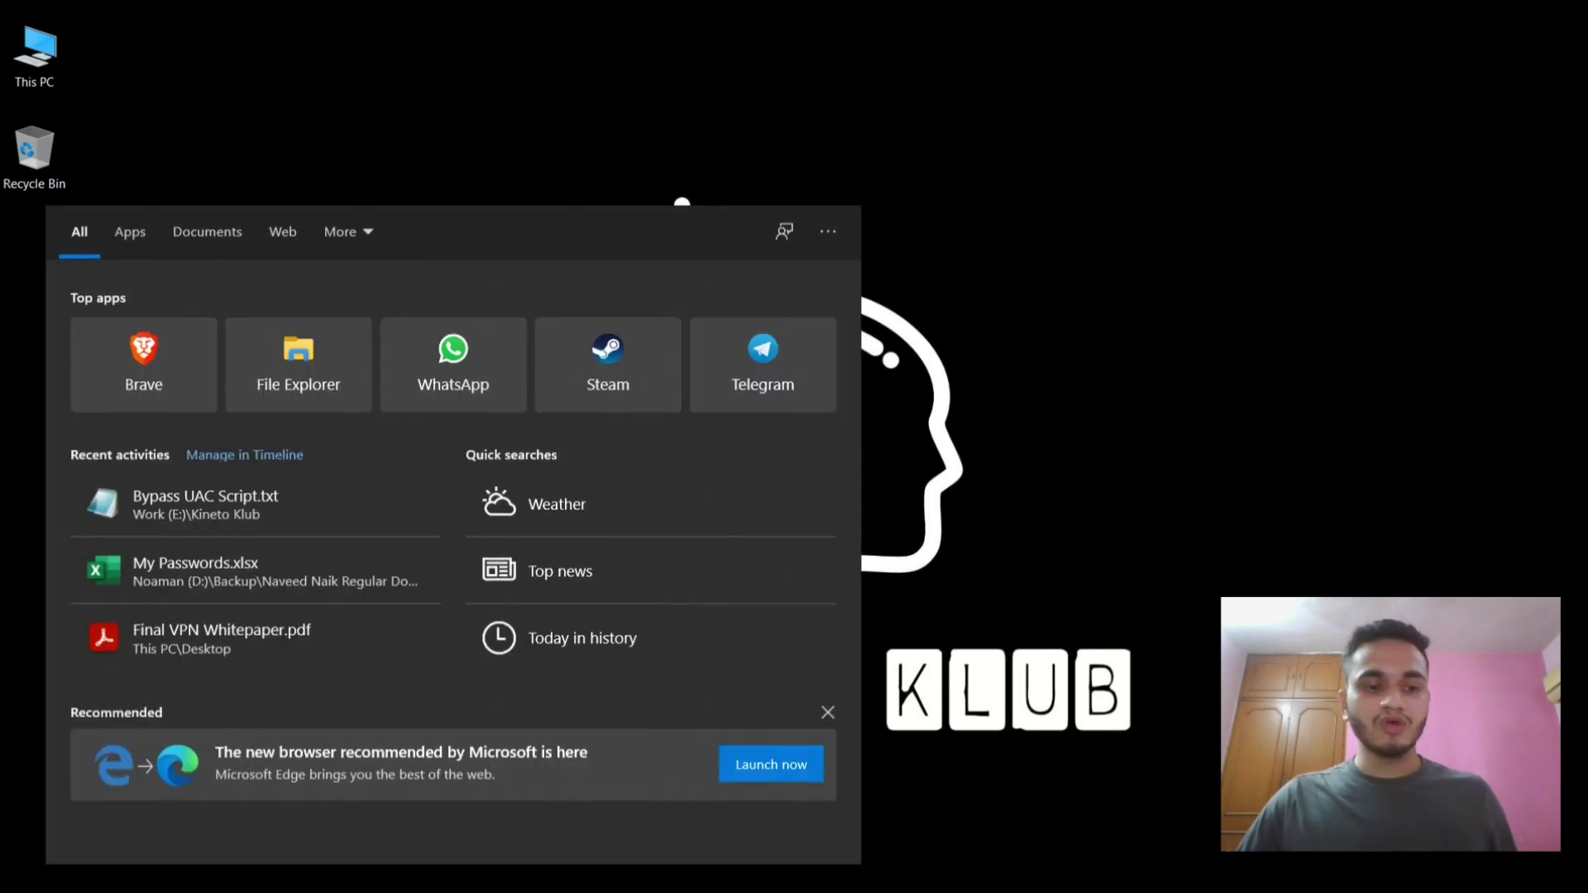
pyautogui.write('Tas')
pyautogui.click(241, 326)
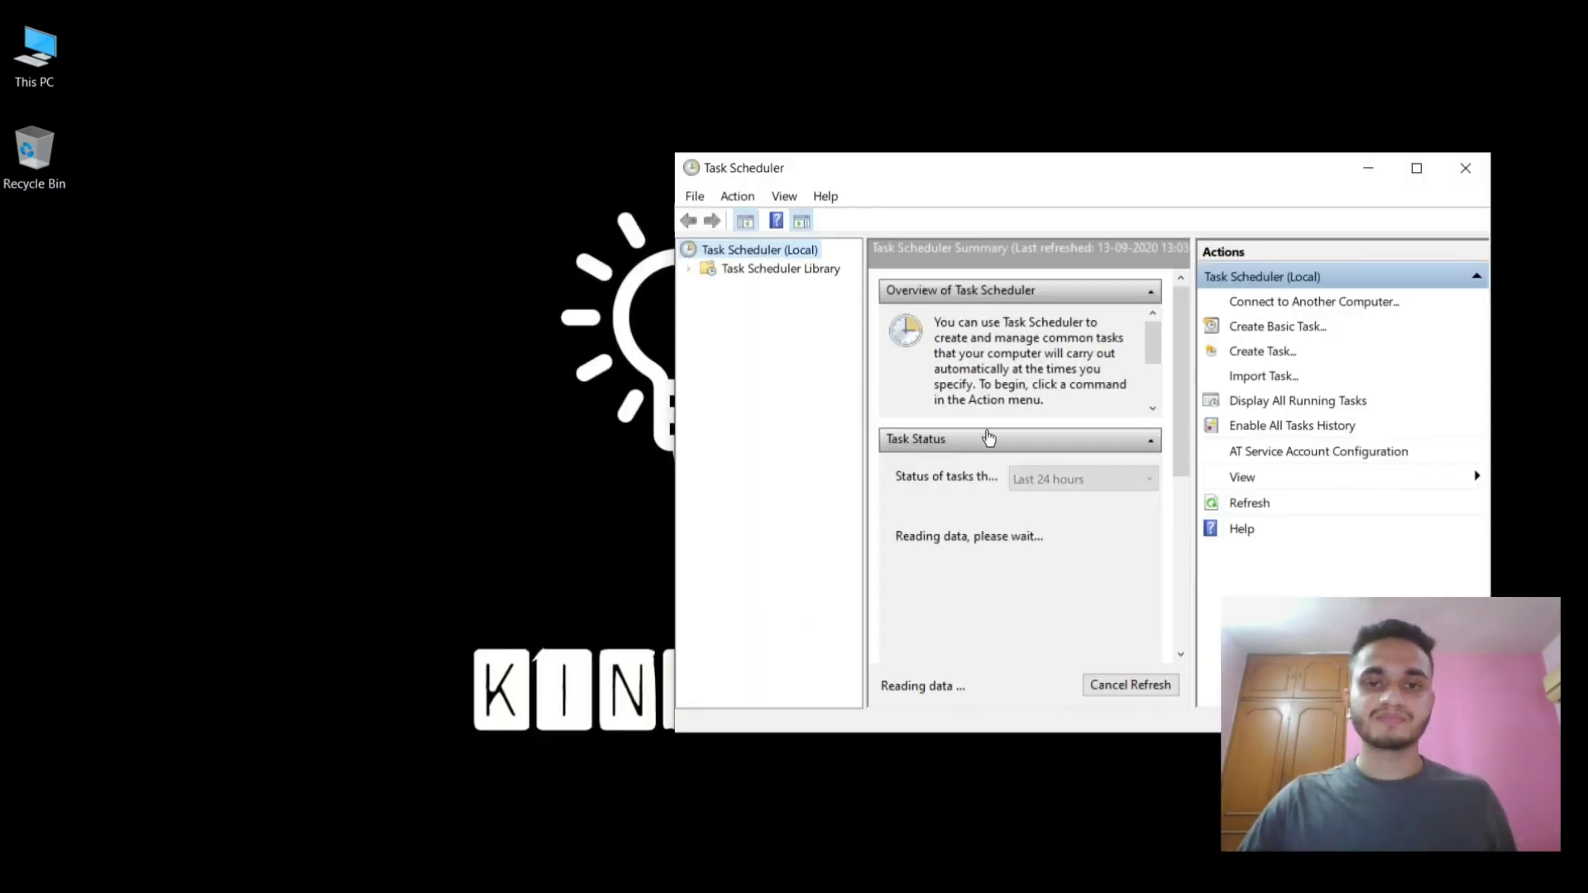
pyautogui.click(804, 271)
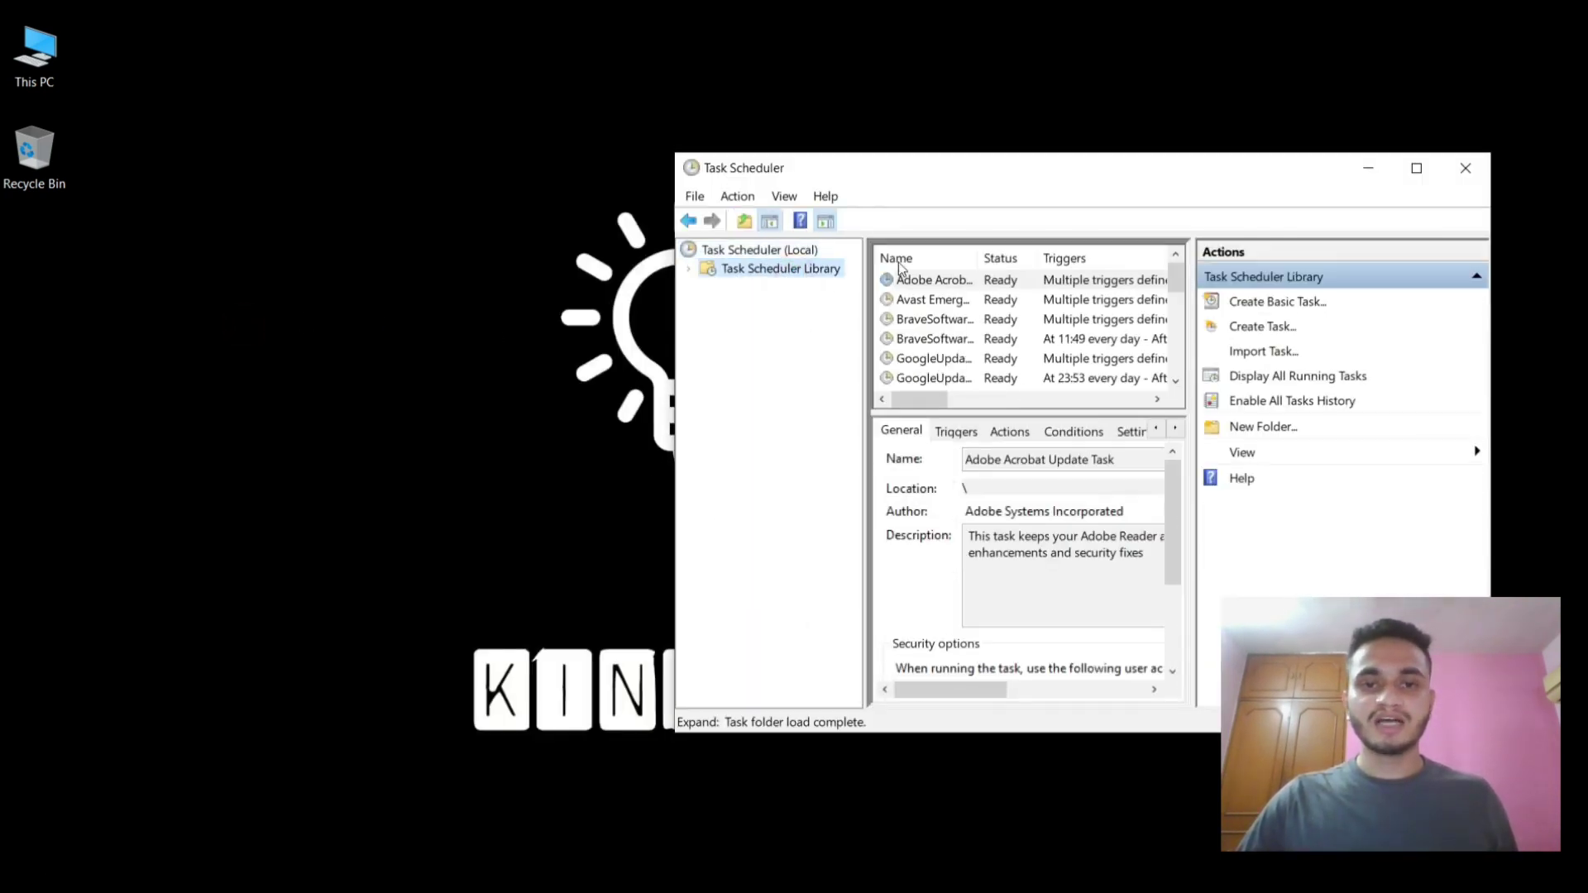
pyautogui.rightClick(777, 272)
pyautogui.click(759, 269)
pyautogui.click(690, 271)
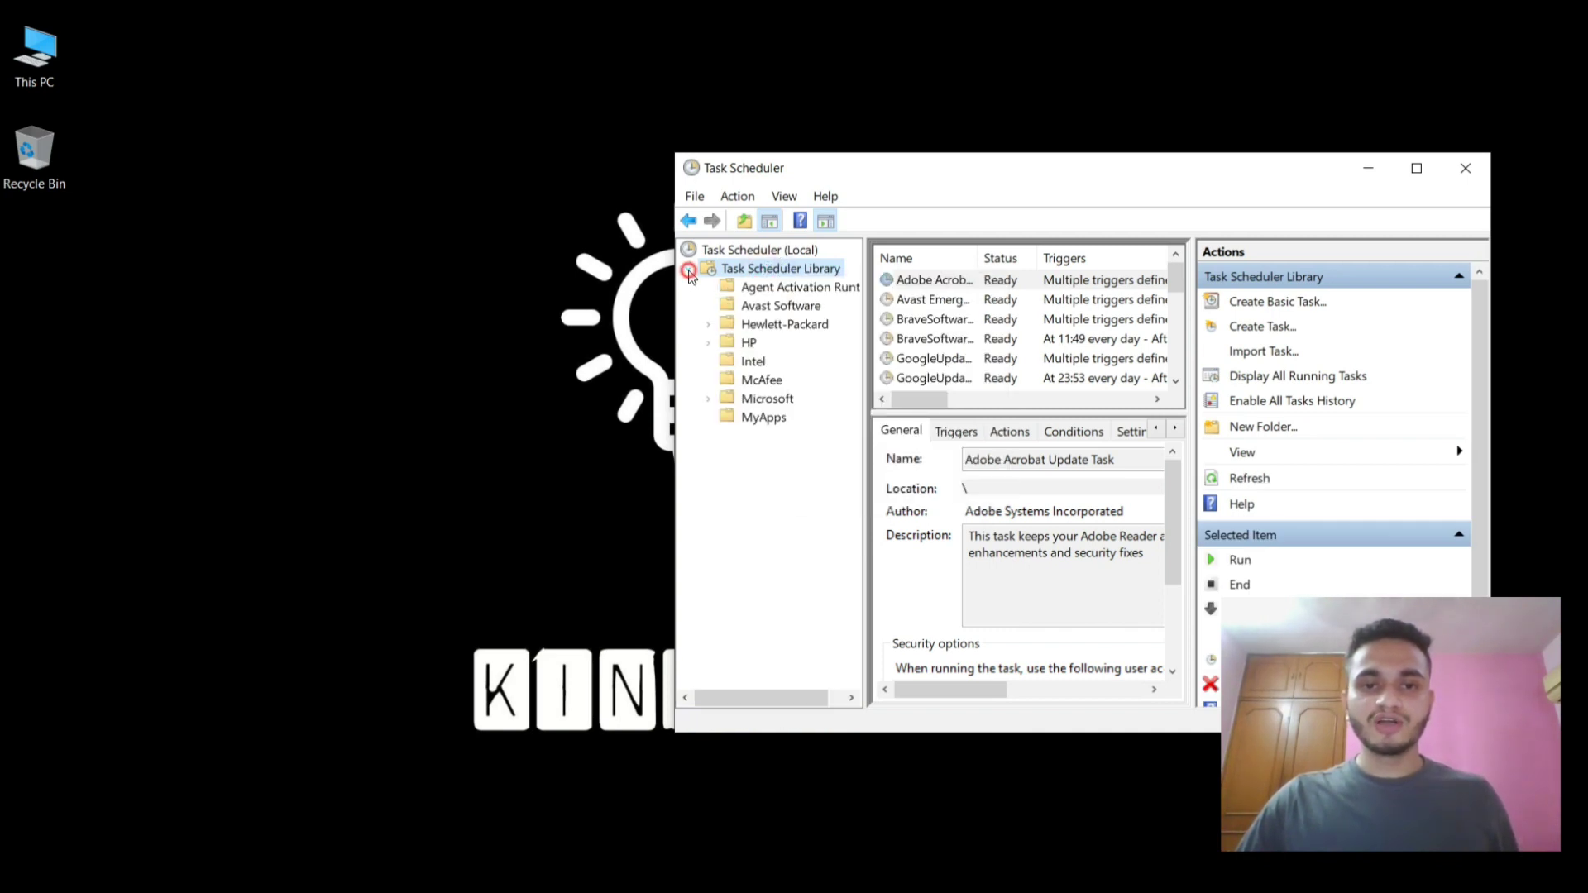
# Step: Compare the task lists of the MyApps folder and the Task Scheduler Library
pyautogui.click(782, 418)
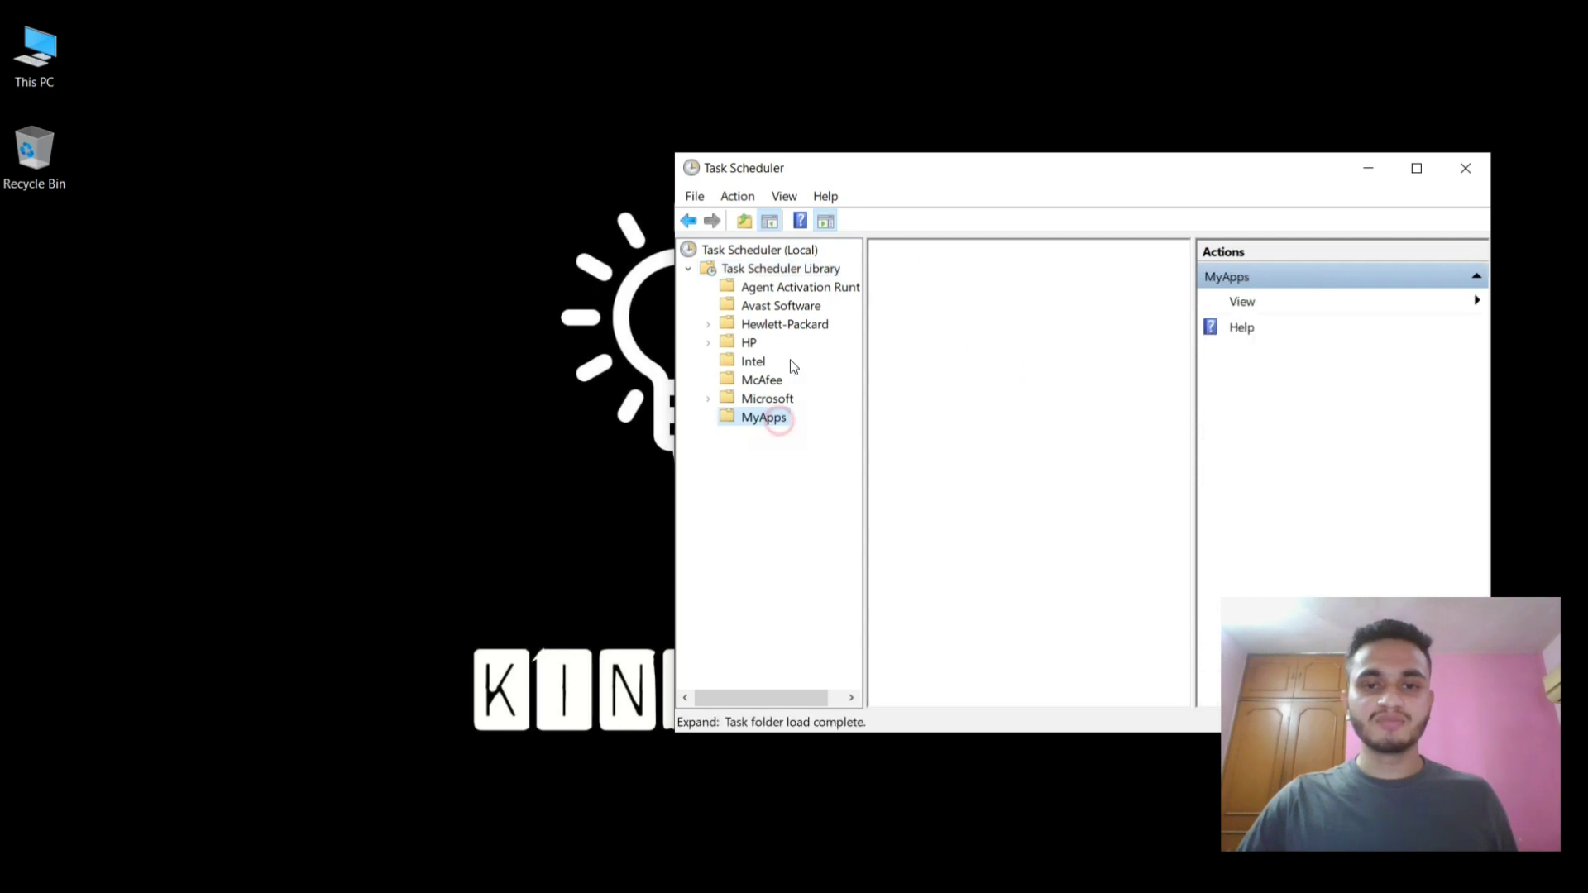
pyautogui.click(786, 272)
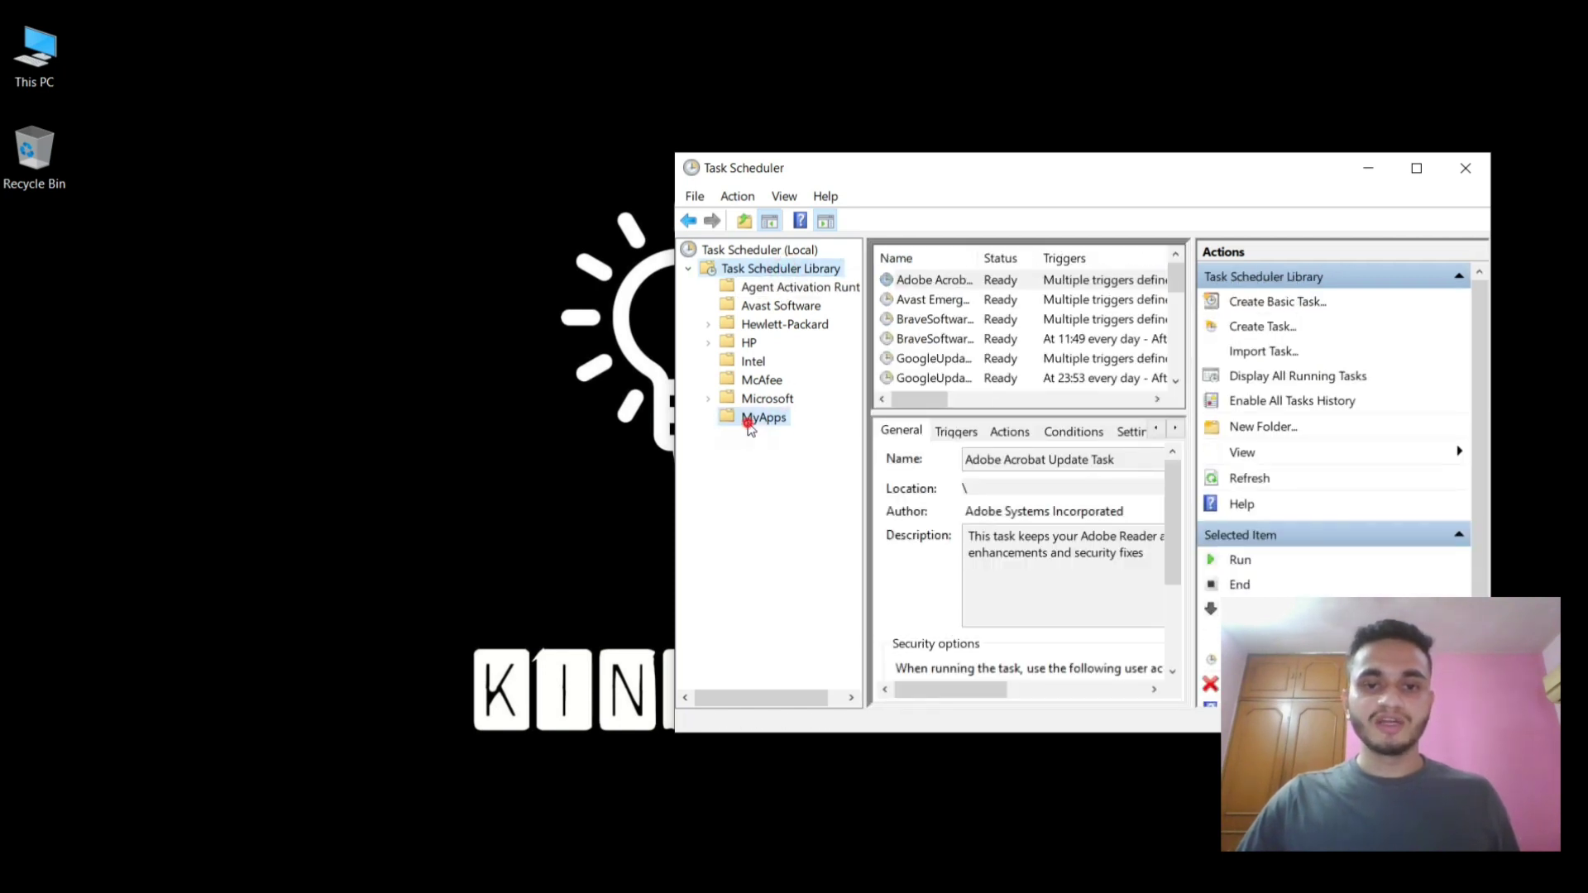
pyautogui.click(753, 418)
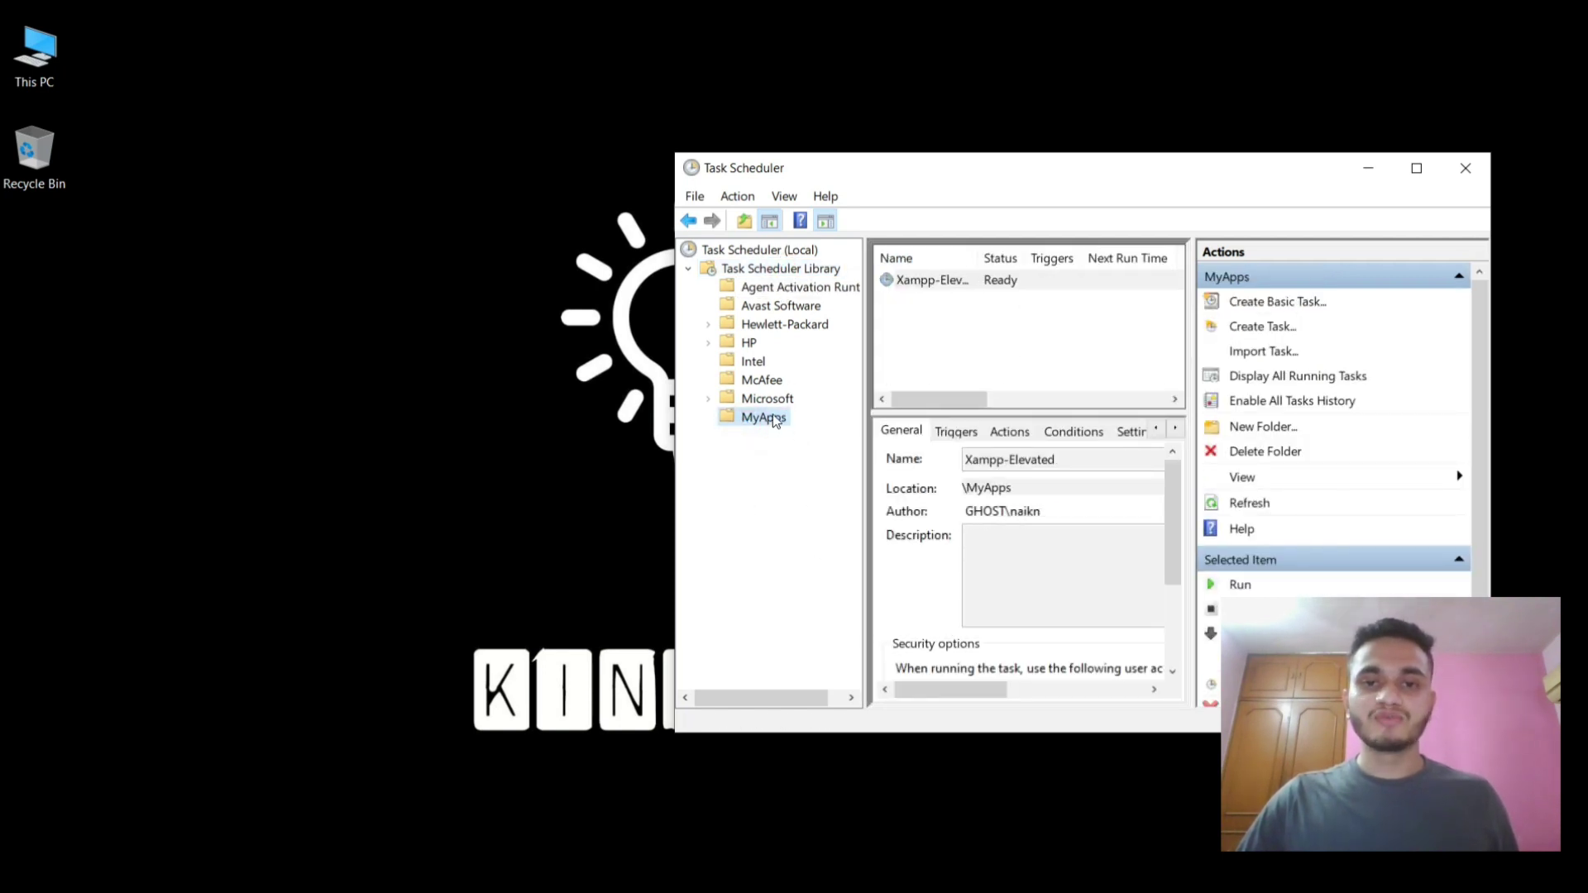
pyautogui.click(753, 271)
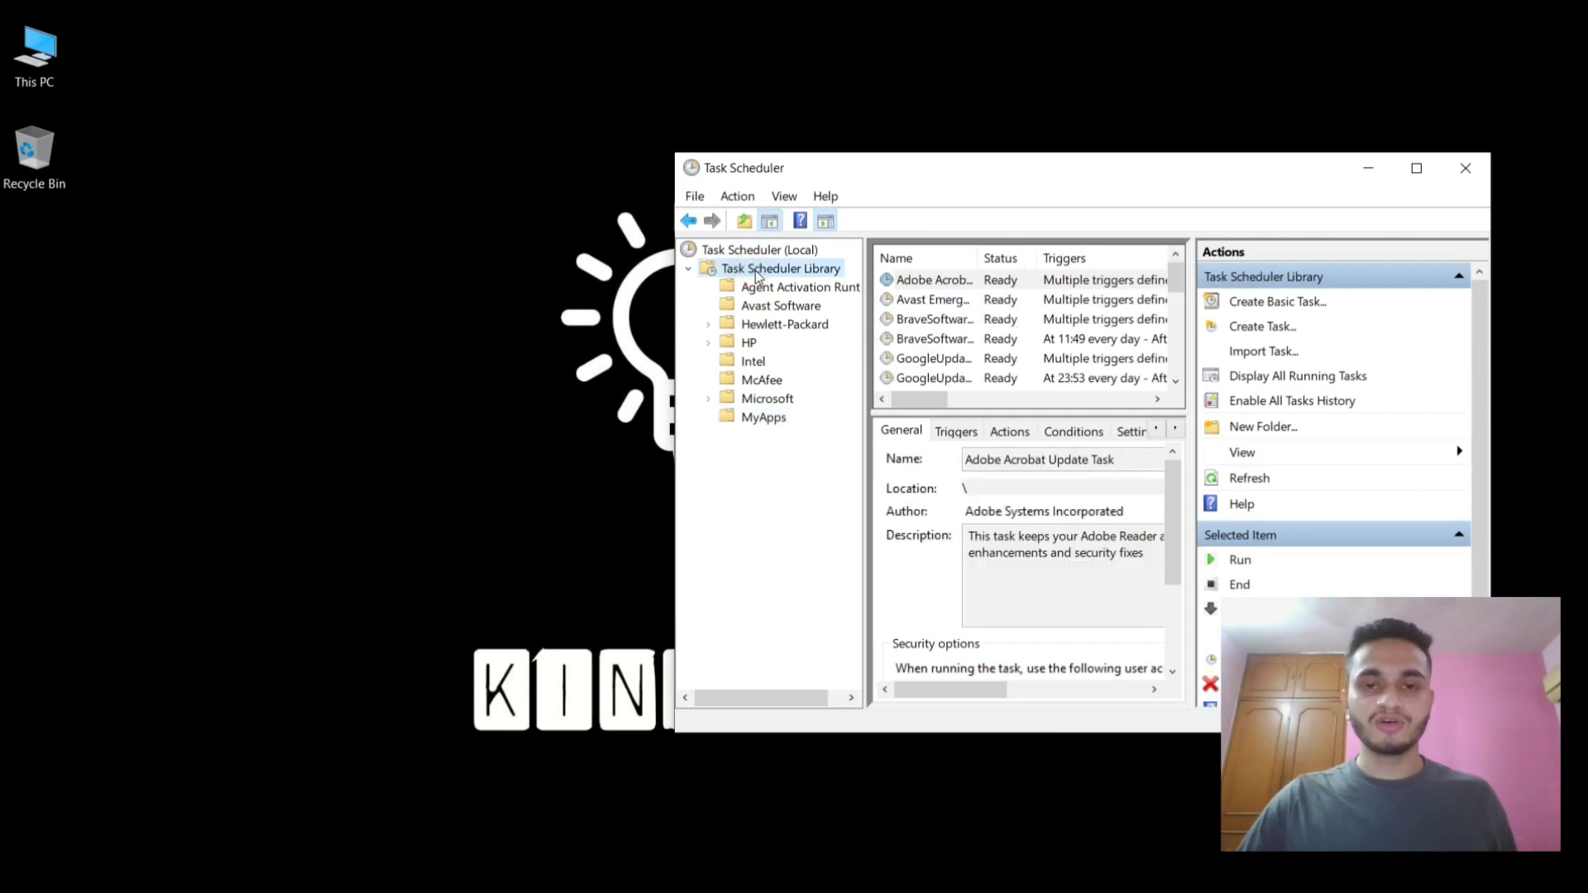
# Step: Begin a new folder named MyApps, cancel it as a duplicate, and select the existing MyApps folder
pyautogui.rightClick(757, 275)
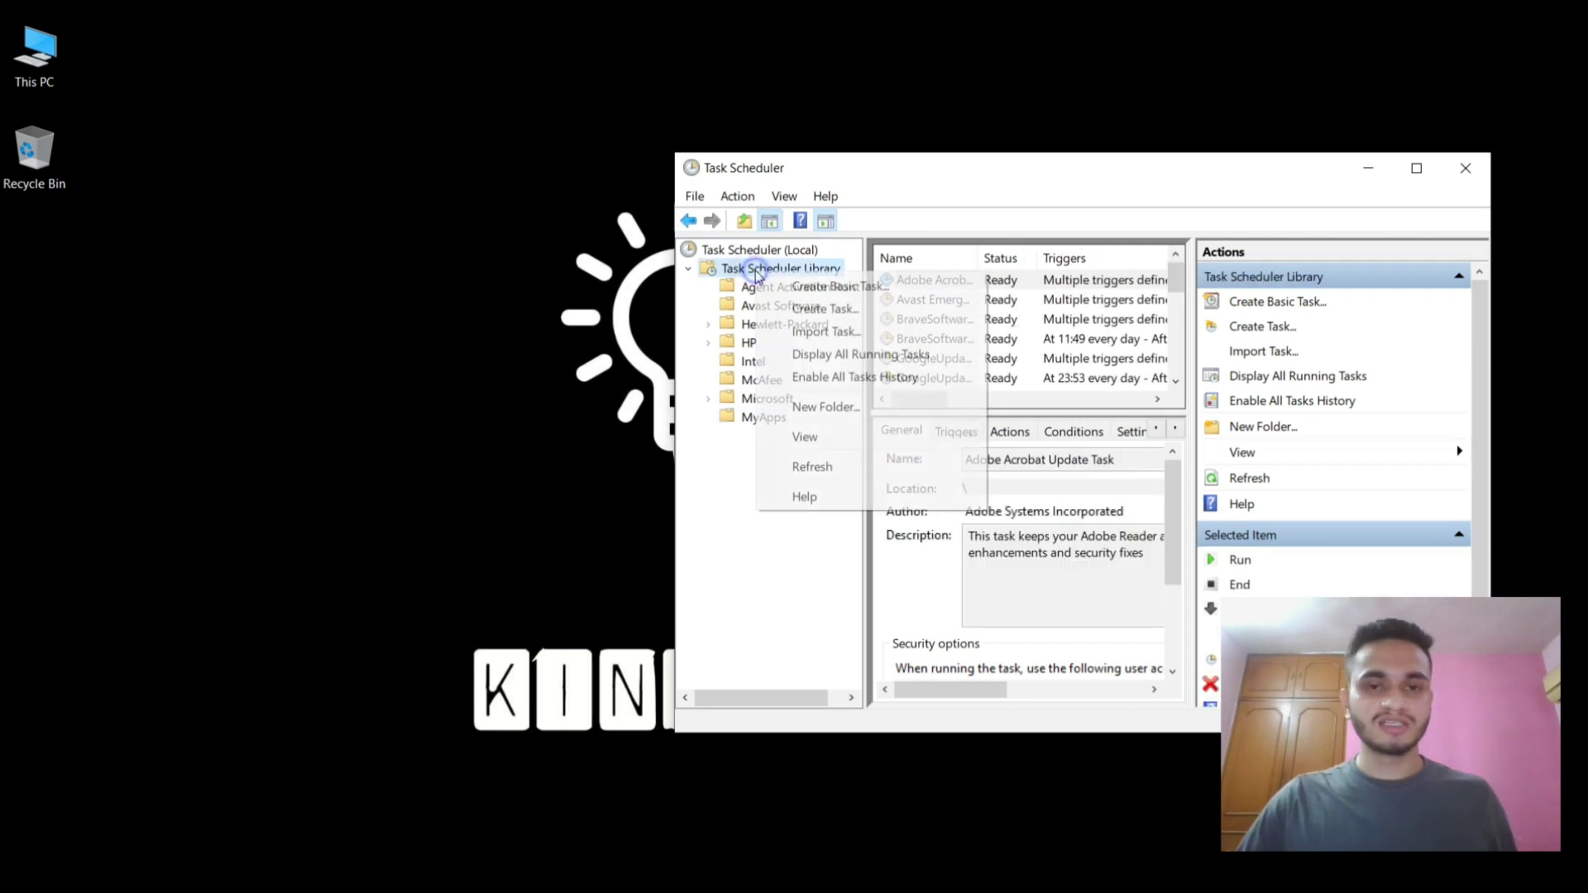
pyautogui.click(825, 407)
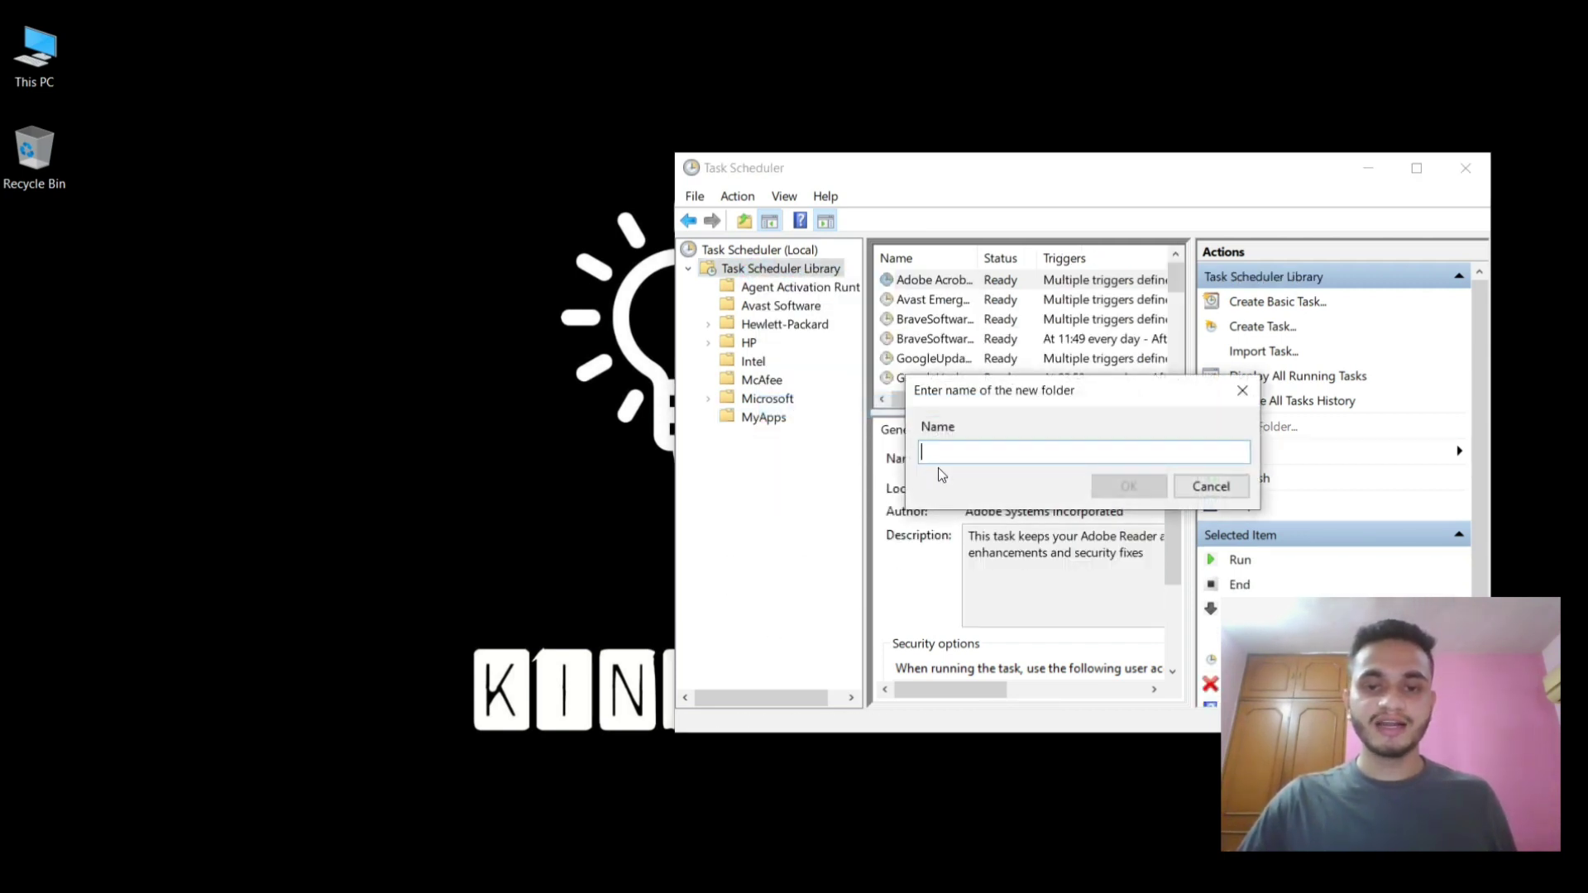
pyautogui.write('MyApps')
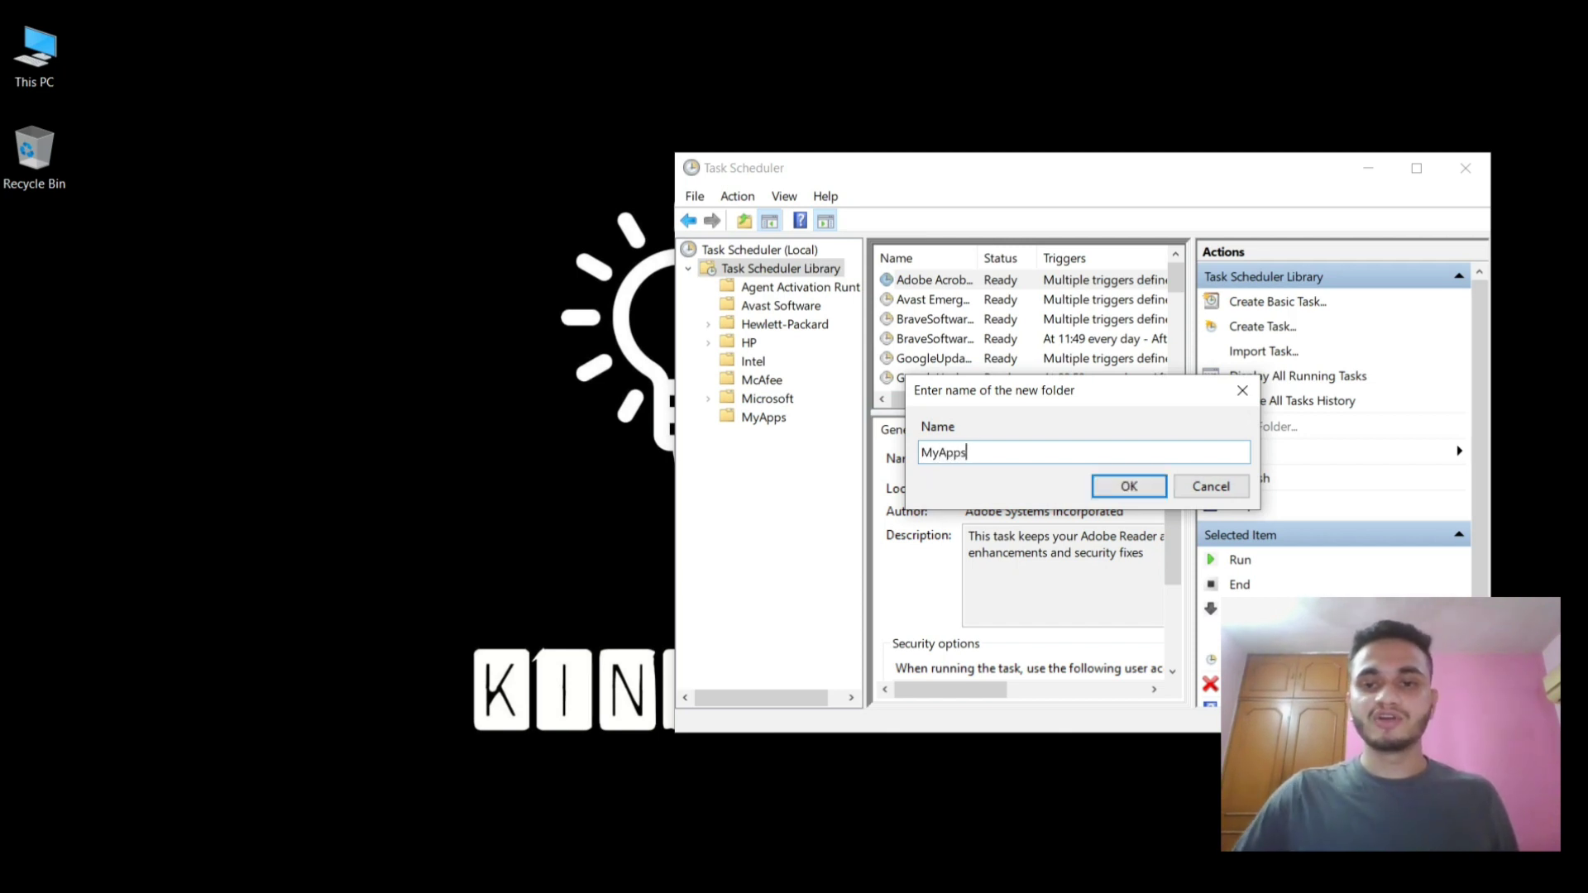
pyautogui.click(1237, 486)
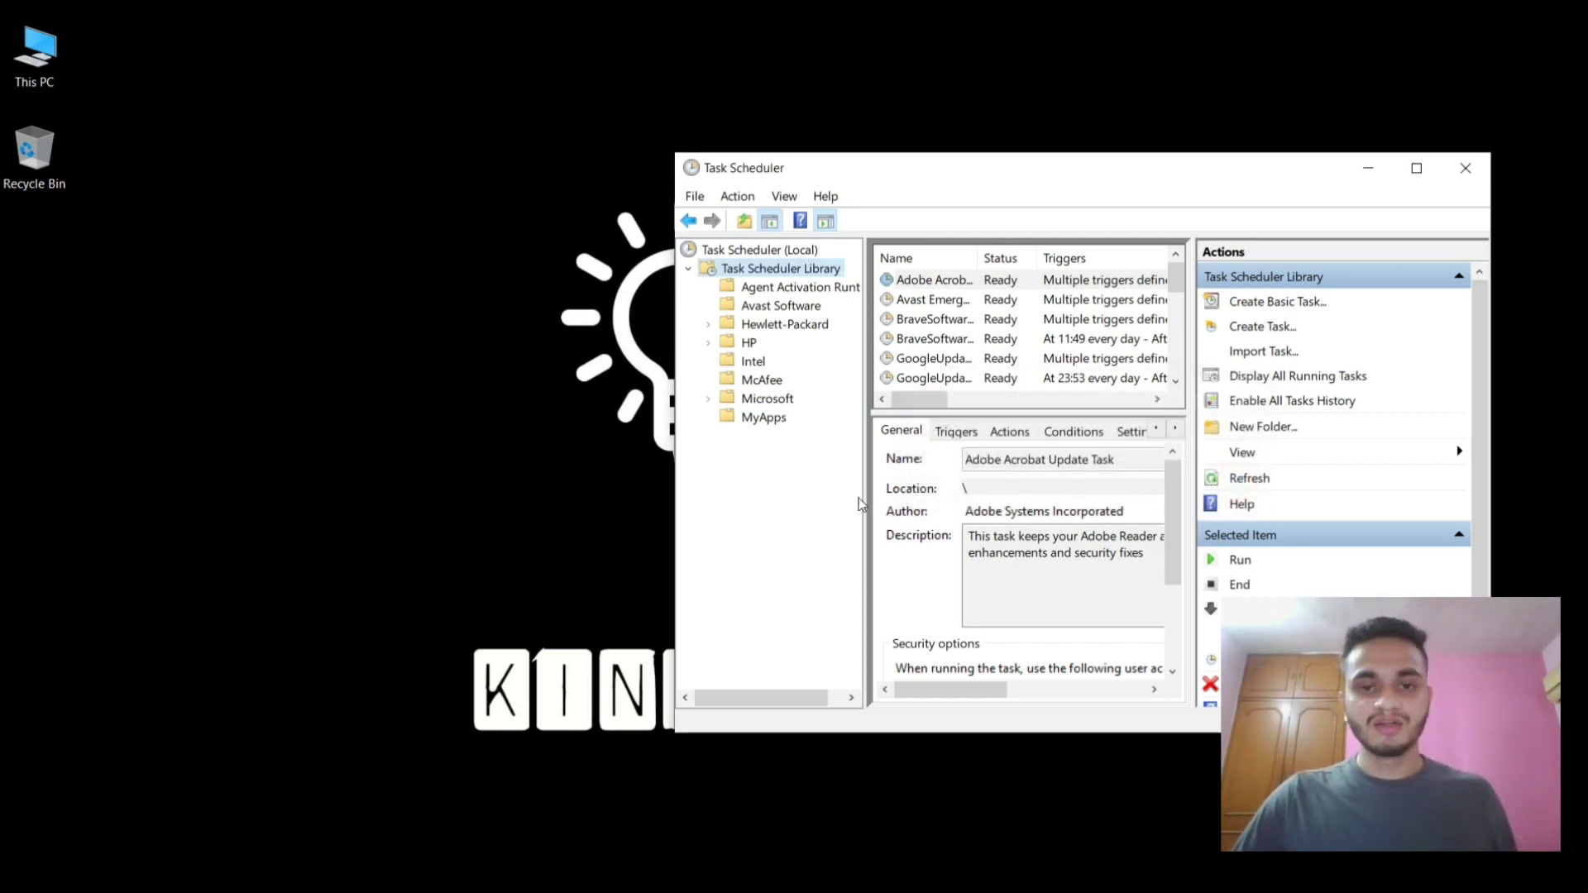
pyautogui.click(773, 419)
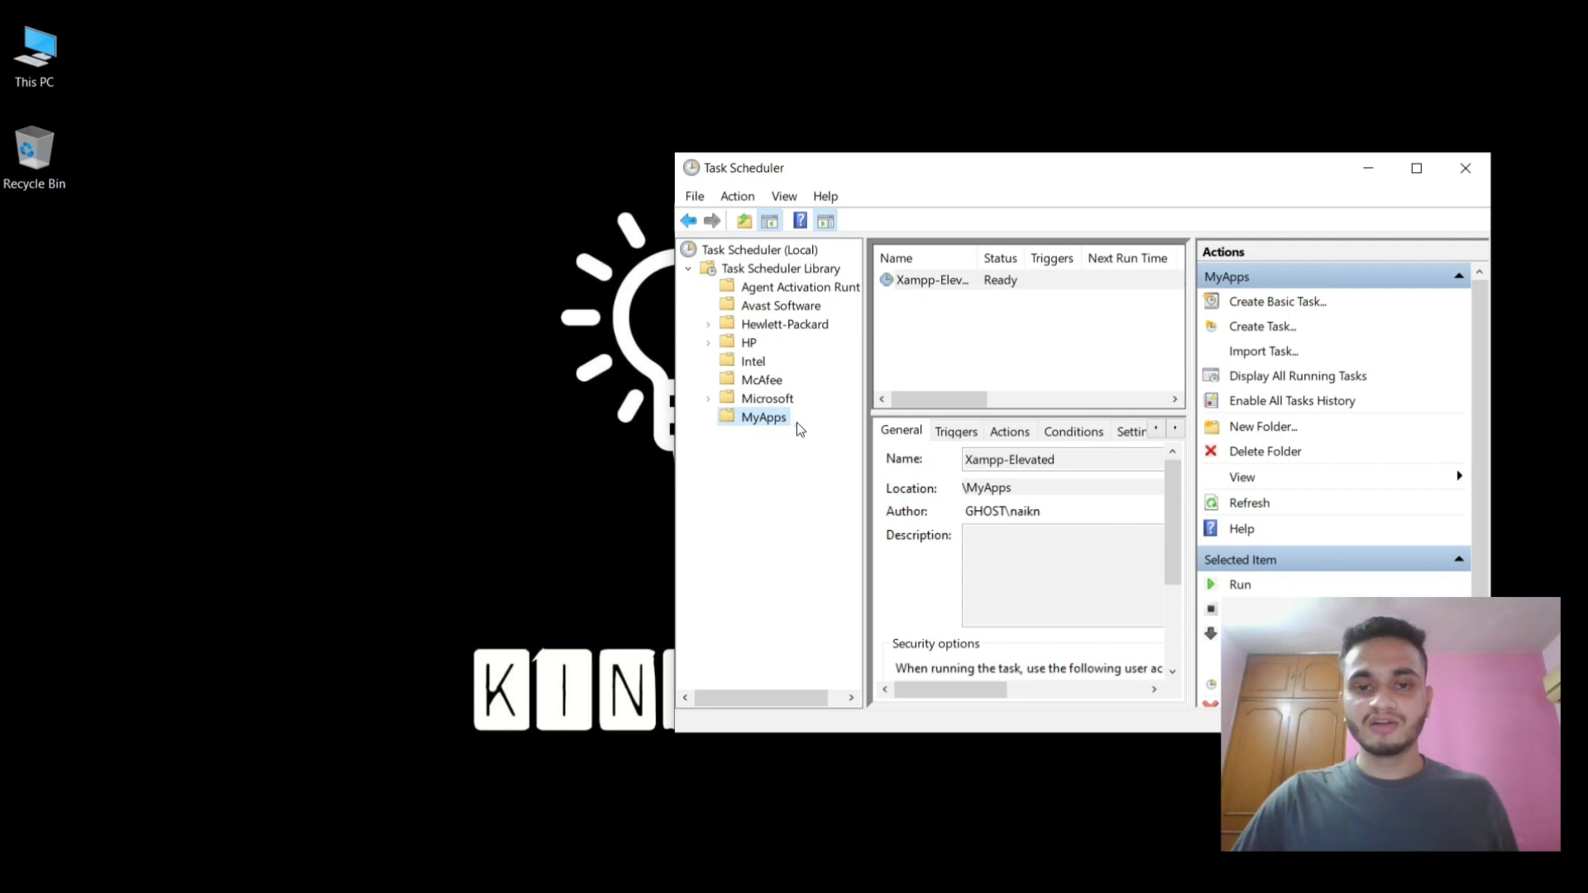
# Step: Create a task named RegEdit-Elevated, described 'Run the application with Admin Priviledges', running with highest privileges
pyautogui.click(1277, 330)
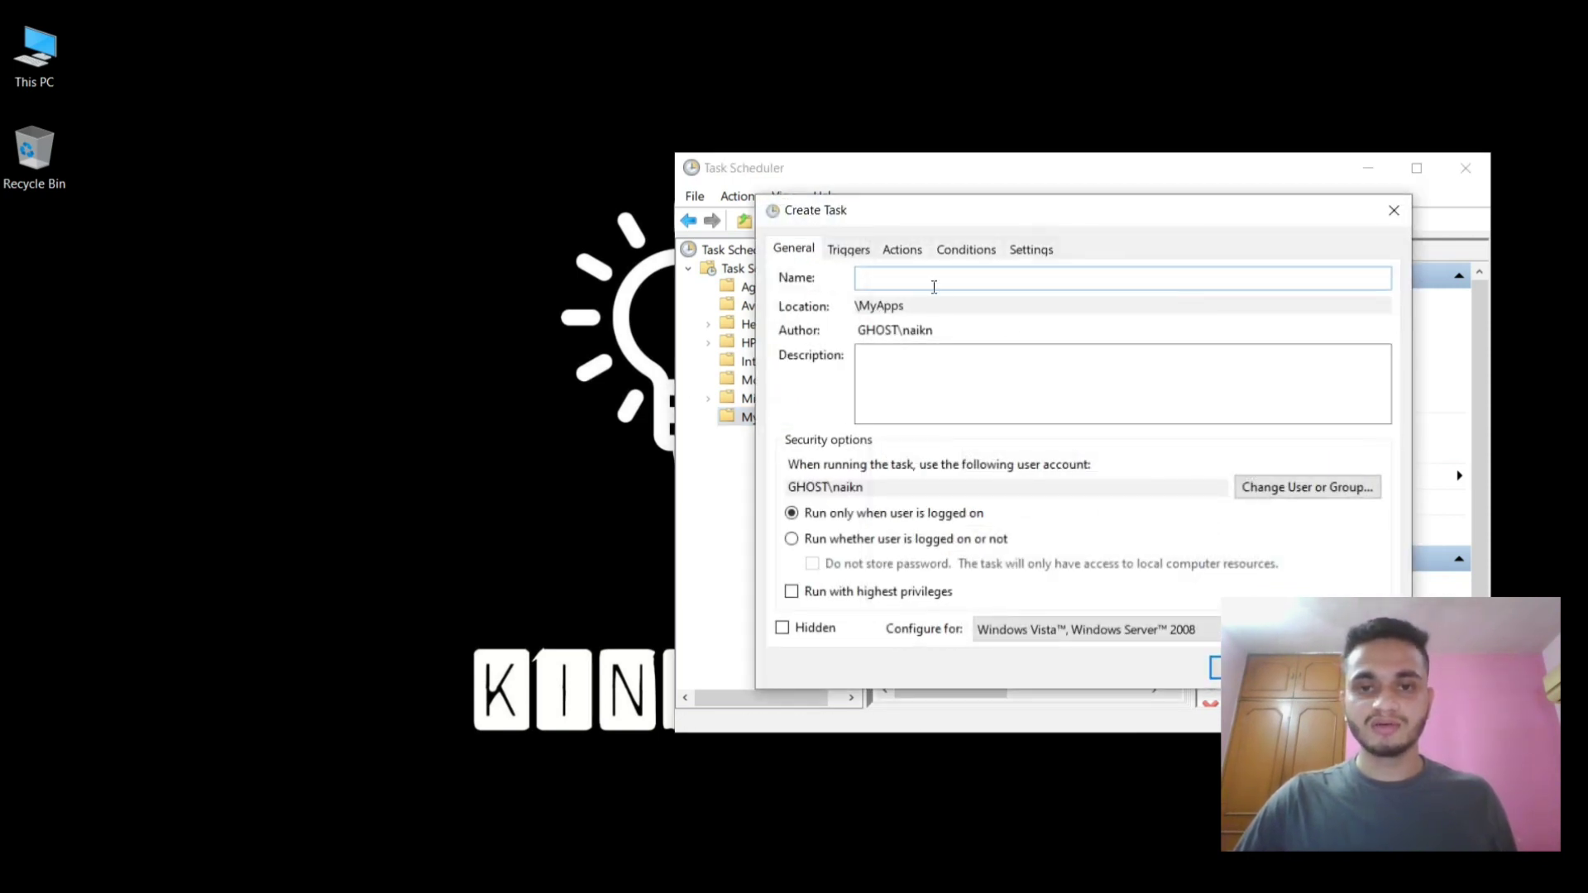
pyautogui.moveTo(950, 214); pyautogui.dragTo(919, 212)
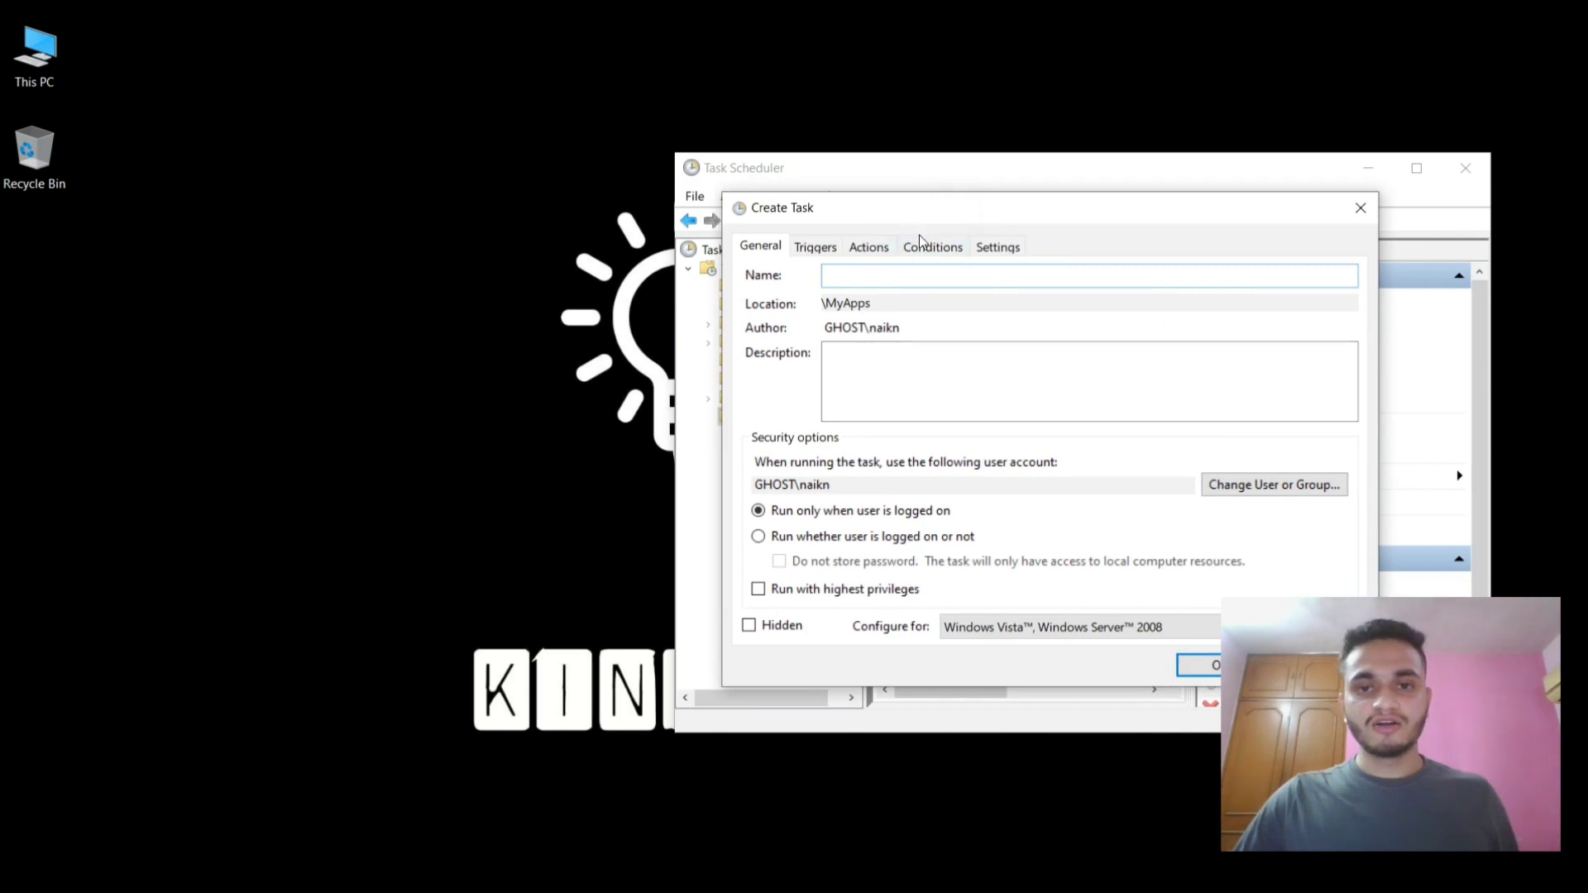
pyautogui.click(913, 272)
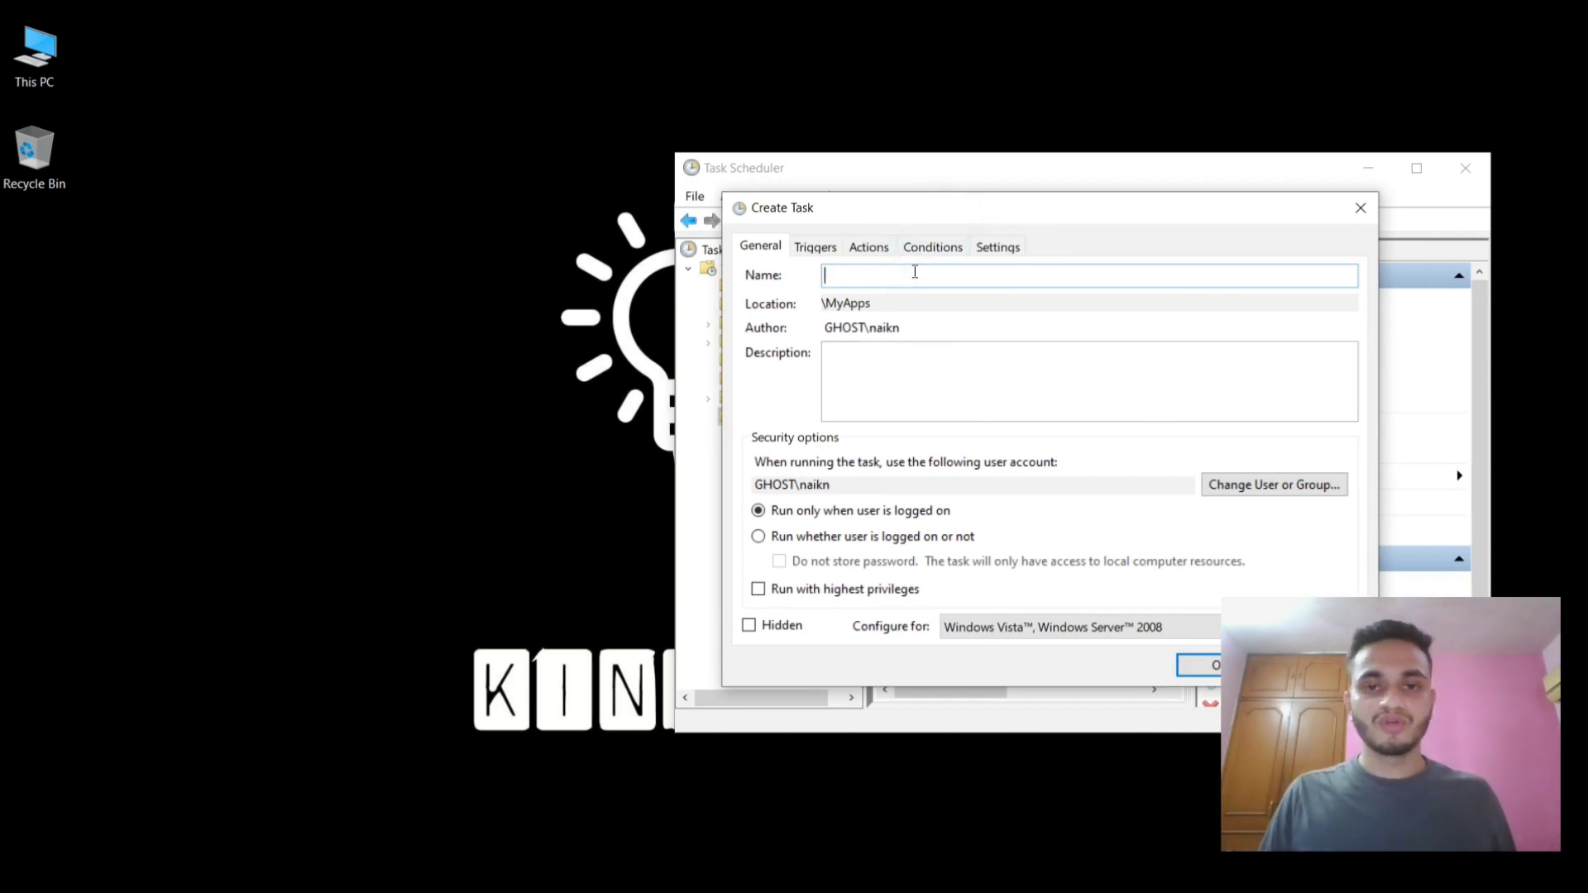
pyautogui.write('RegEdit-El')
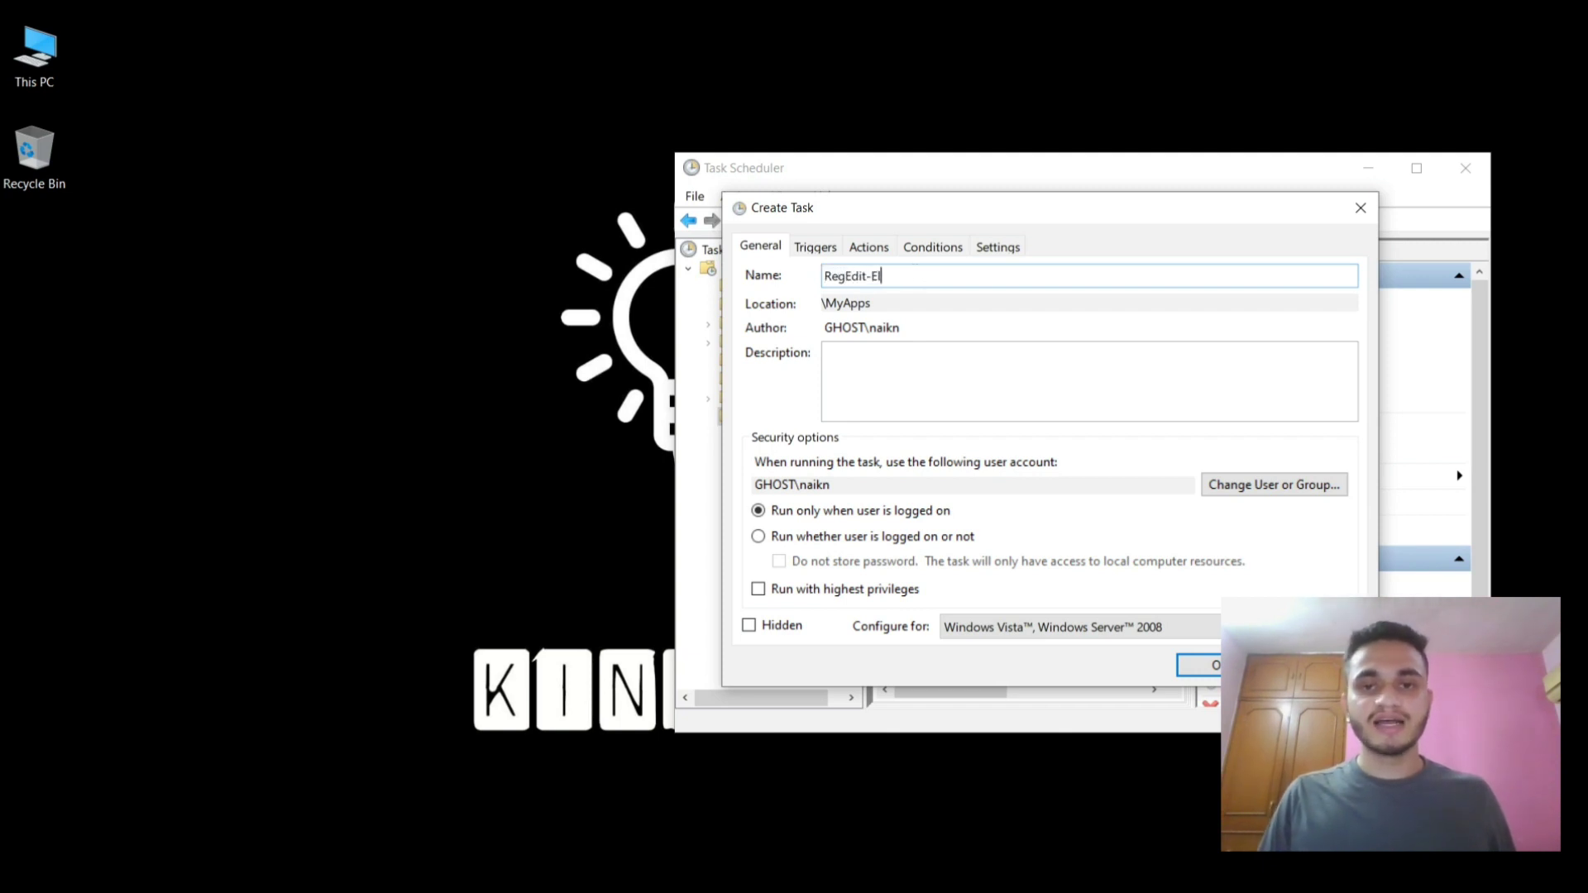
pyautogui.write('evated')
pyautogui.press('Tab')
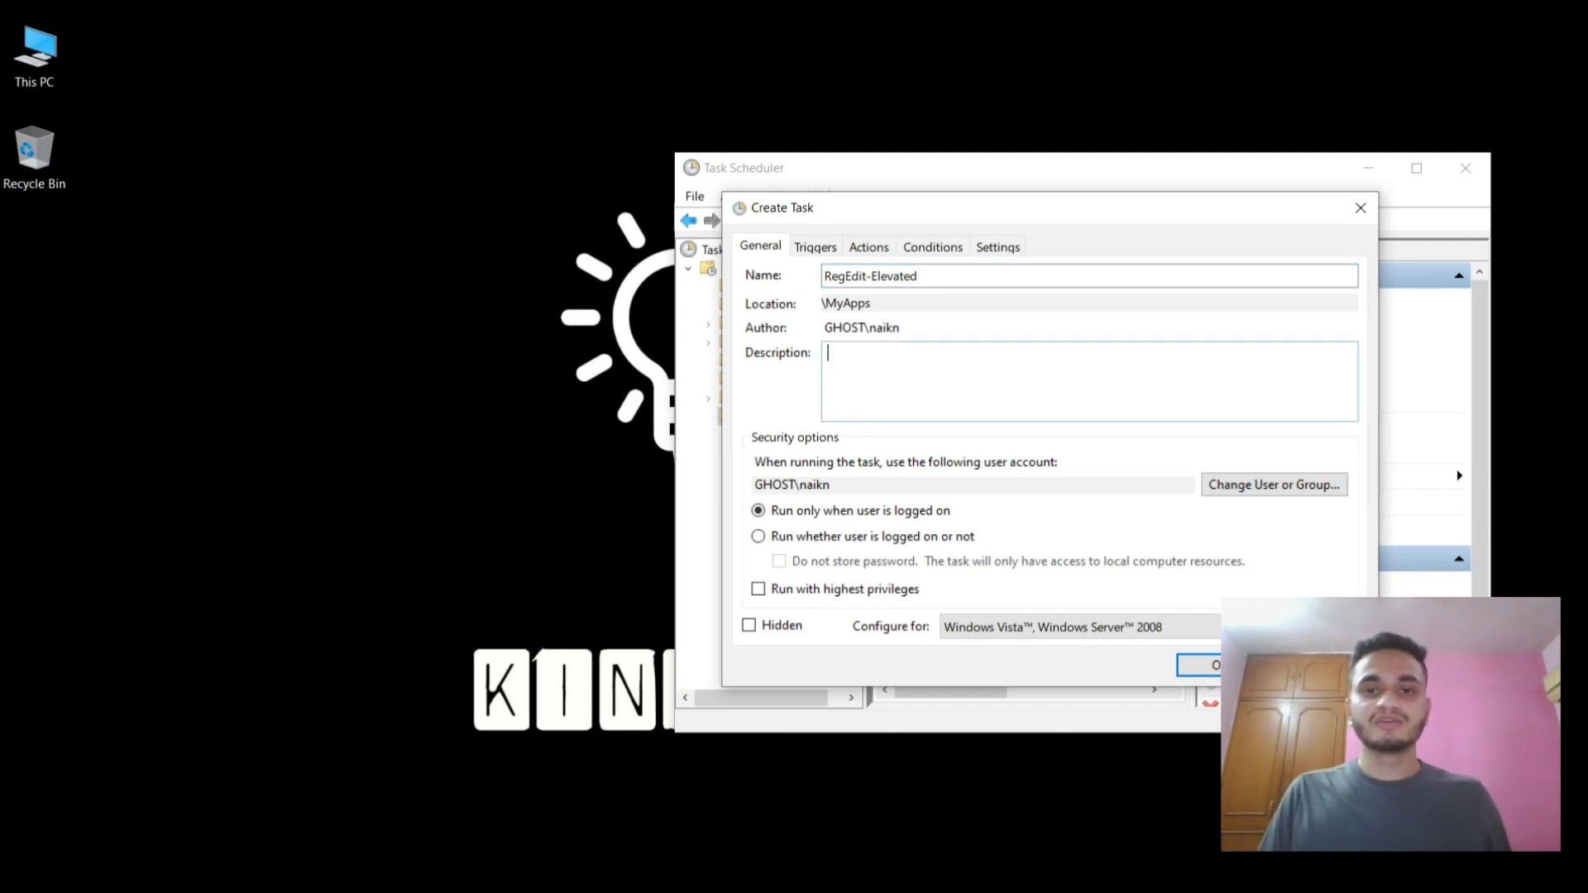
pyautogui.click(930, 378)
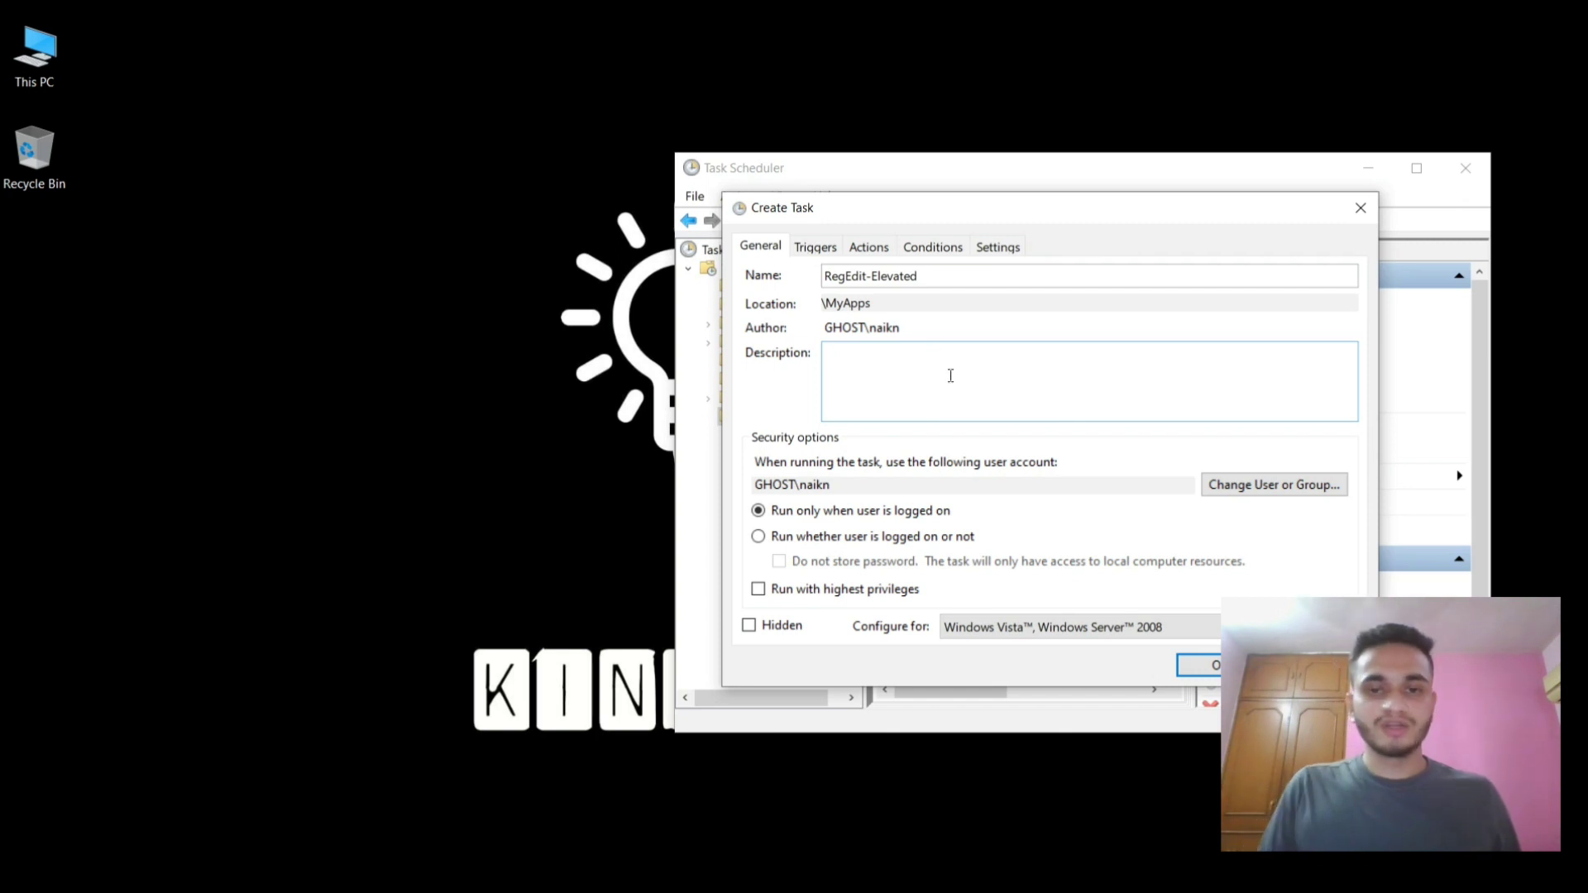
pyautogui.write('Ru')
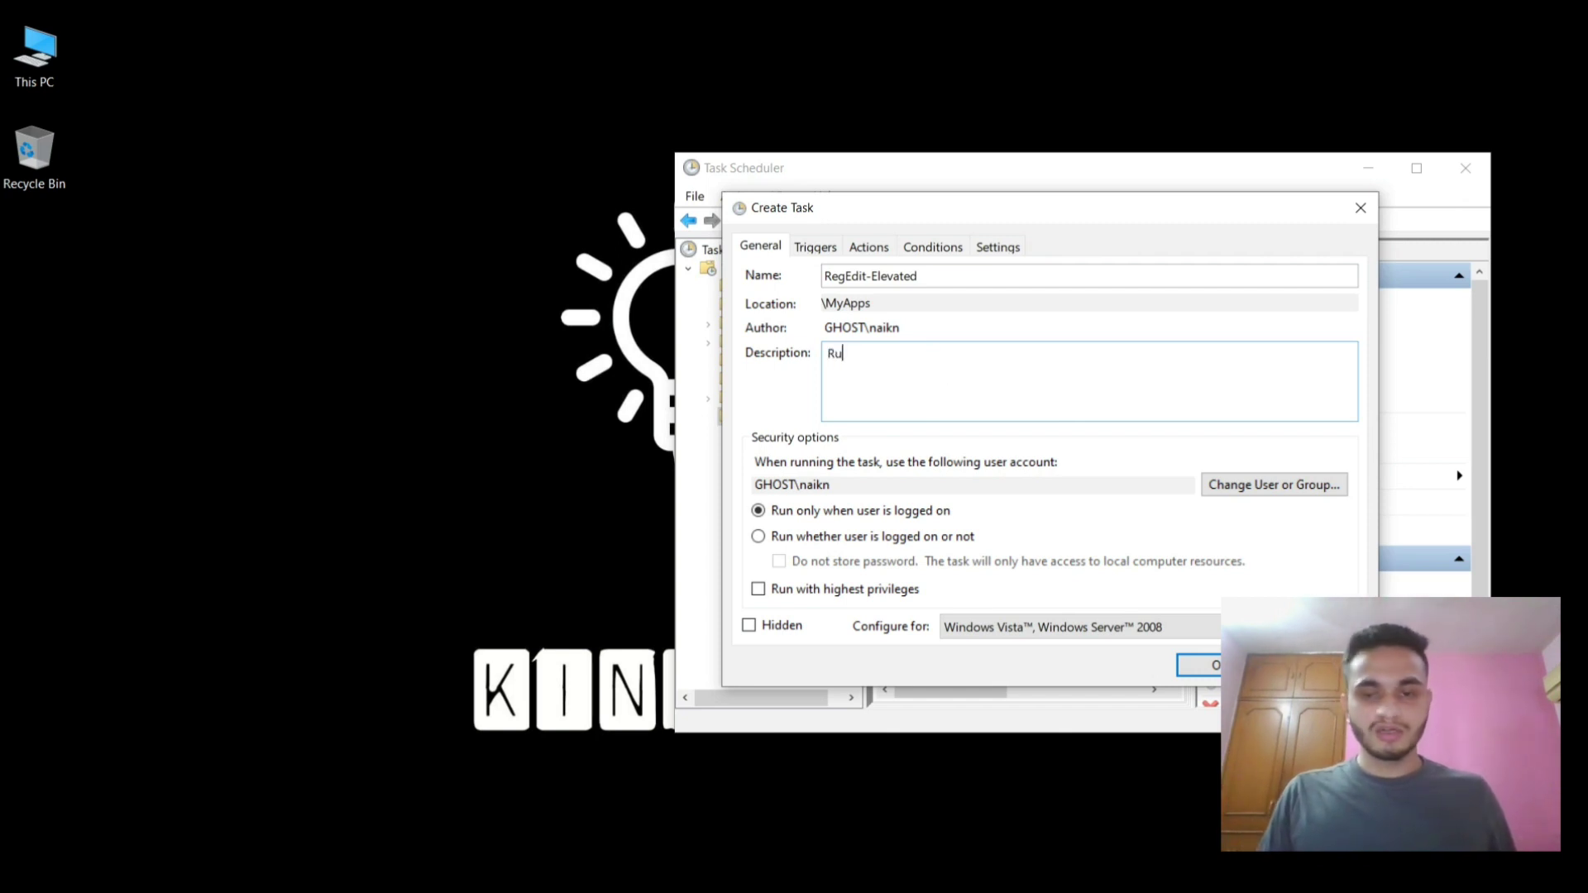
pyautogui.write('n the applicati')
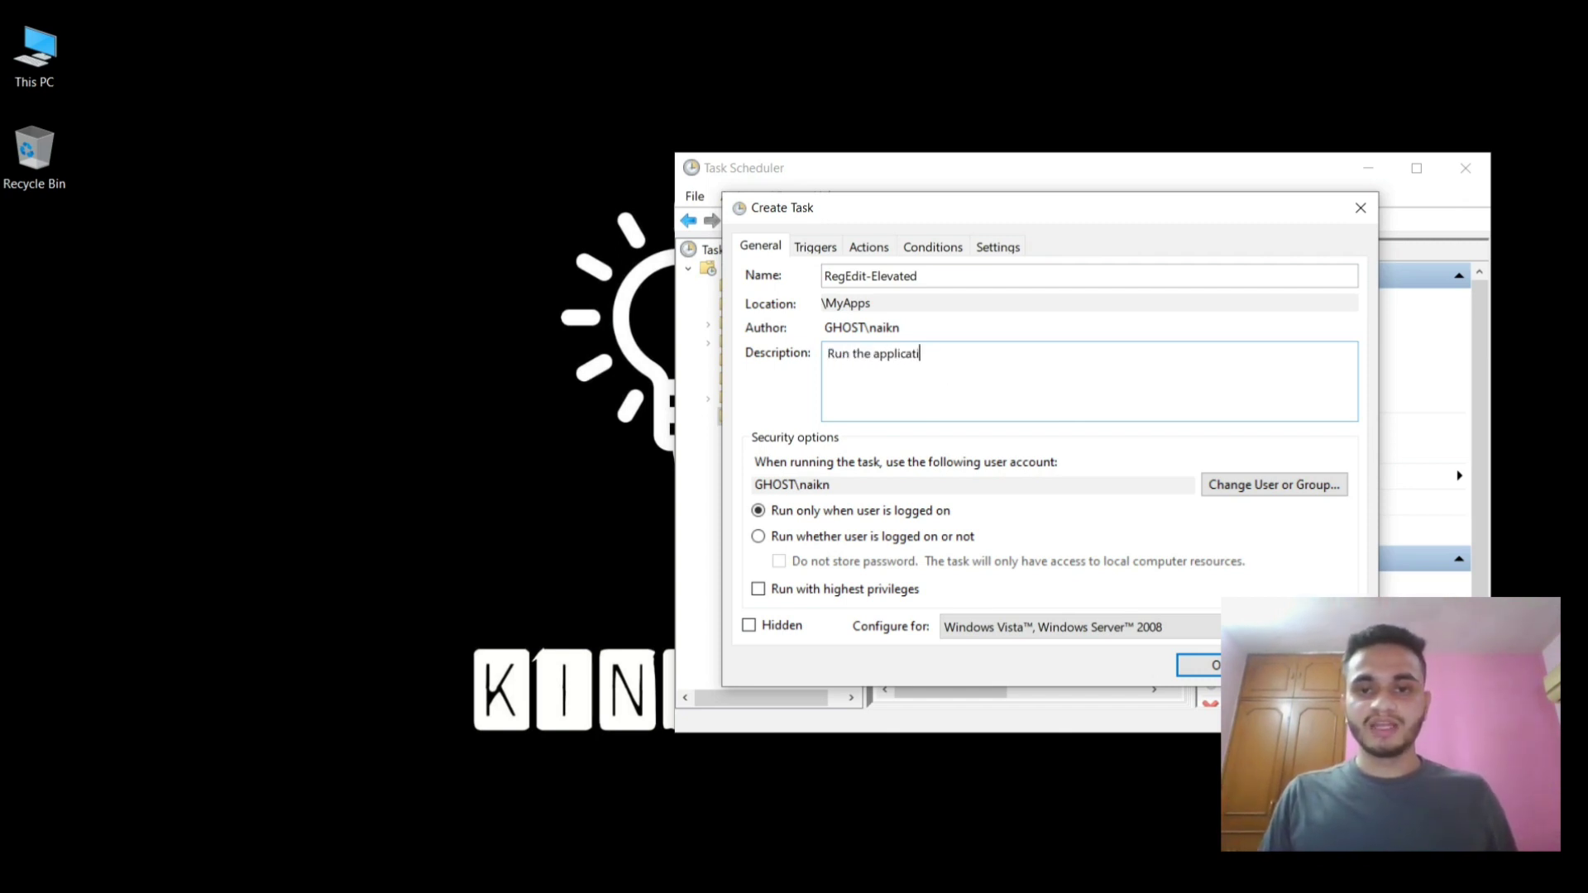
pyautogui.write('on with Admin ')
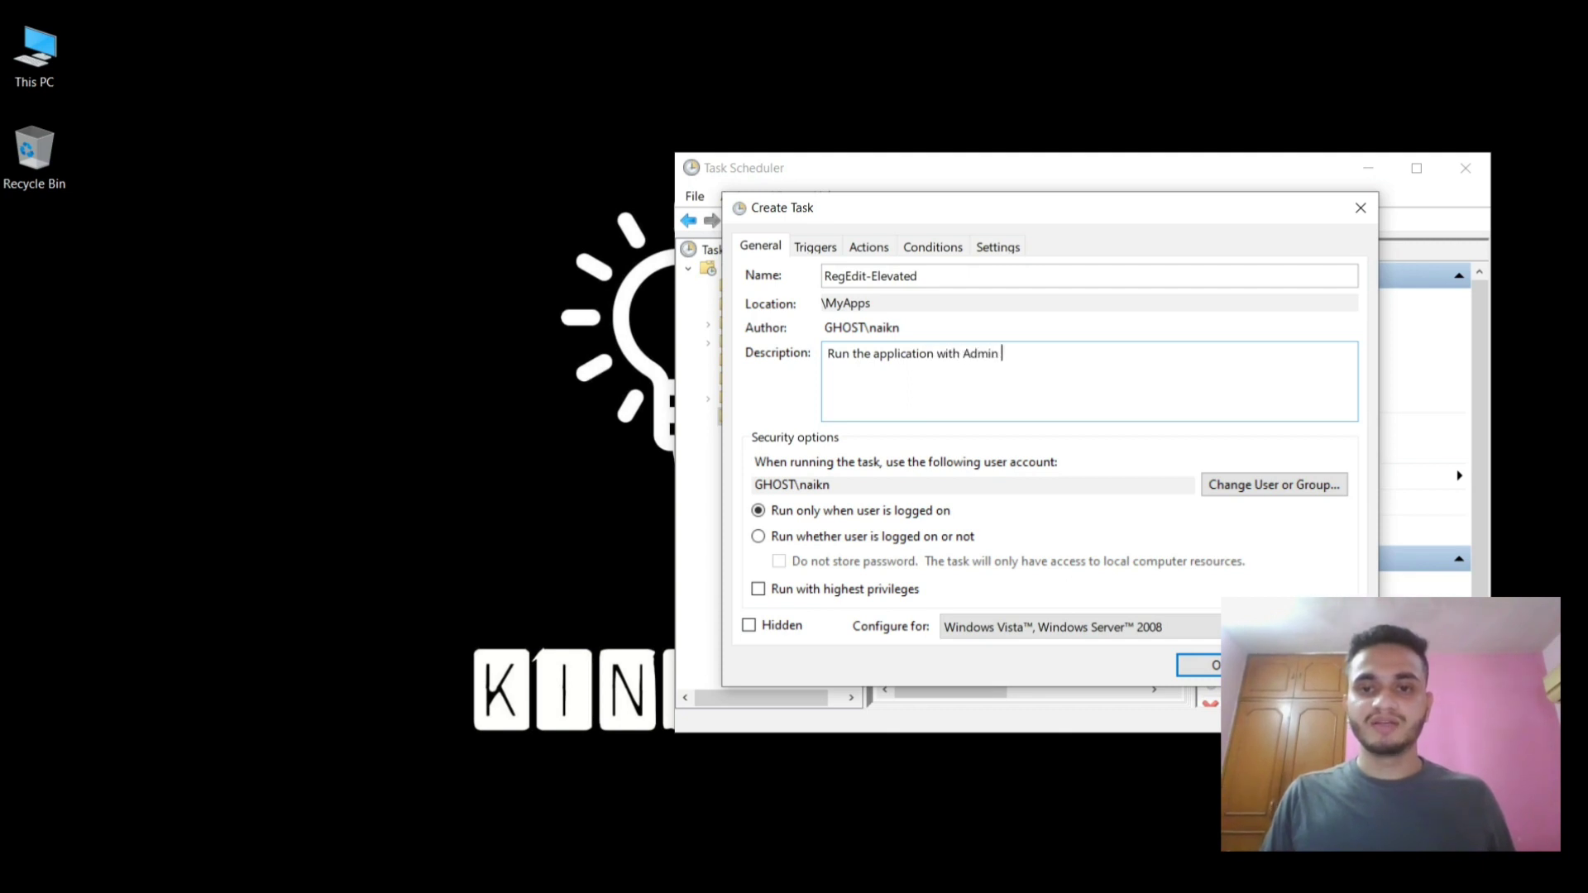
pyautogui.write('Priviledges')
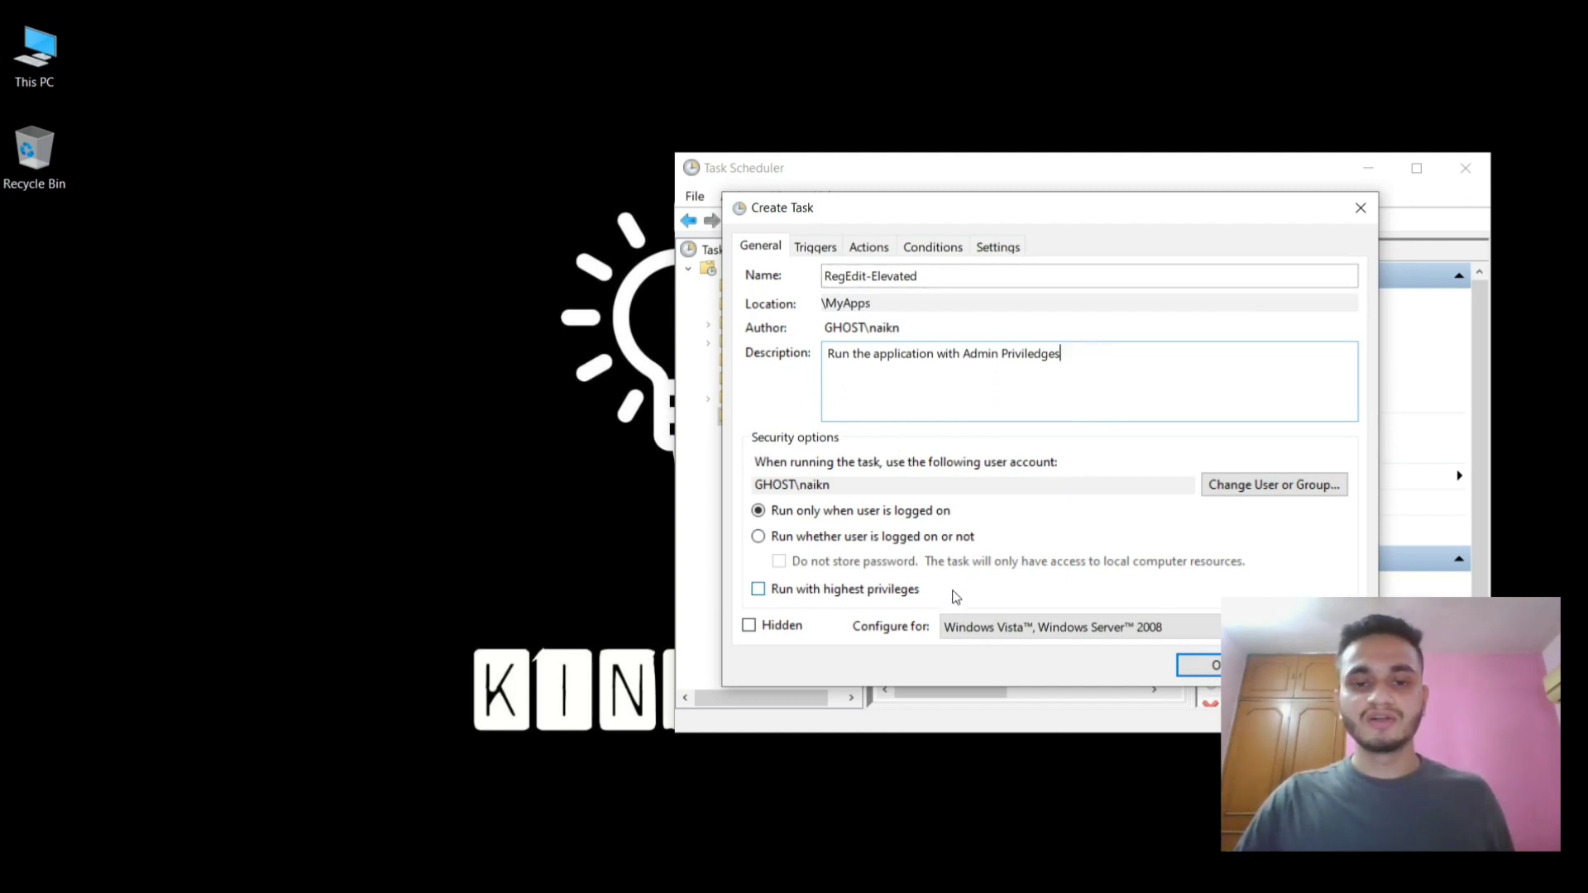
pyautogui.click(758, 589)
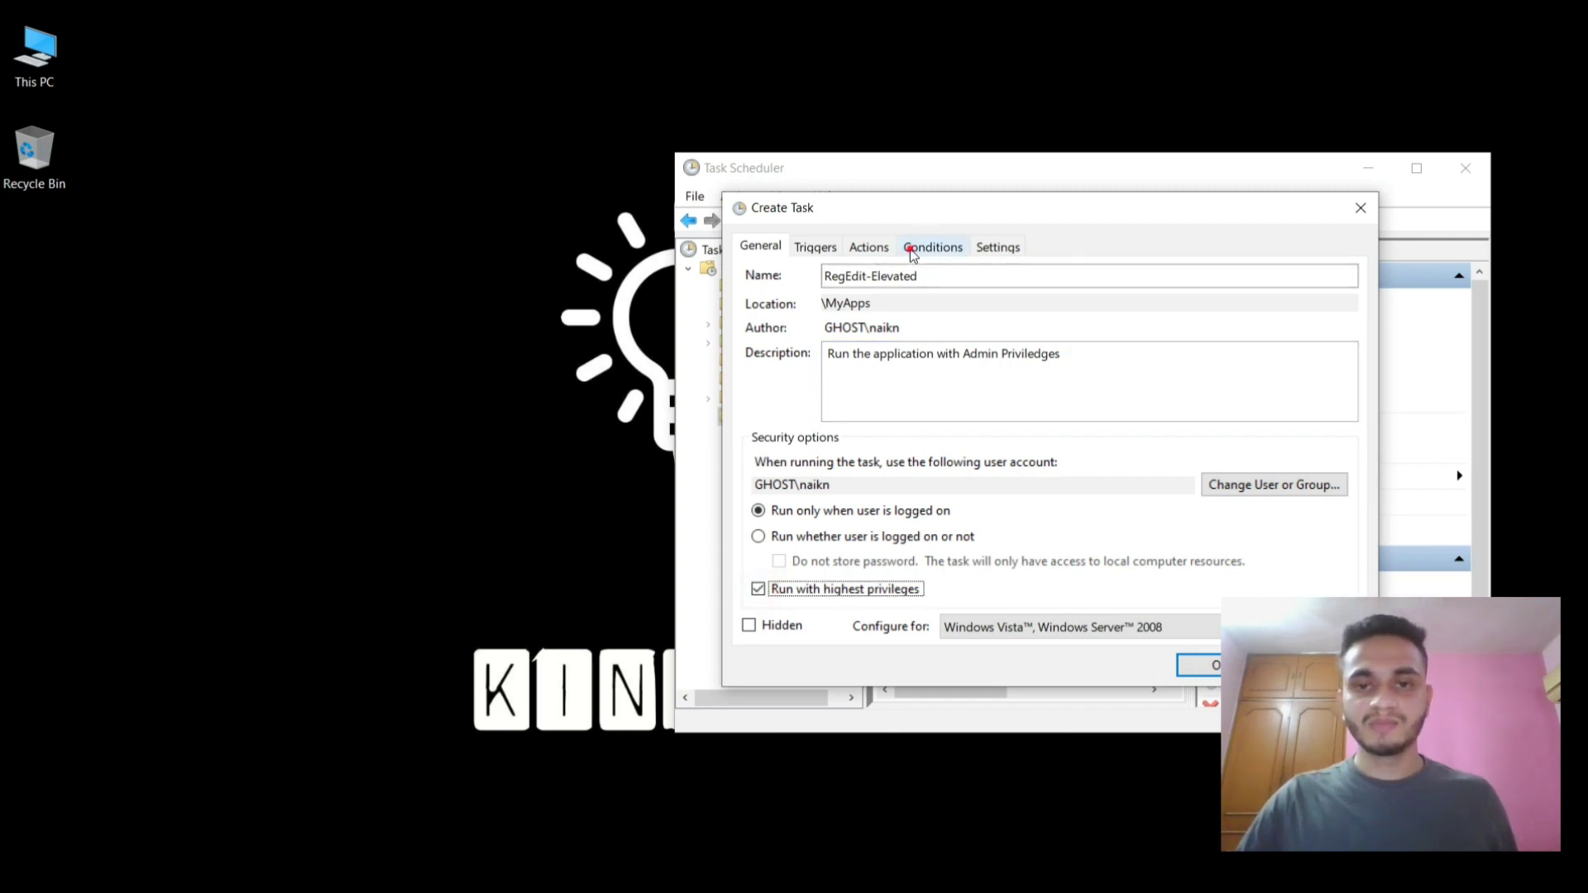
# Step: Clear the 'Start only if on AC power' condition, then show the task's empty Actions list
pyautogui.click(935, 247)
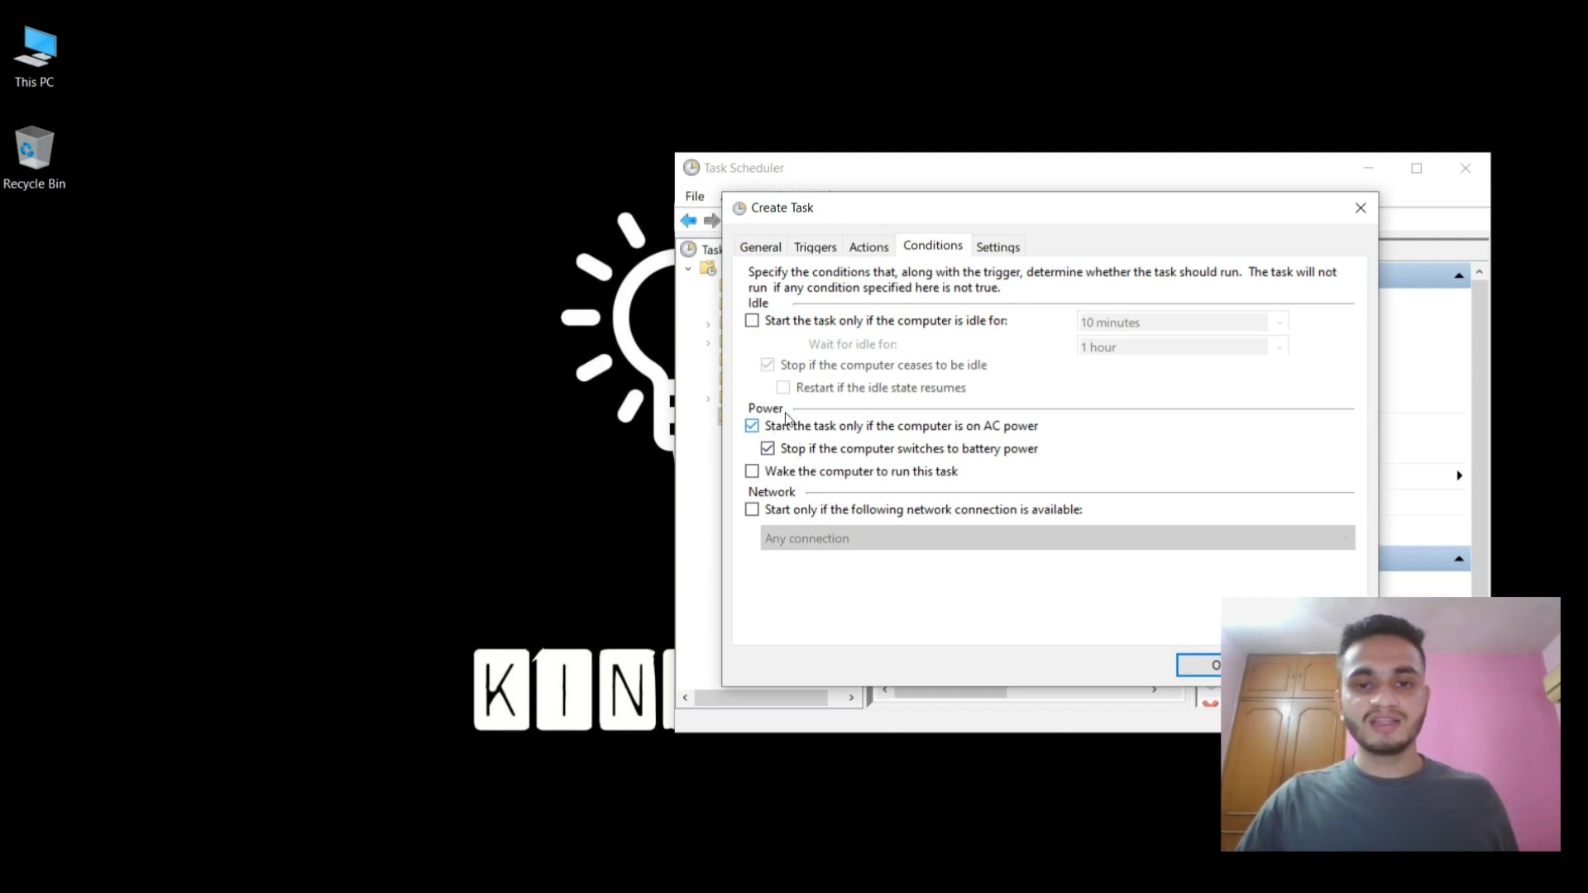
pyautogui.click(1035, 429)
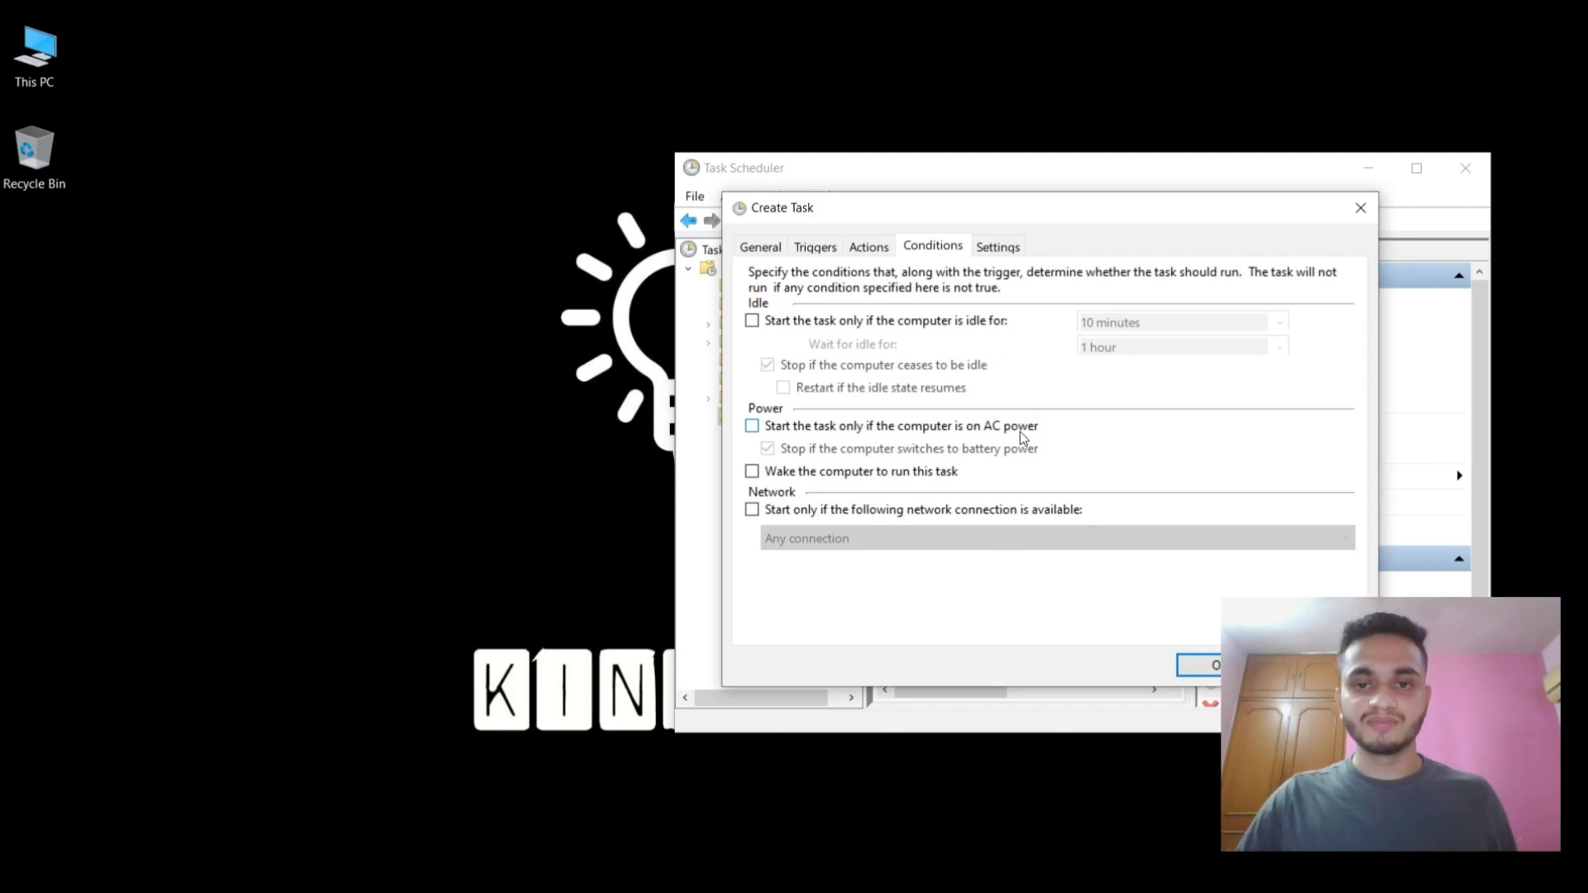
pyautogui.click(867, 252)
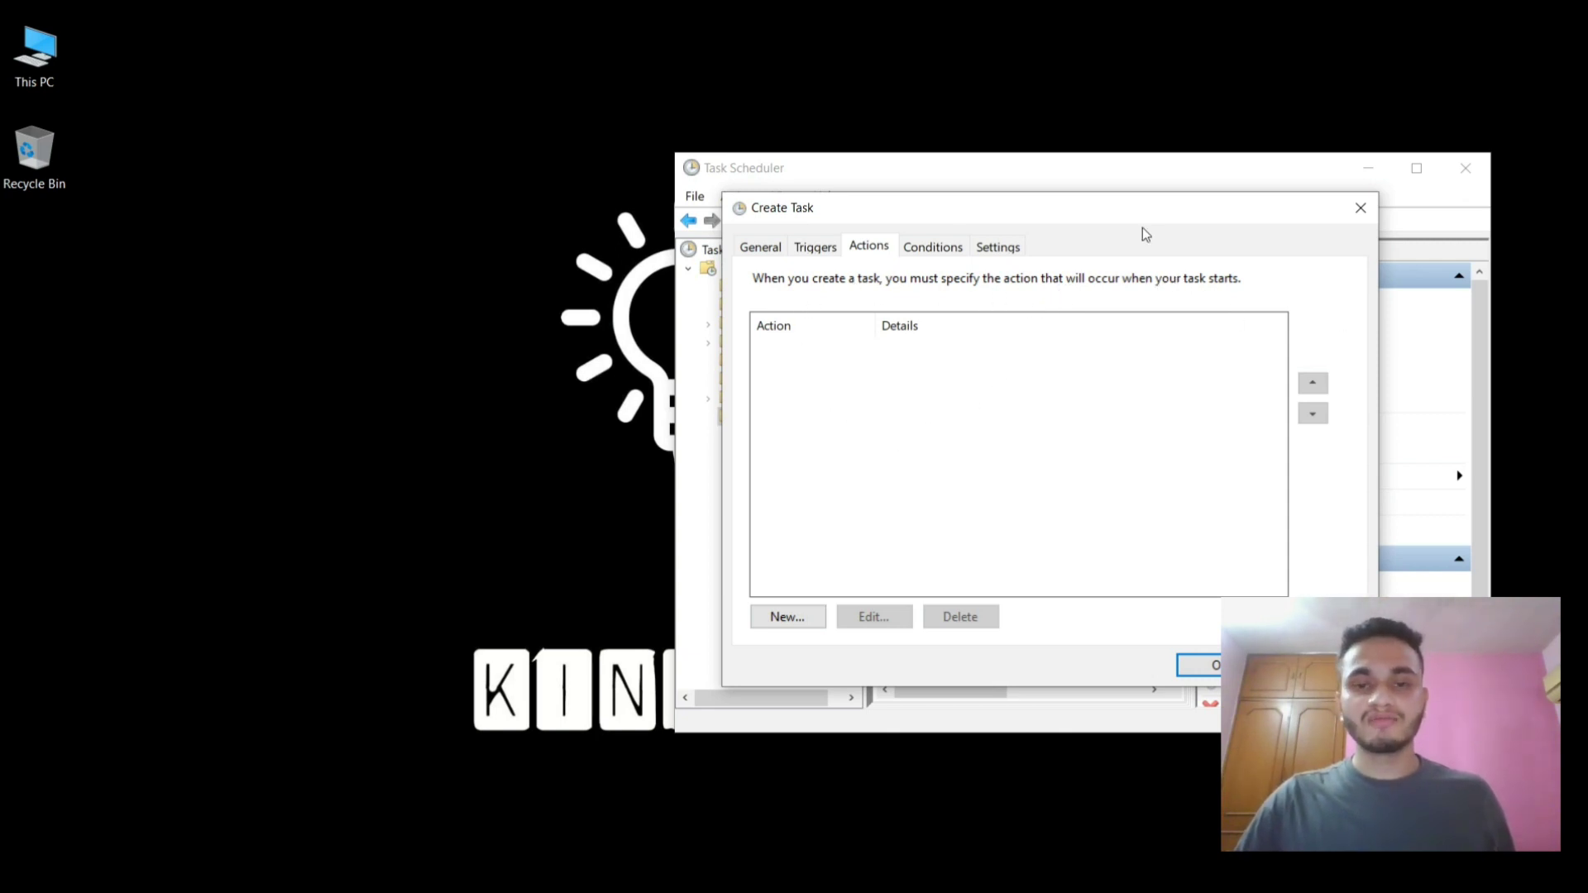
# Step: Add a new 'Start a program' action and begin its program path with '%windir%\'
pyautogui.click(781, 619)
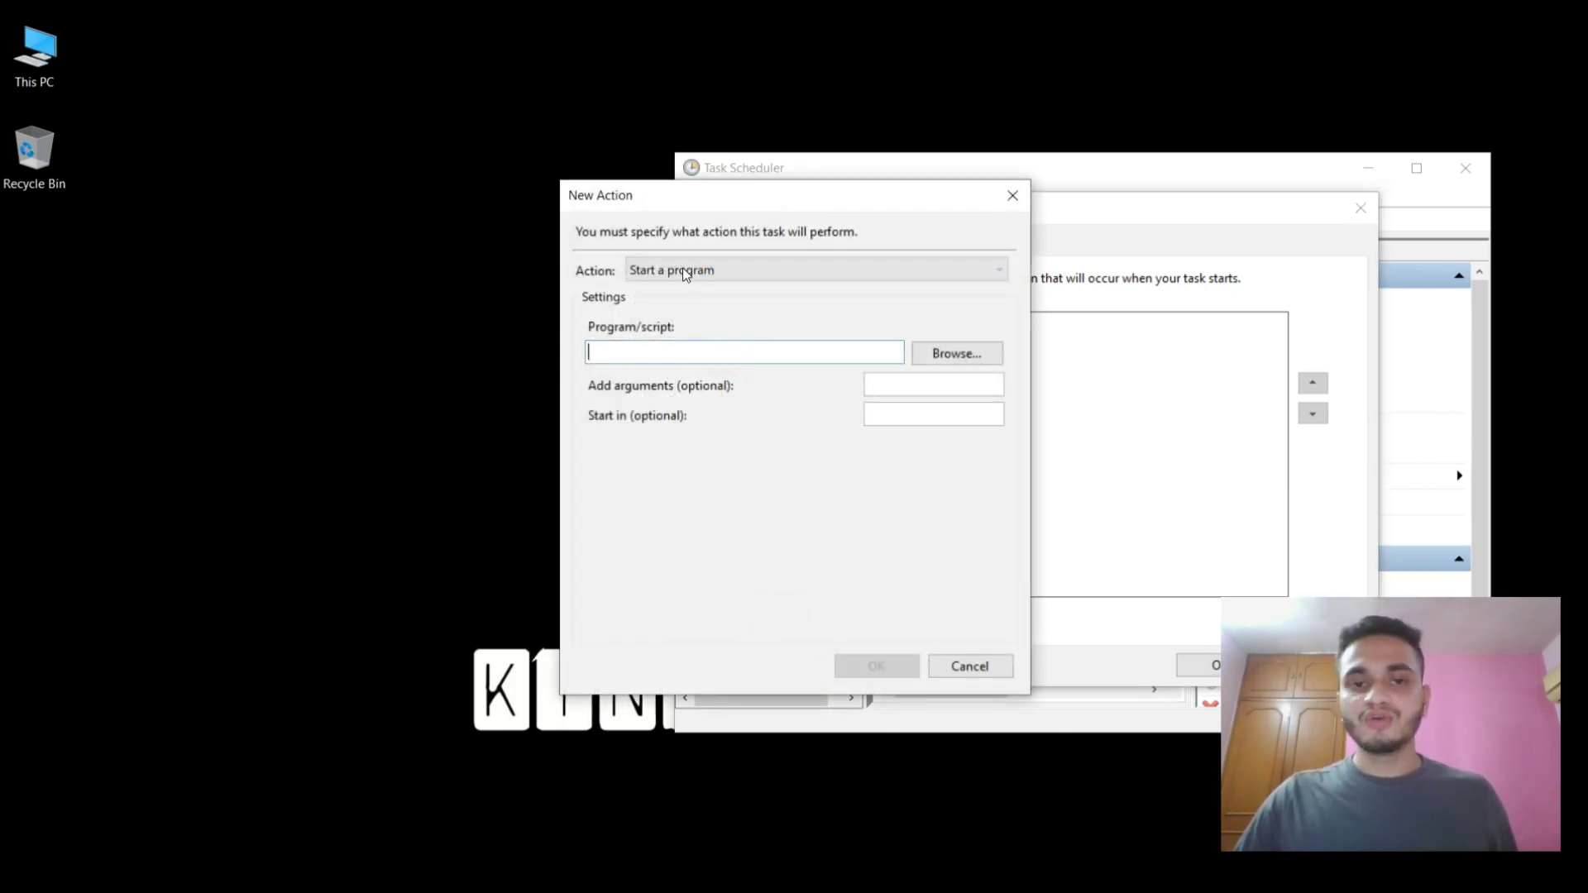
pyautogui.click(693, 353)
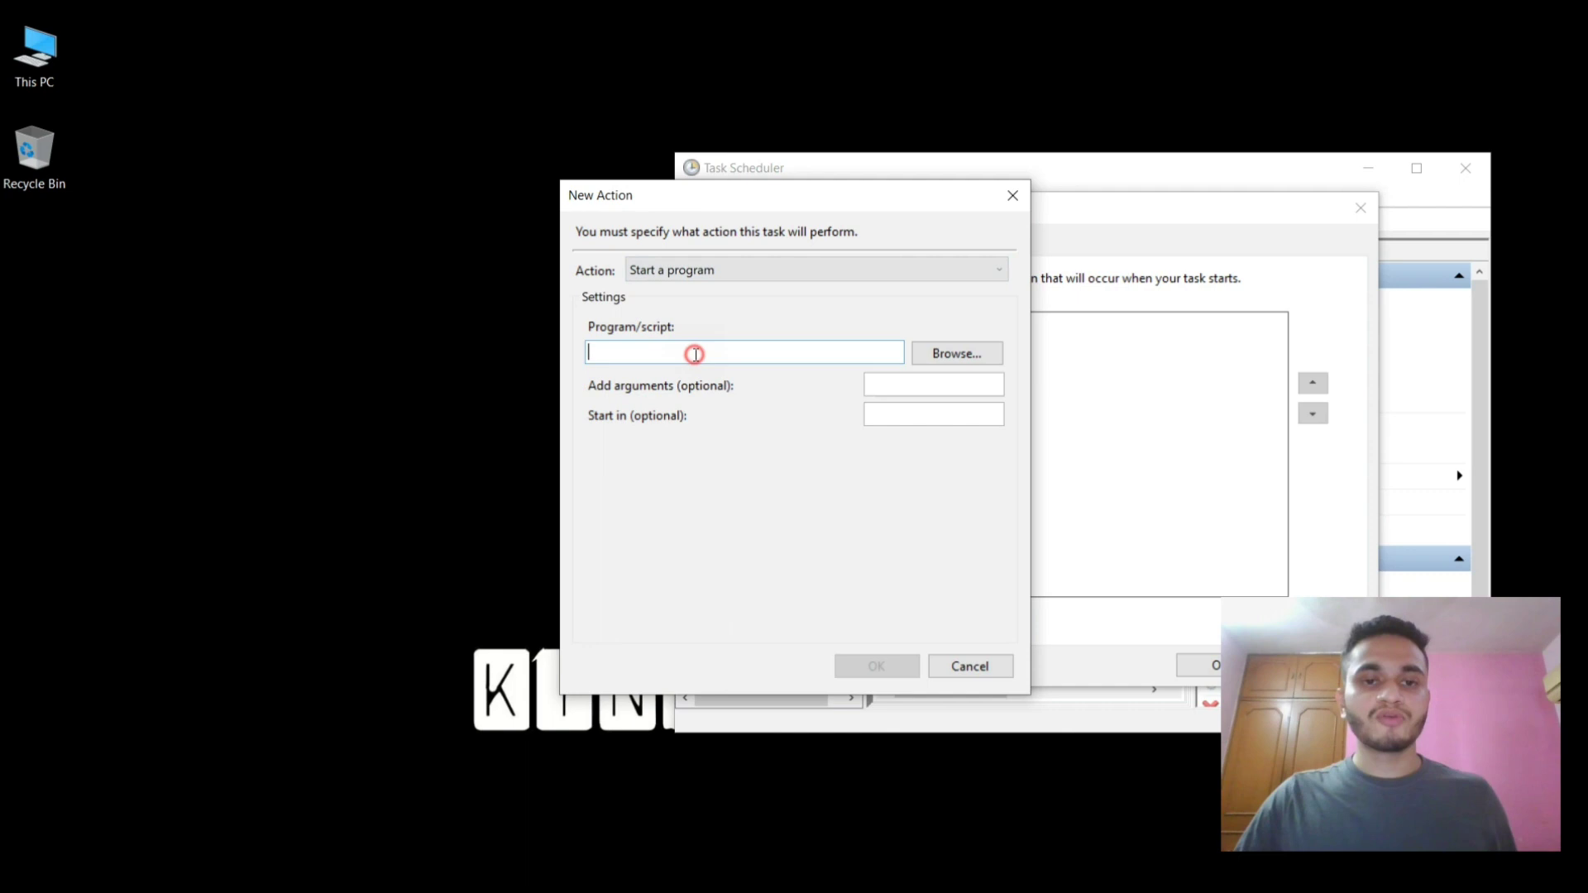
pyautogui.click(894, 389)
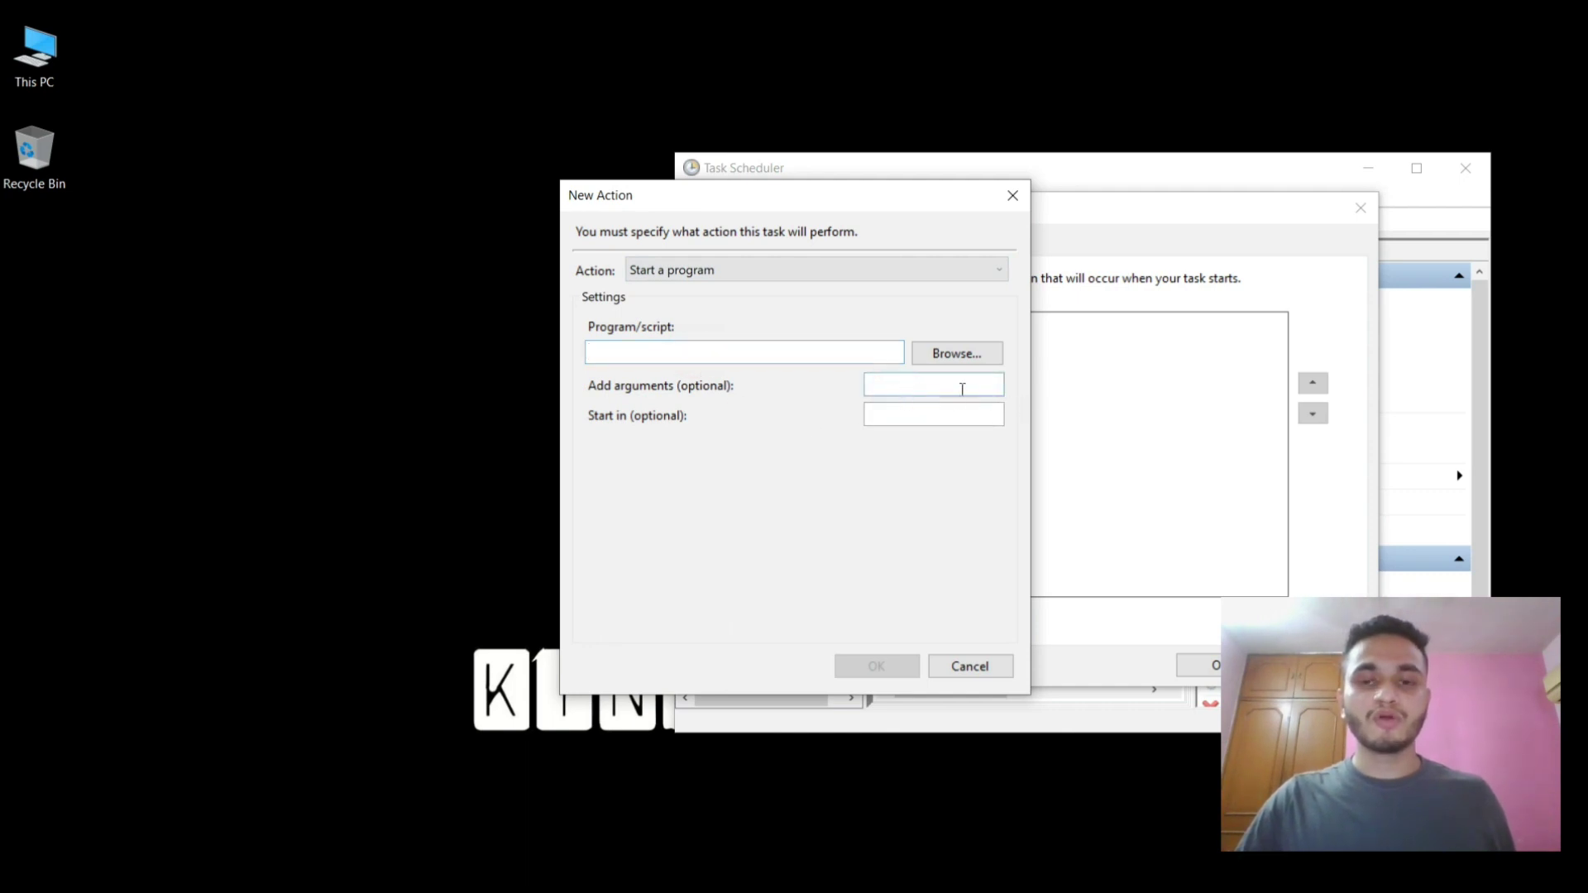
pyautogui.click(823, 354)
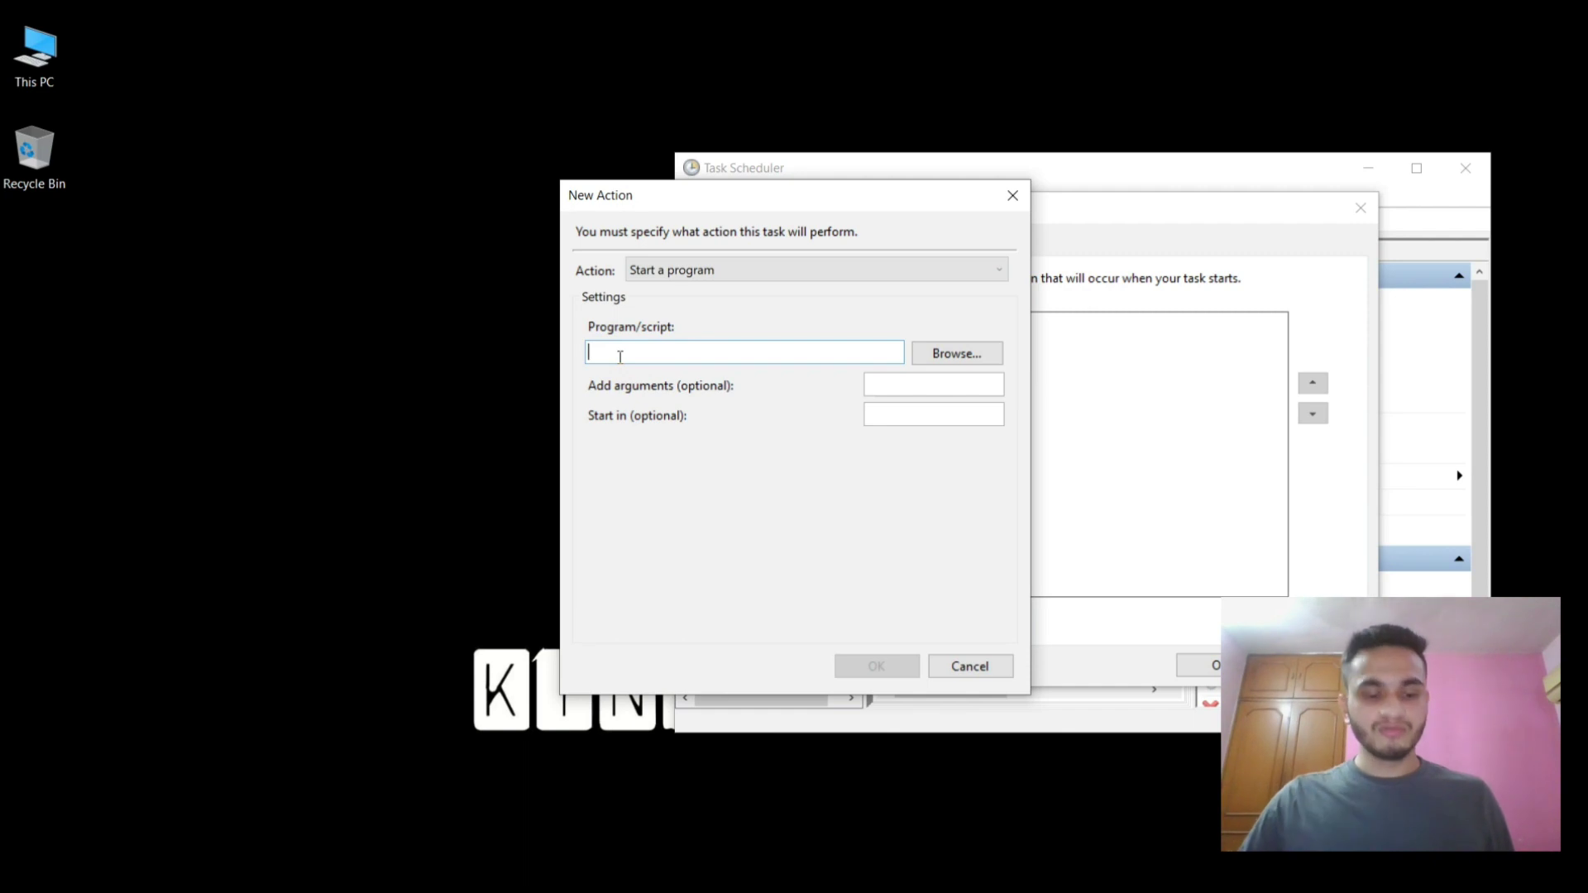
pyautogui.write('%win')
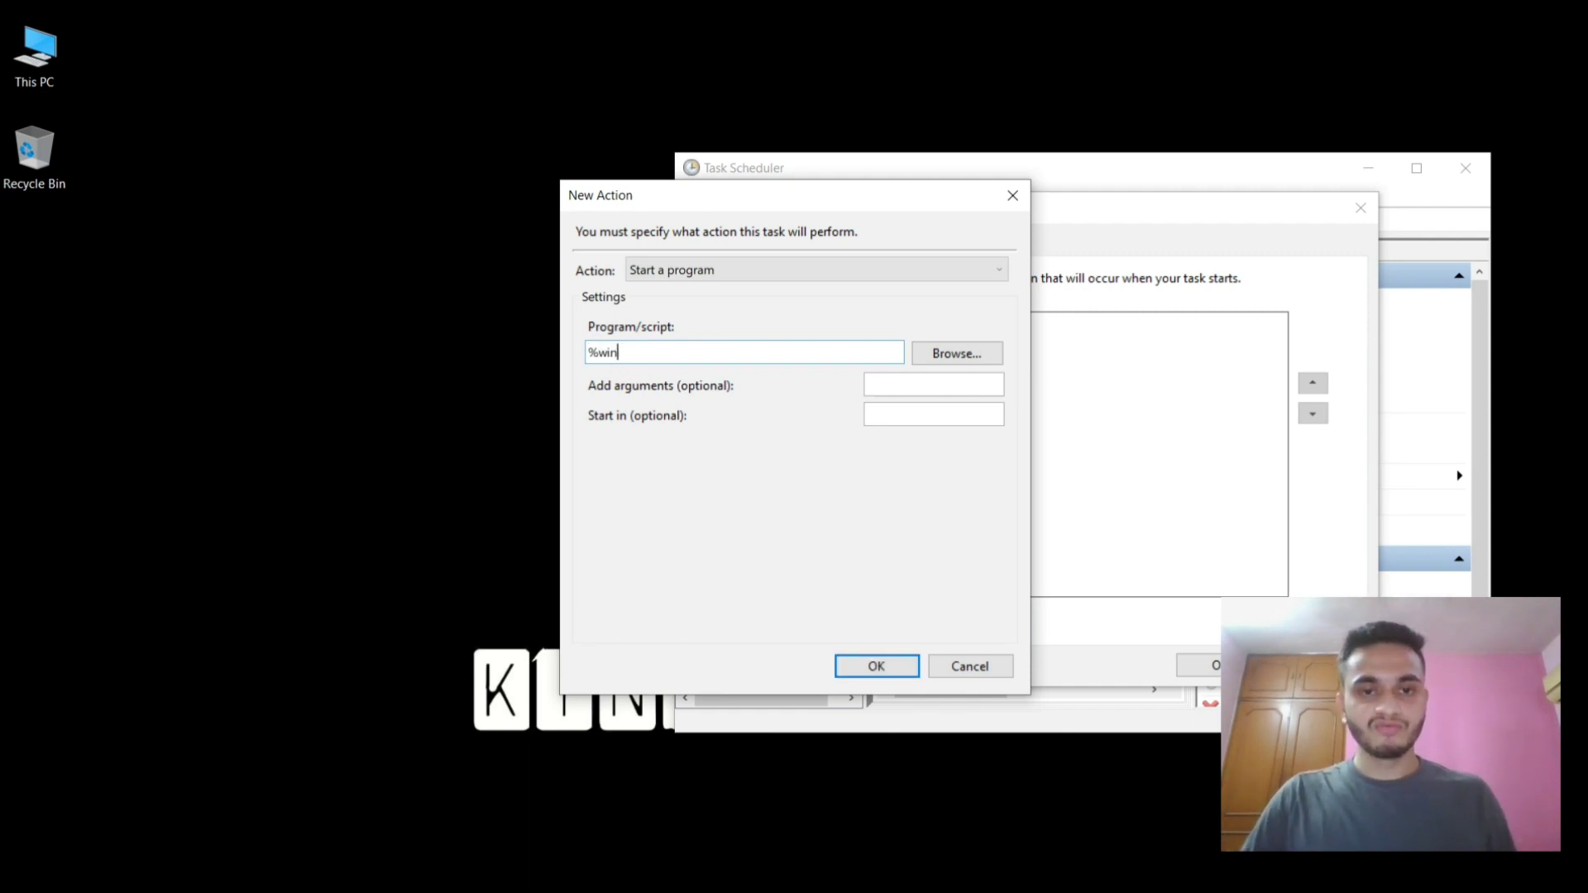
pyautogui.write('dir%\\system32\\cmd.exe')
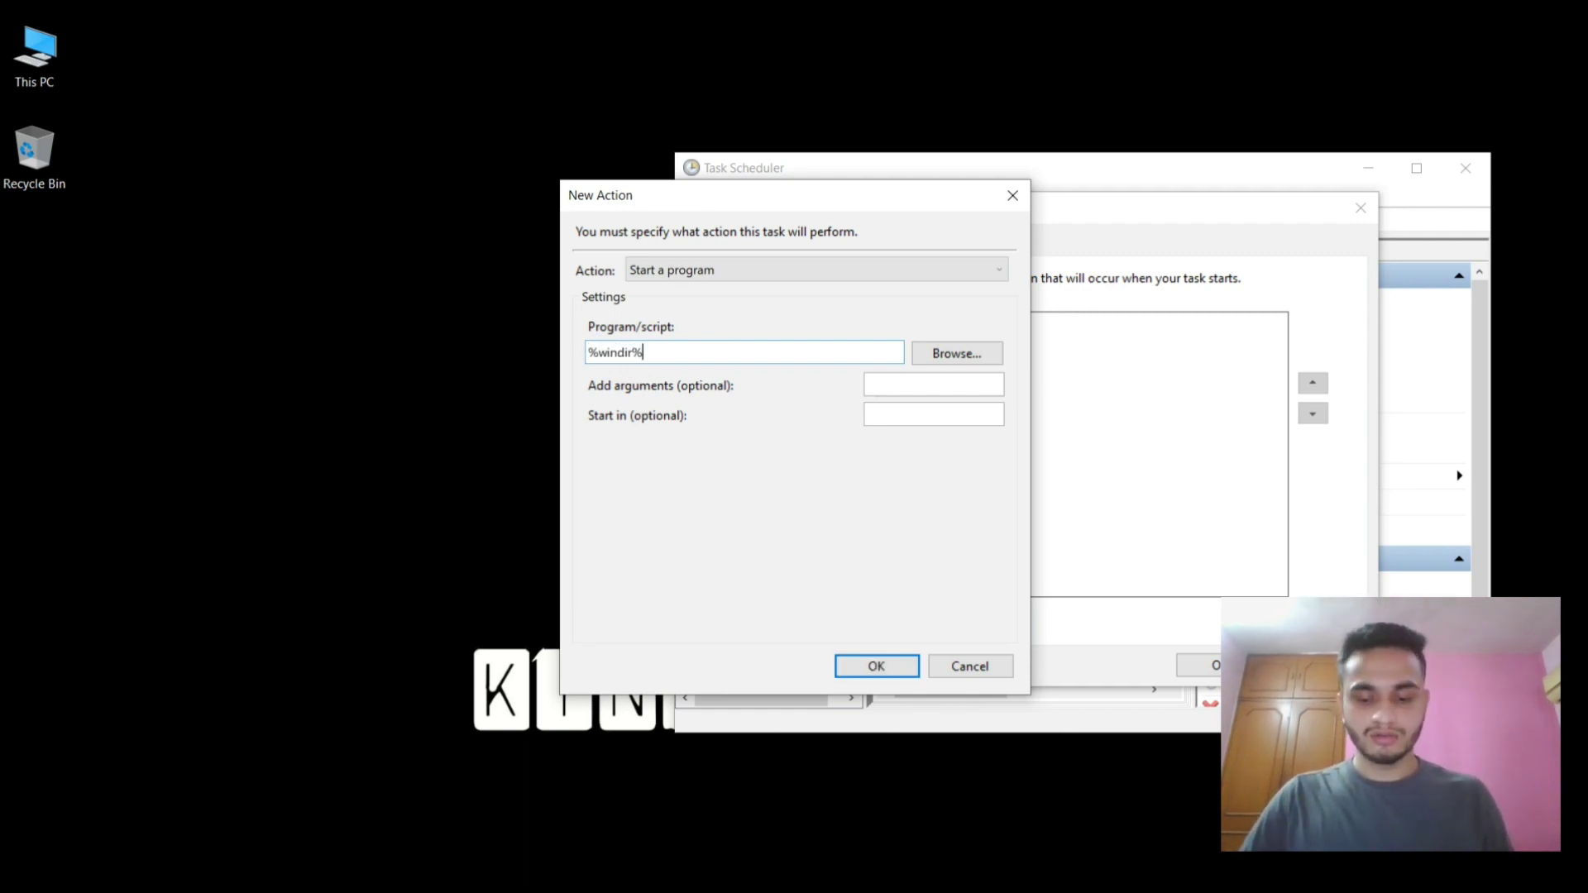
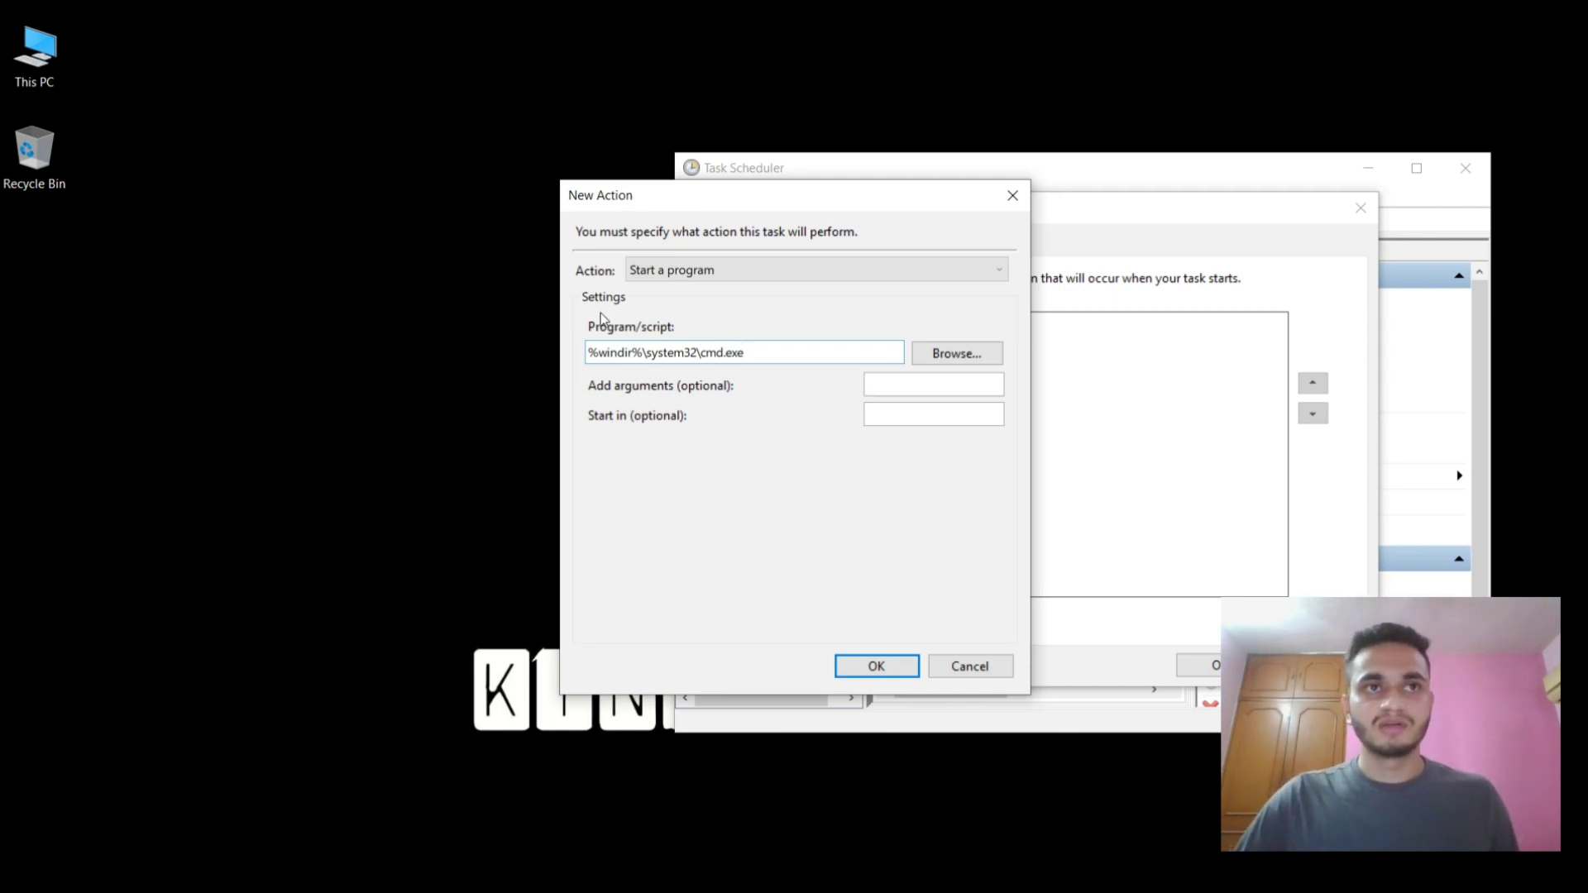
pyautogui.click(920, 386)
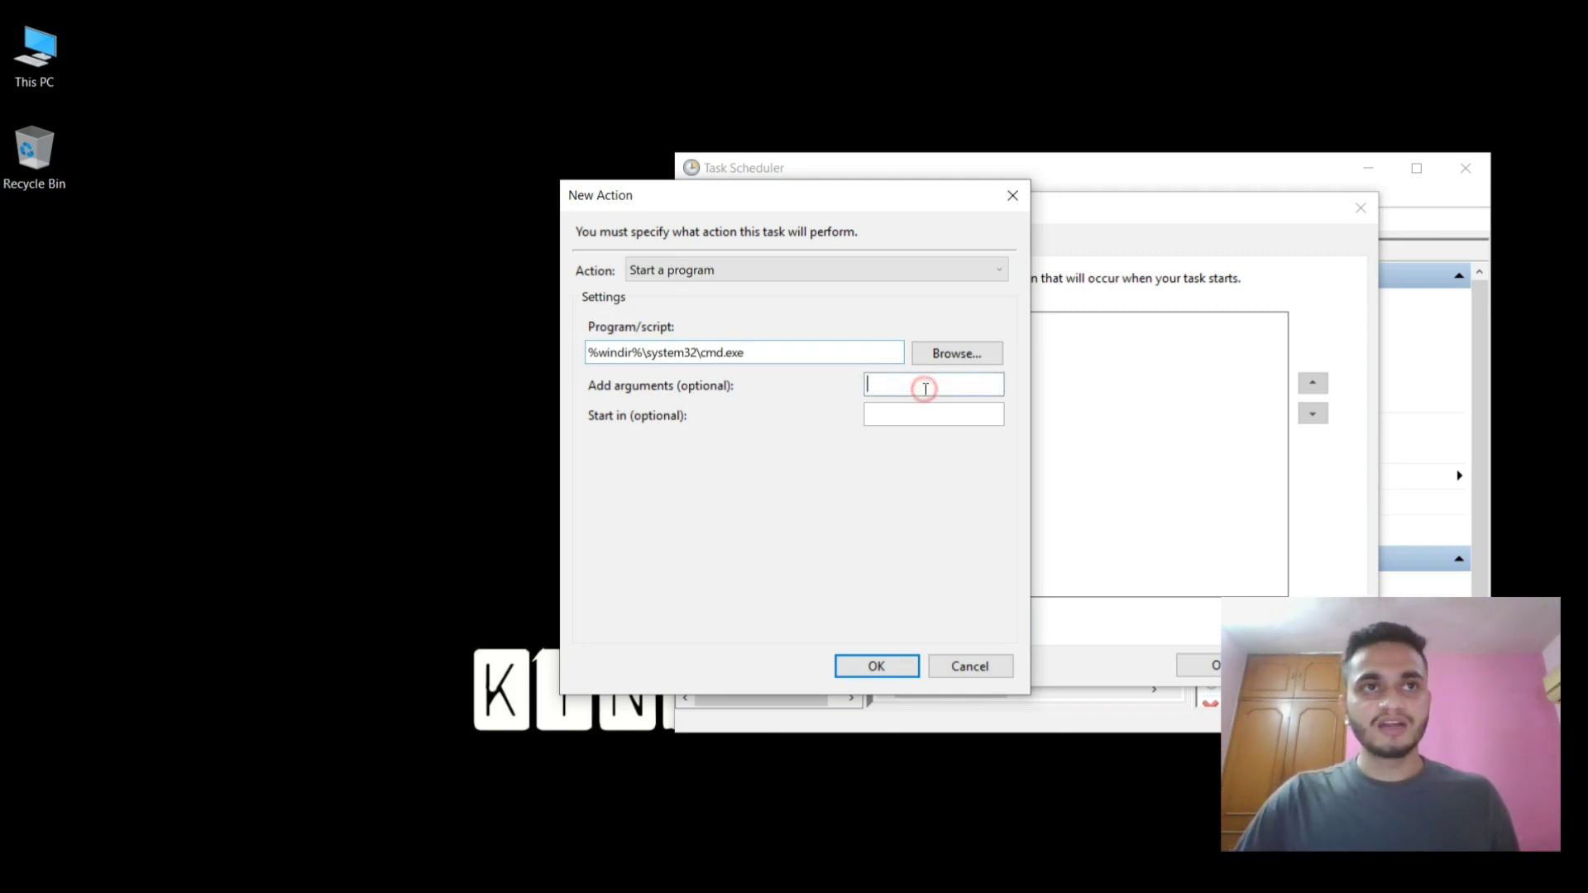
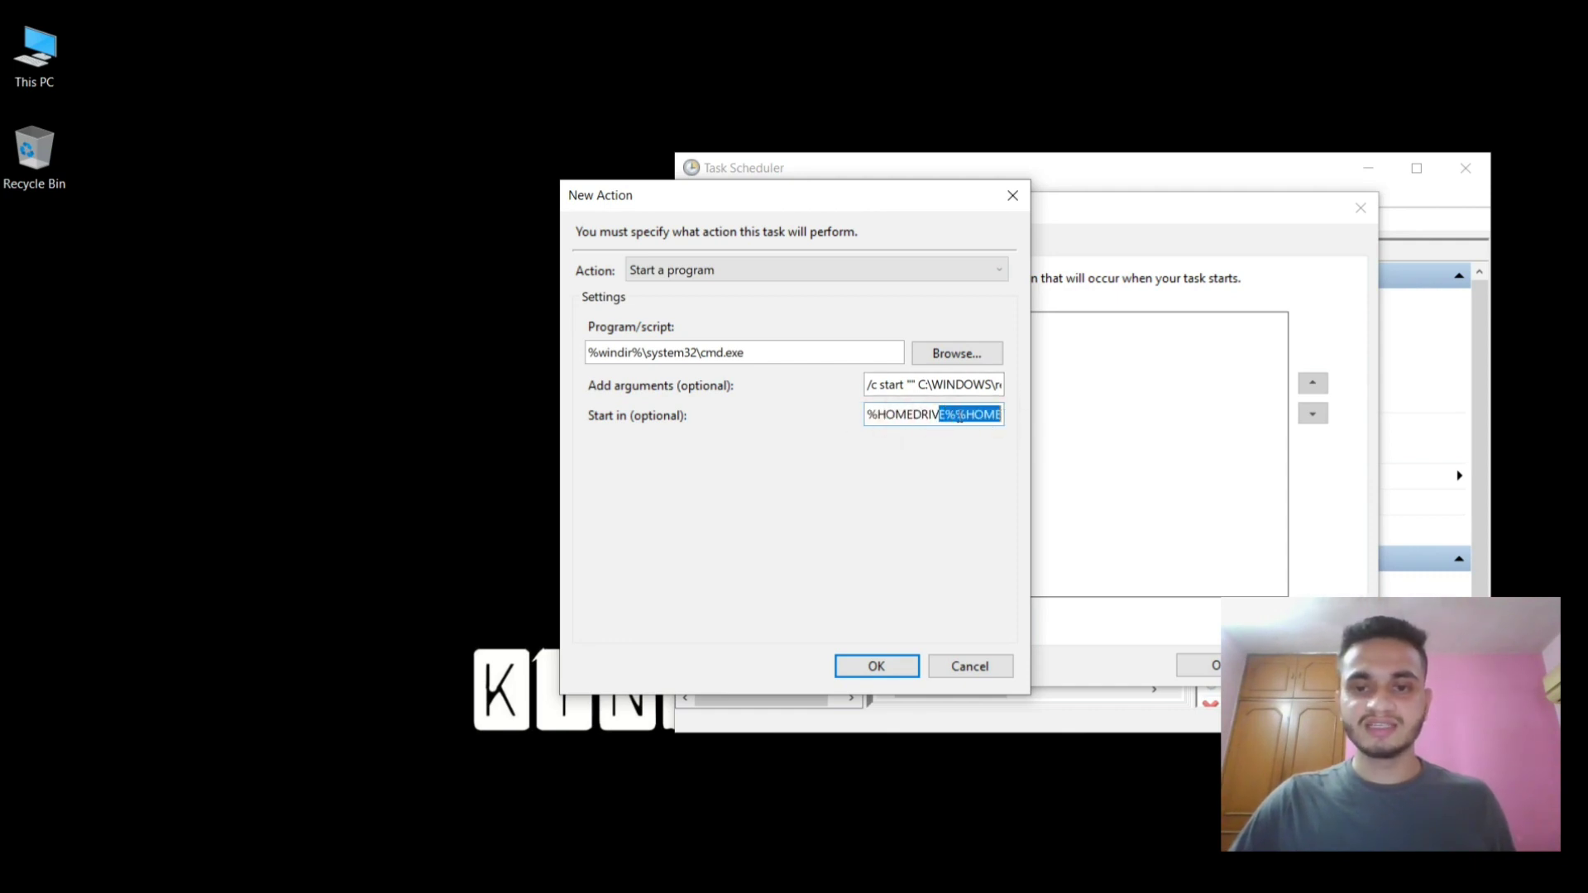
pyautogui.click(959, 416)
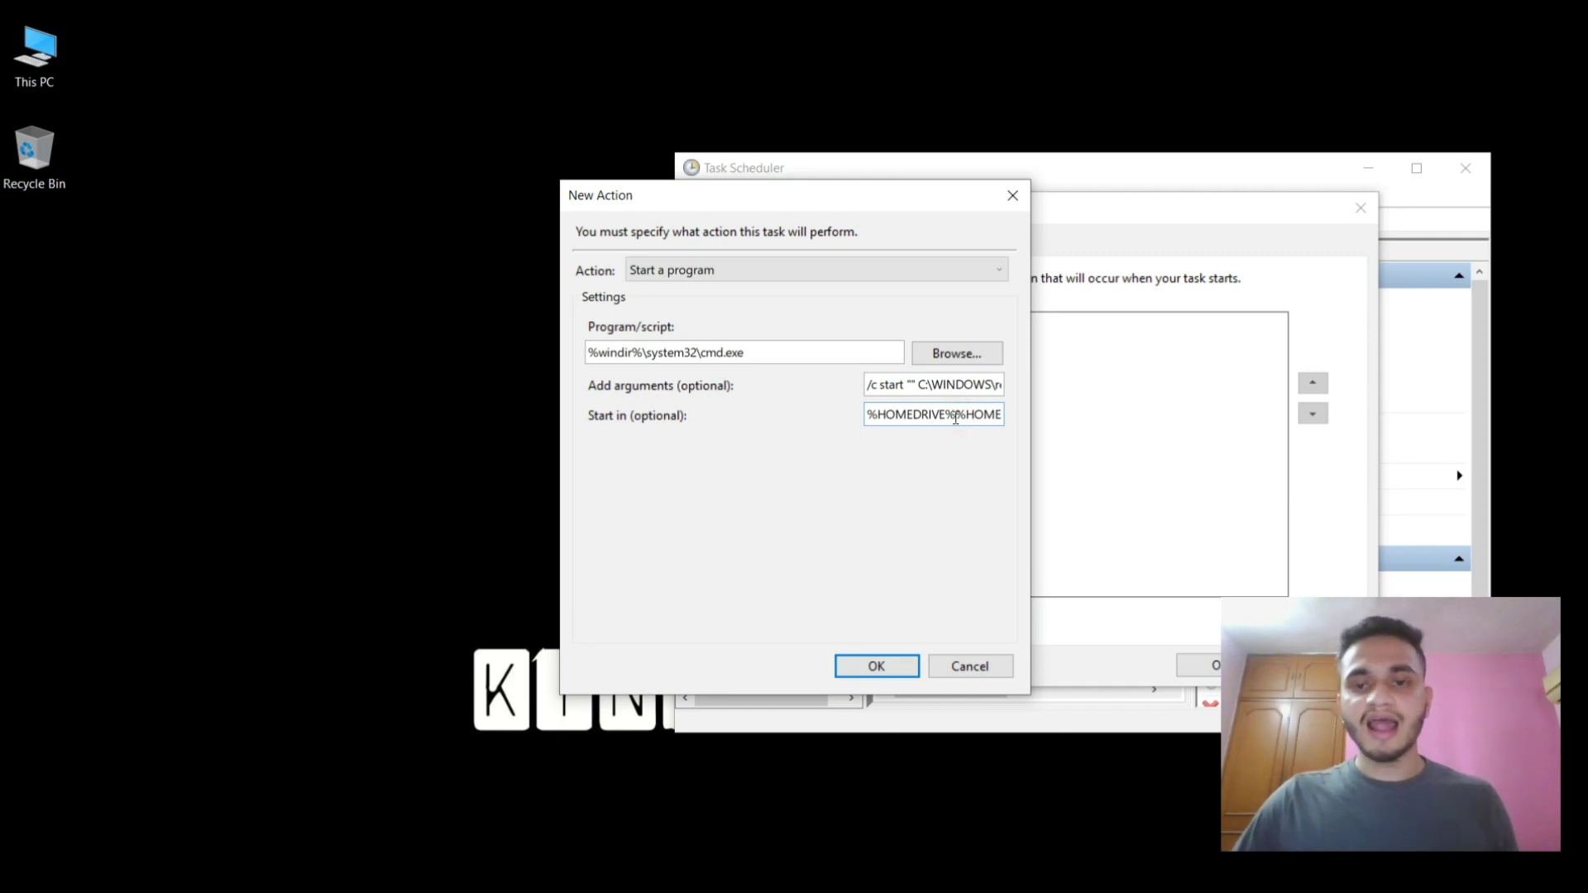
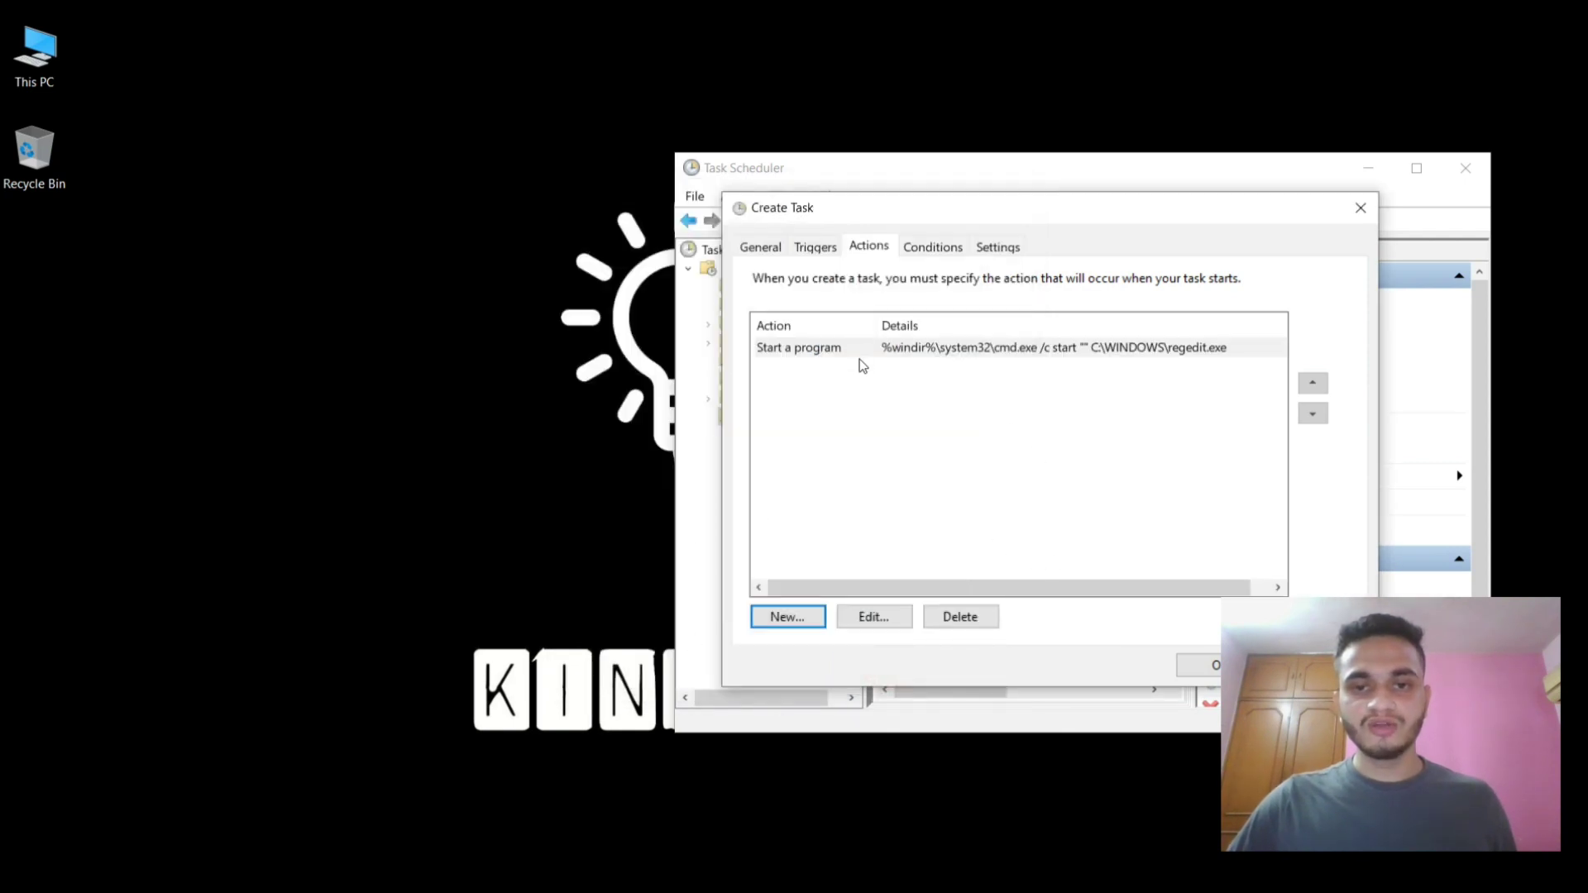
# Step: Save the RegEdit-Elevated task and select it in the MyApps task list
pyautogui.click(757, 248)
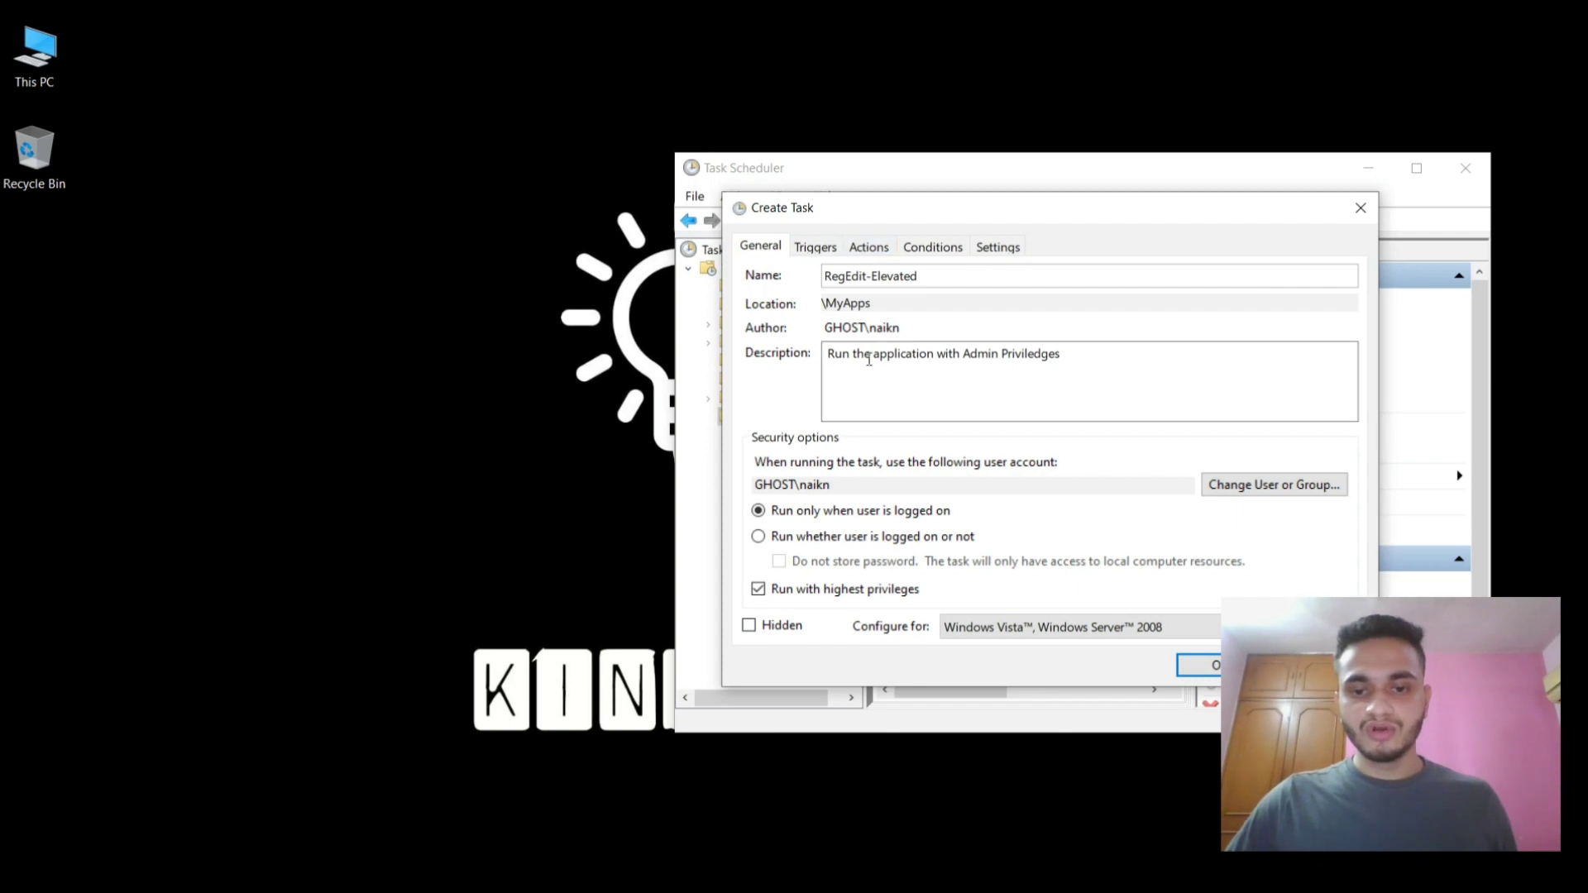
pyautogui.click(1200, 665)
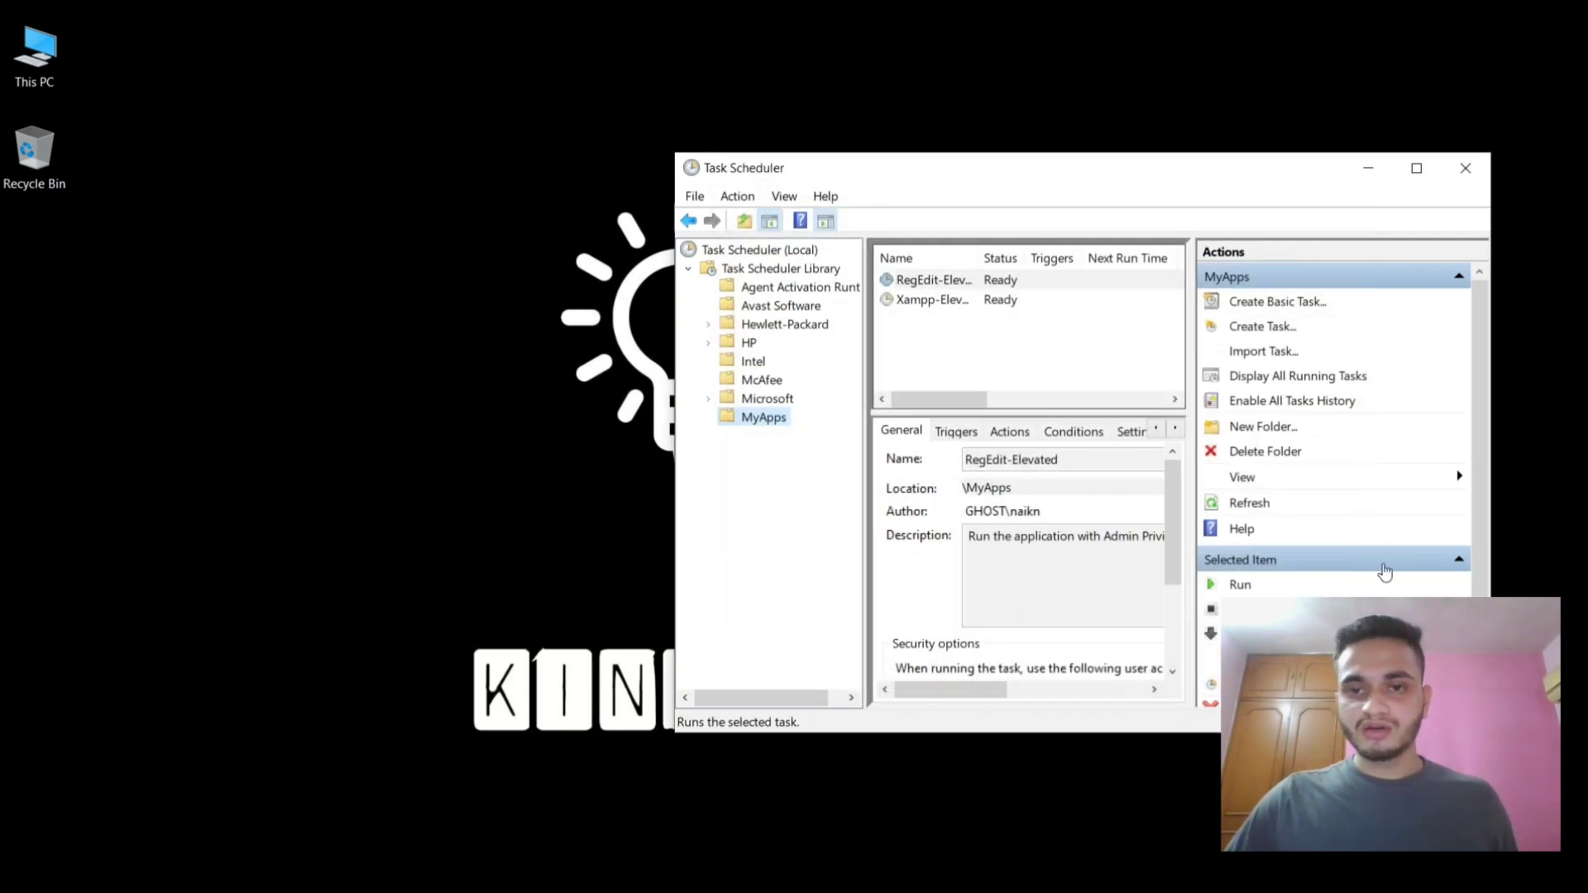
pyautogui.click(922, 282)
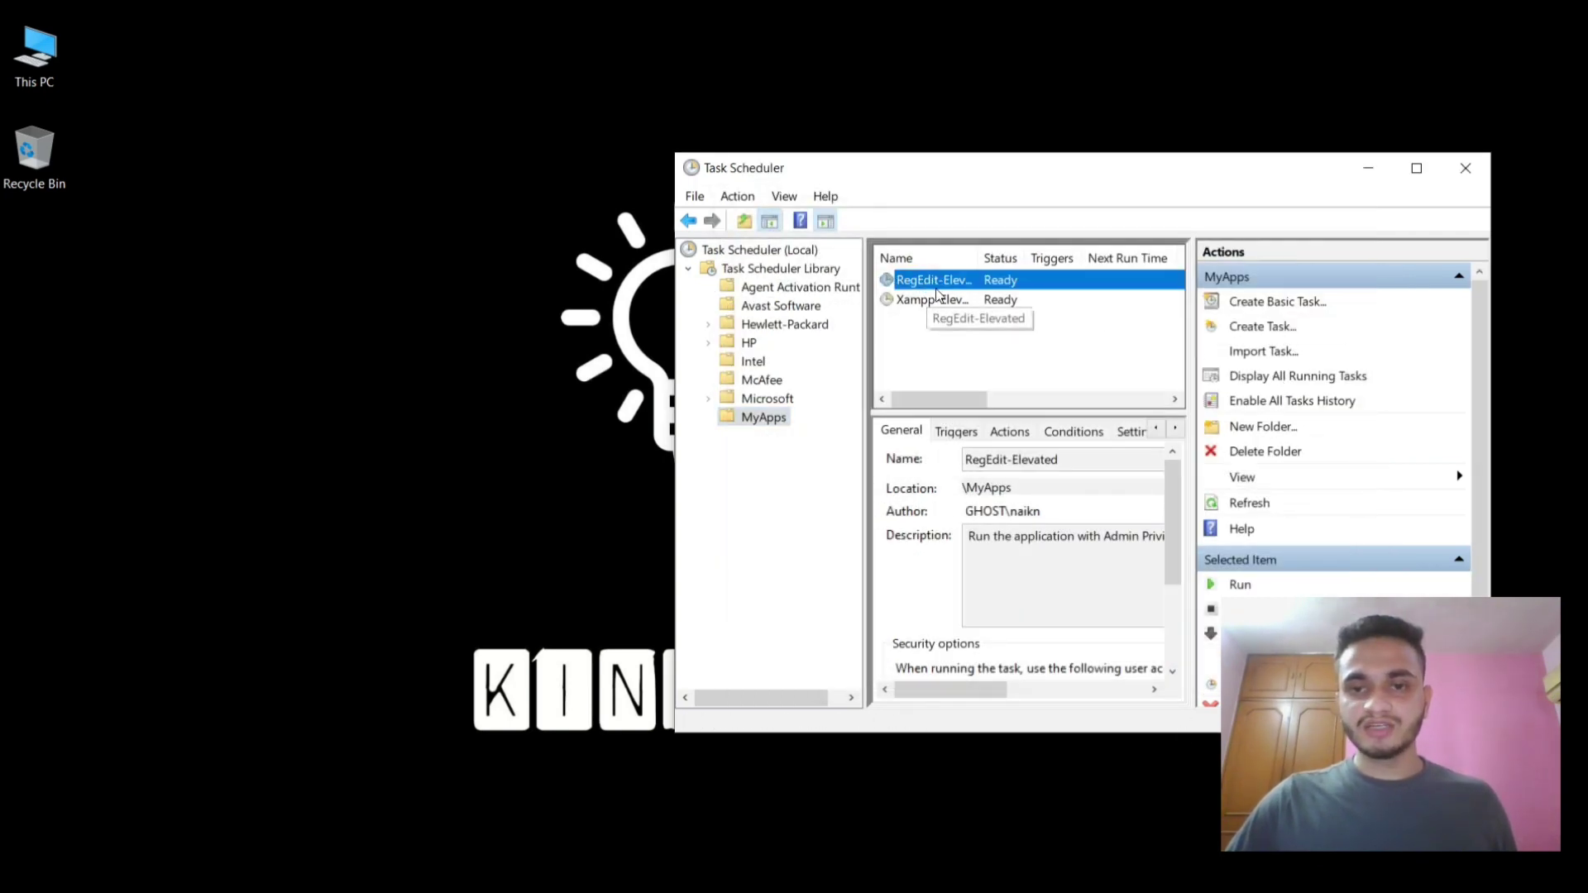
# Step: Run RegEdit-Elevated to confirm Registry Editor launches, then close Registry Editor
pyautogui.click(1241, 586)
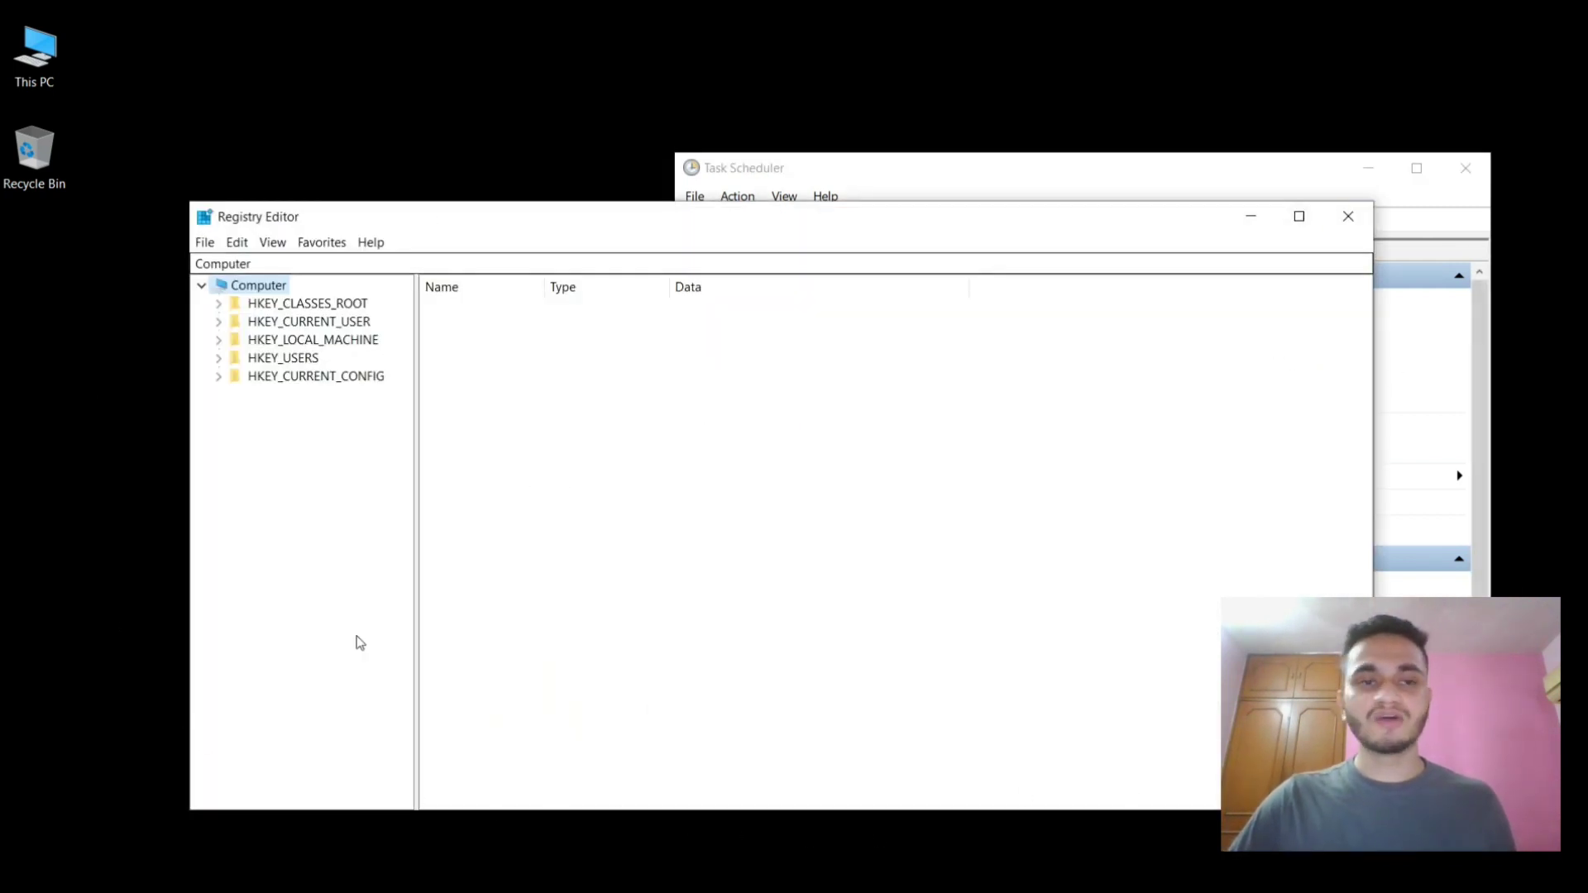
pyautogui.click(1348, 216)
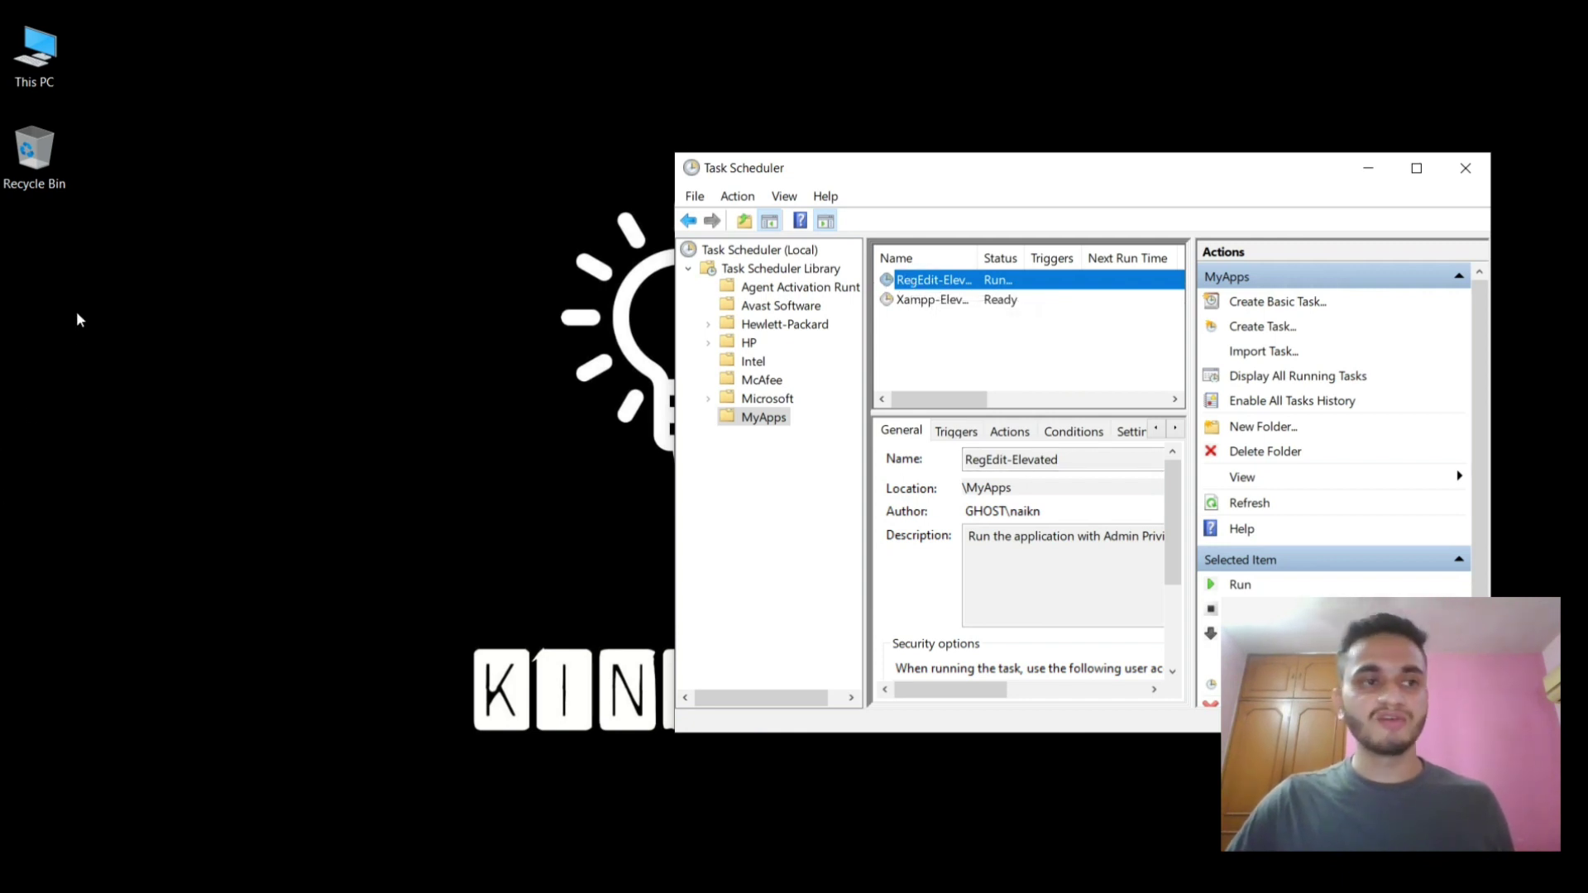
# Step: Close the Task Scheduler window to reach the desktop
pyautogui.rightClick(83, 282)
pyautogui.moveTo(213, 507)
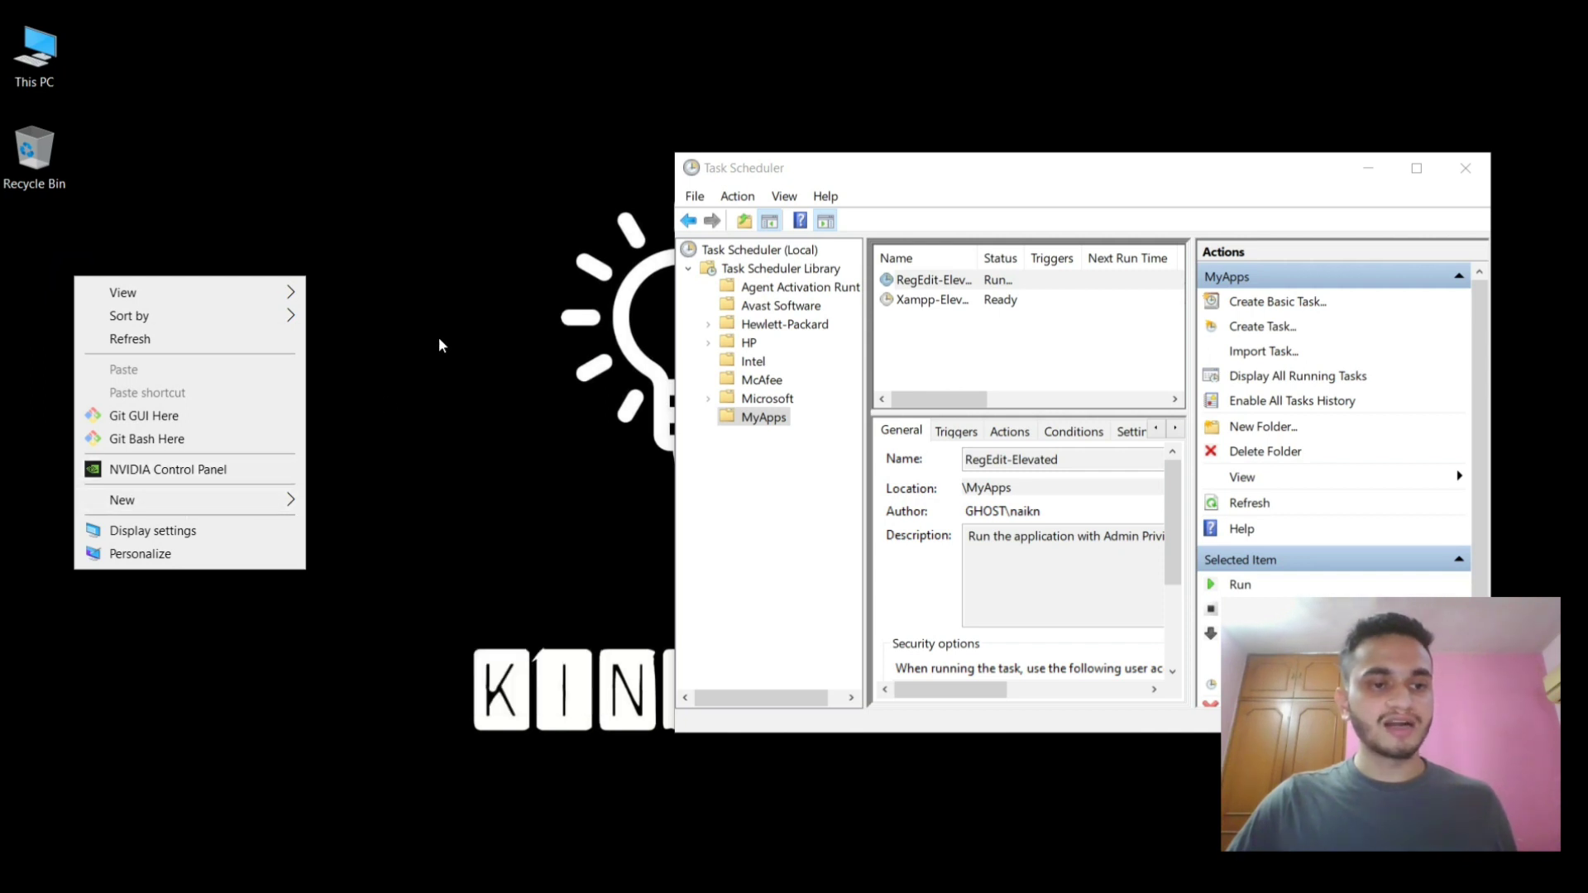
pyautogui.rightClick(162, 255)
pyautogui.click(1466, 164)
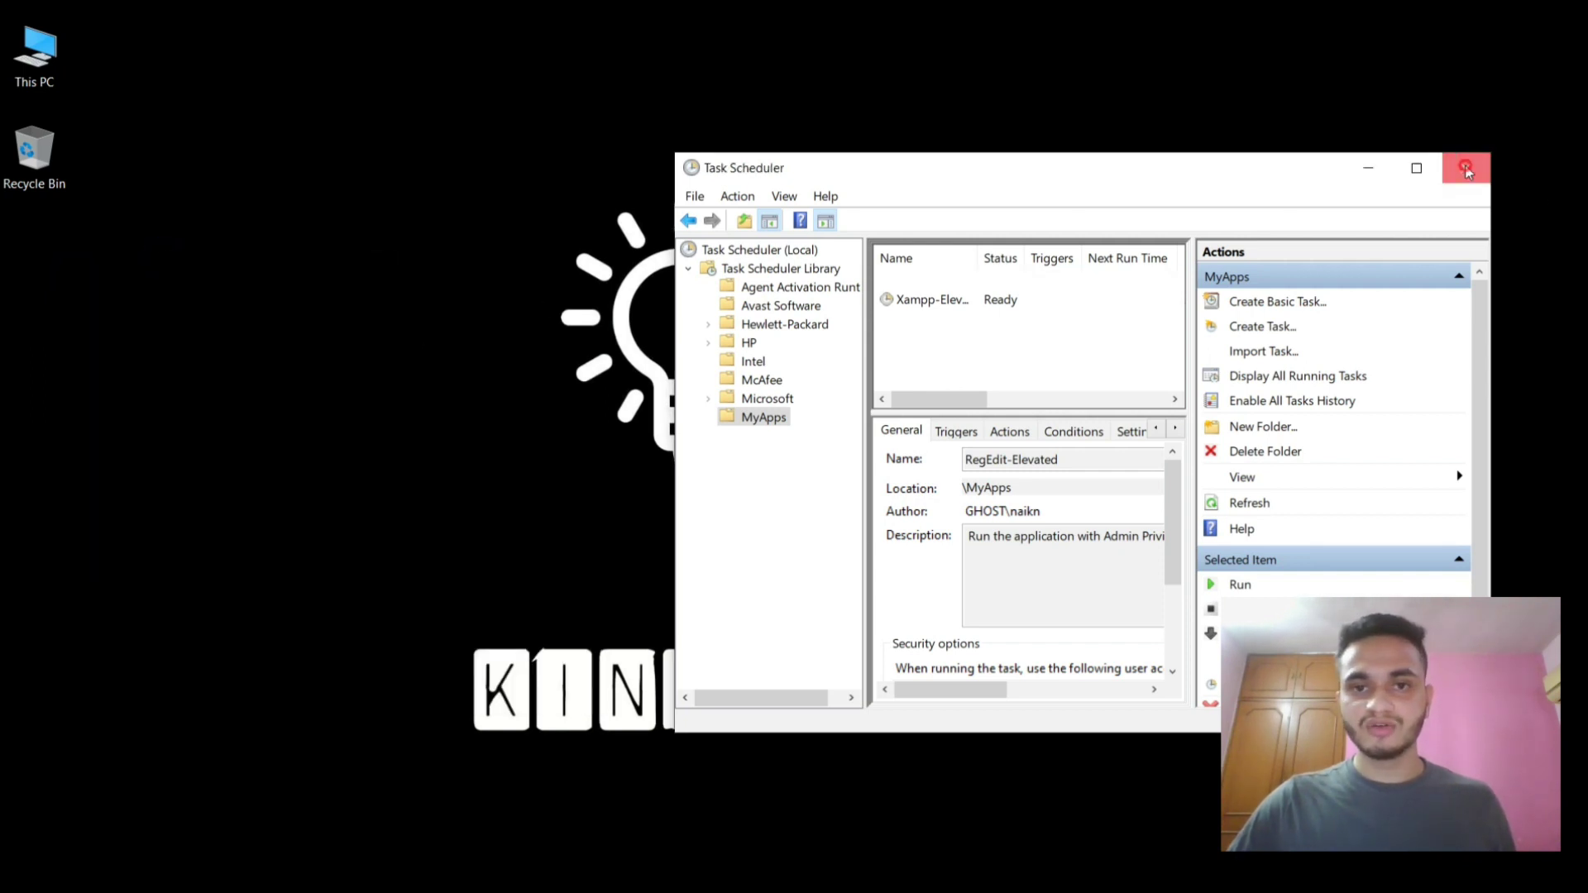
# Step: Start a new desktop shortcut with New > Shortcut from the desktop menu
pyautogui.rightClick(108, 296)
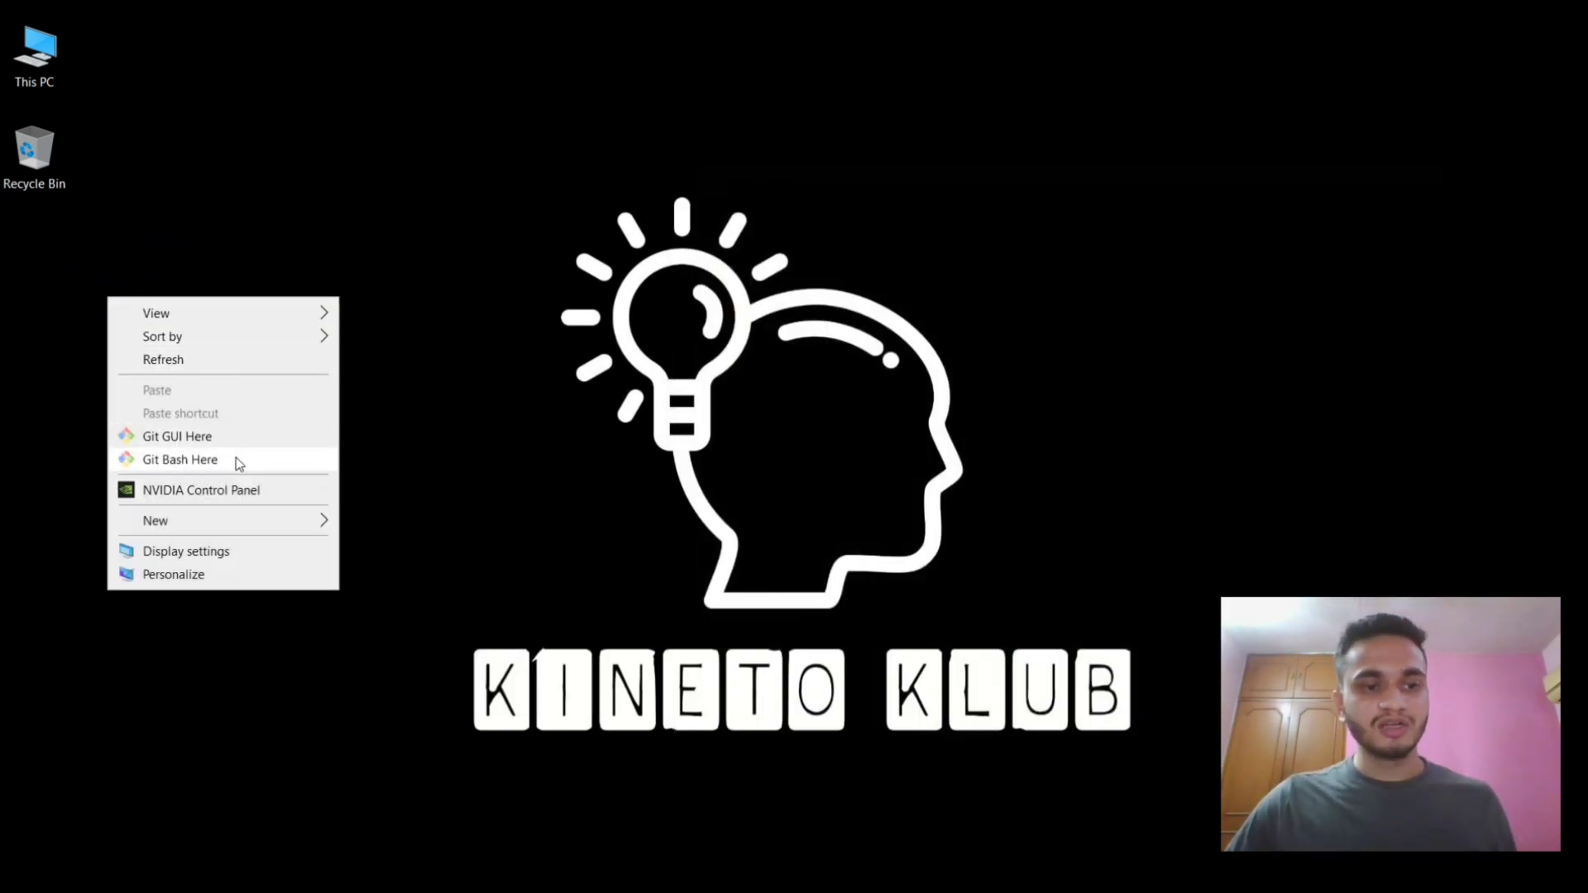
pyautogui.moveTo(224, 534)
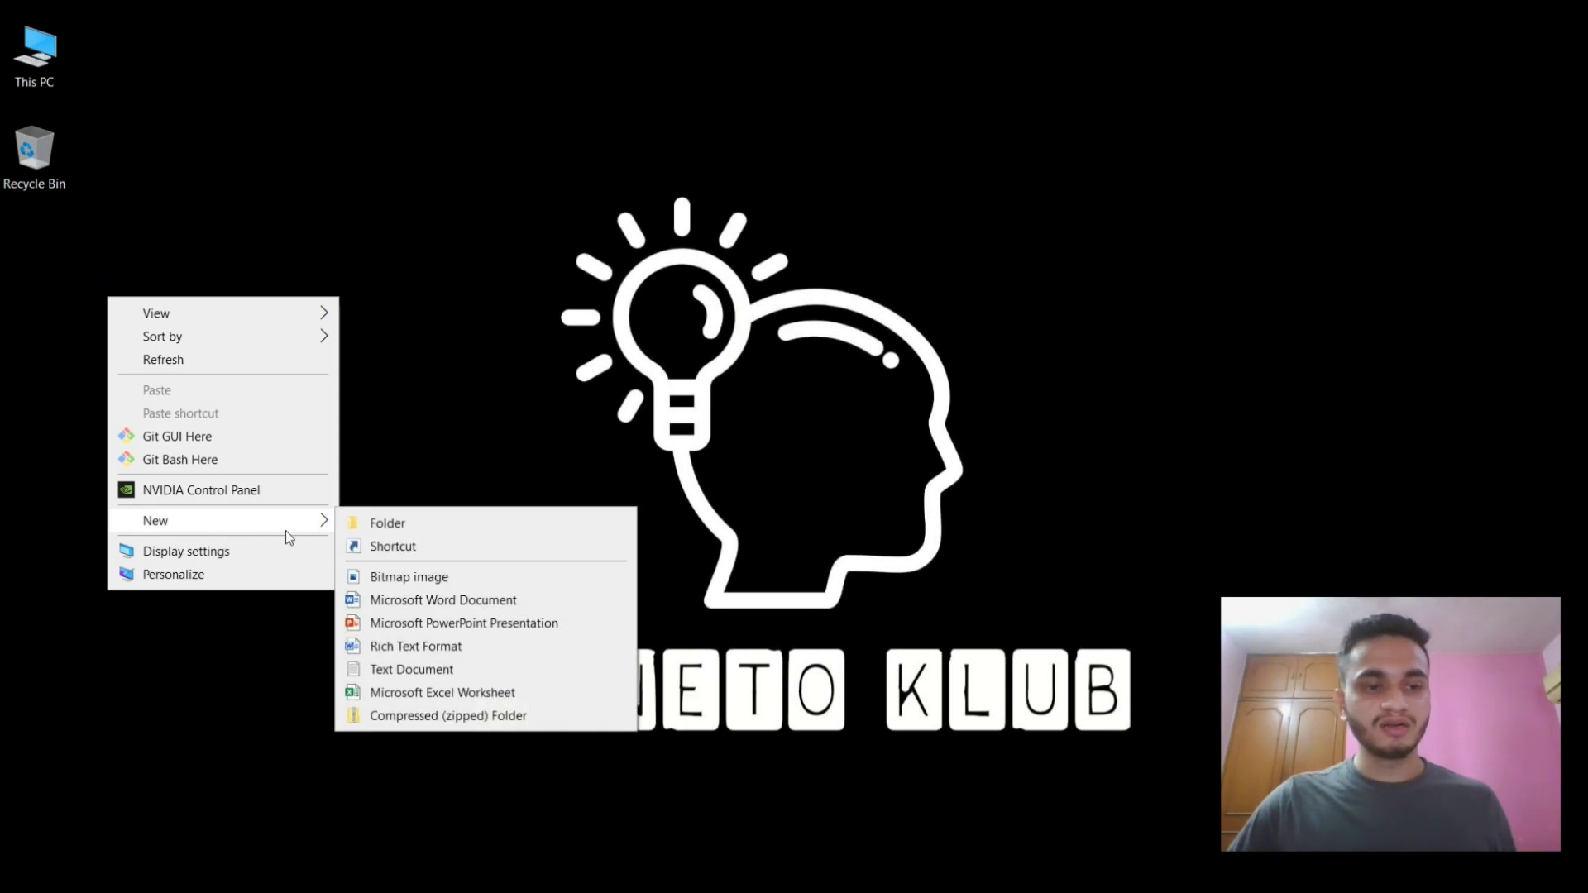
pyautogui.click(406, 547)
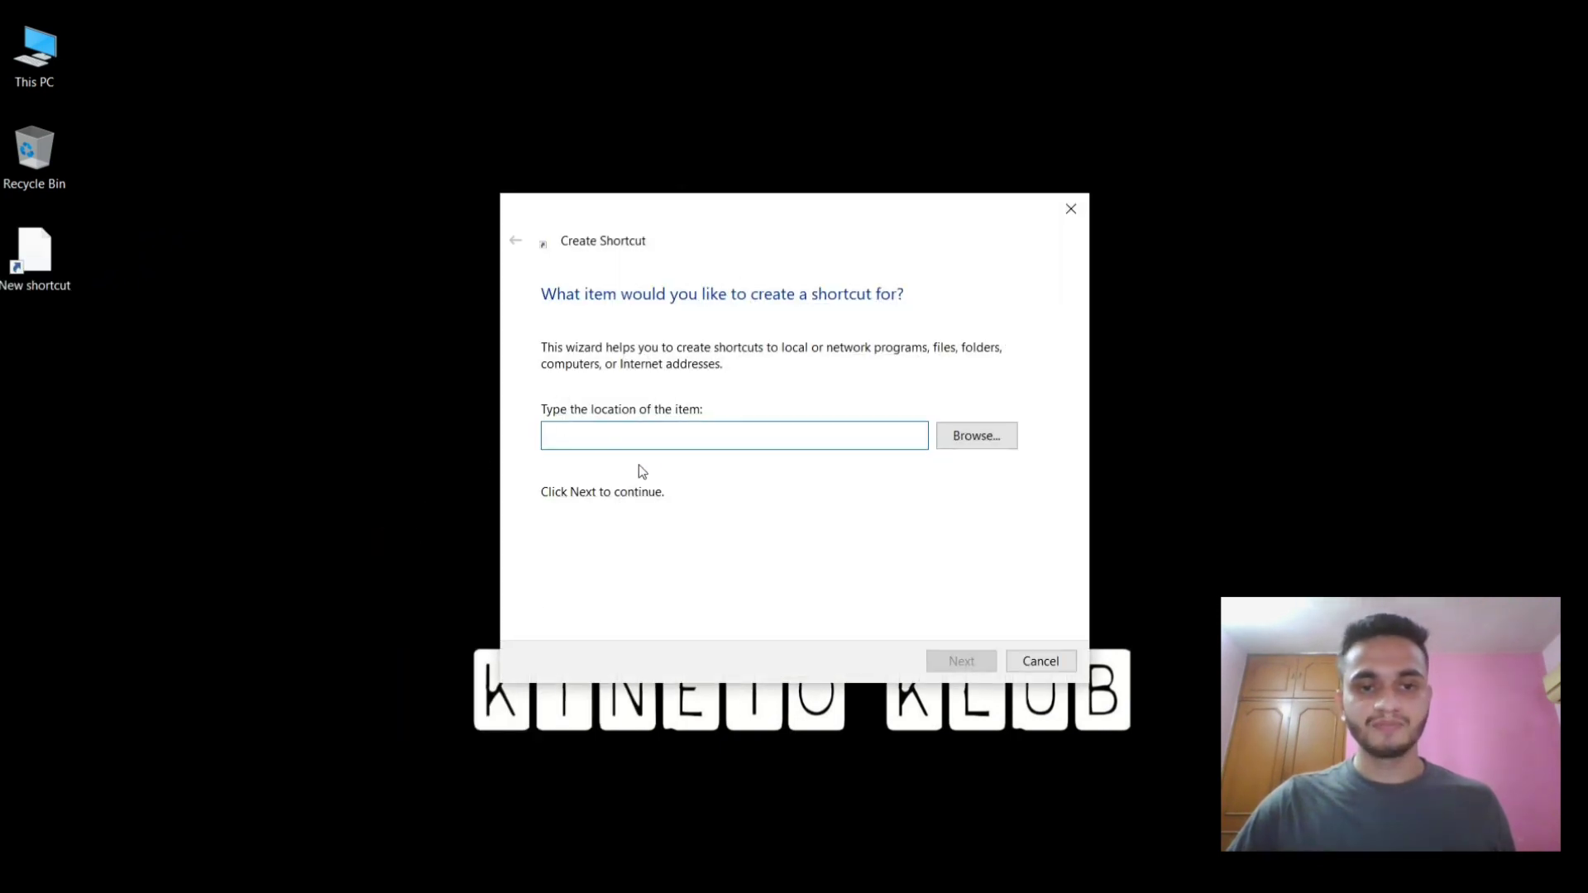
# Step: Enter C:\Windows\System32\schtasks.exe as the shortcut's target location
pyautogui.click(644, 432)
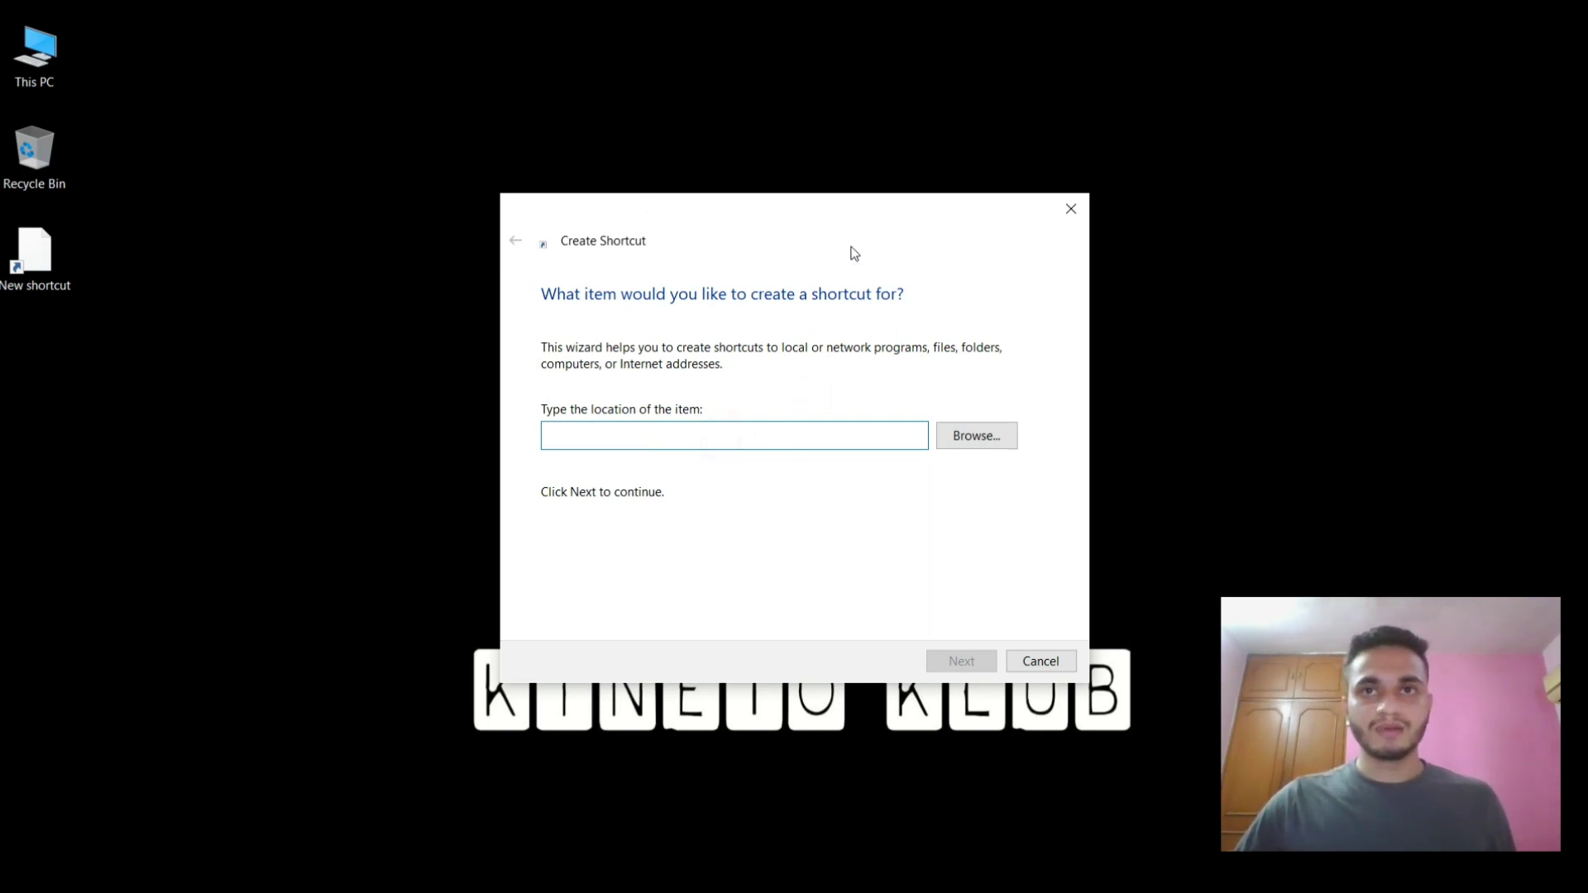
pyautogui.write('C:')
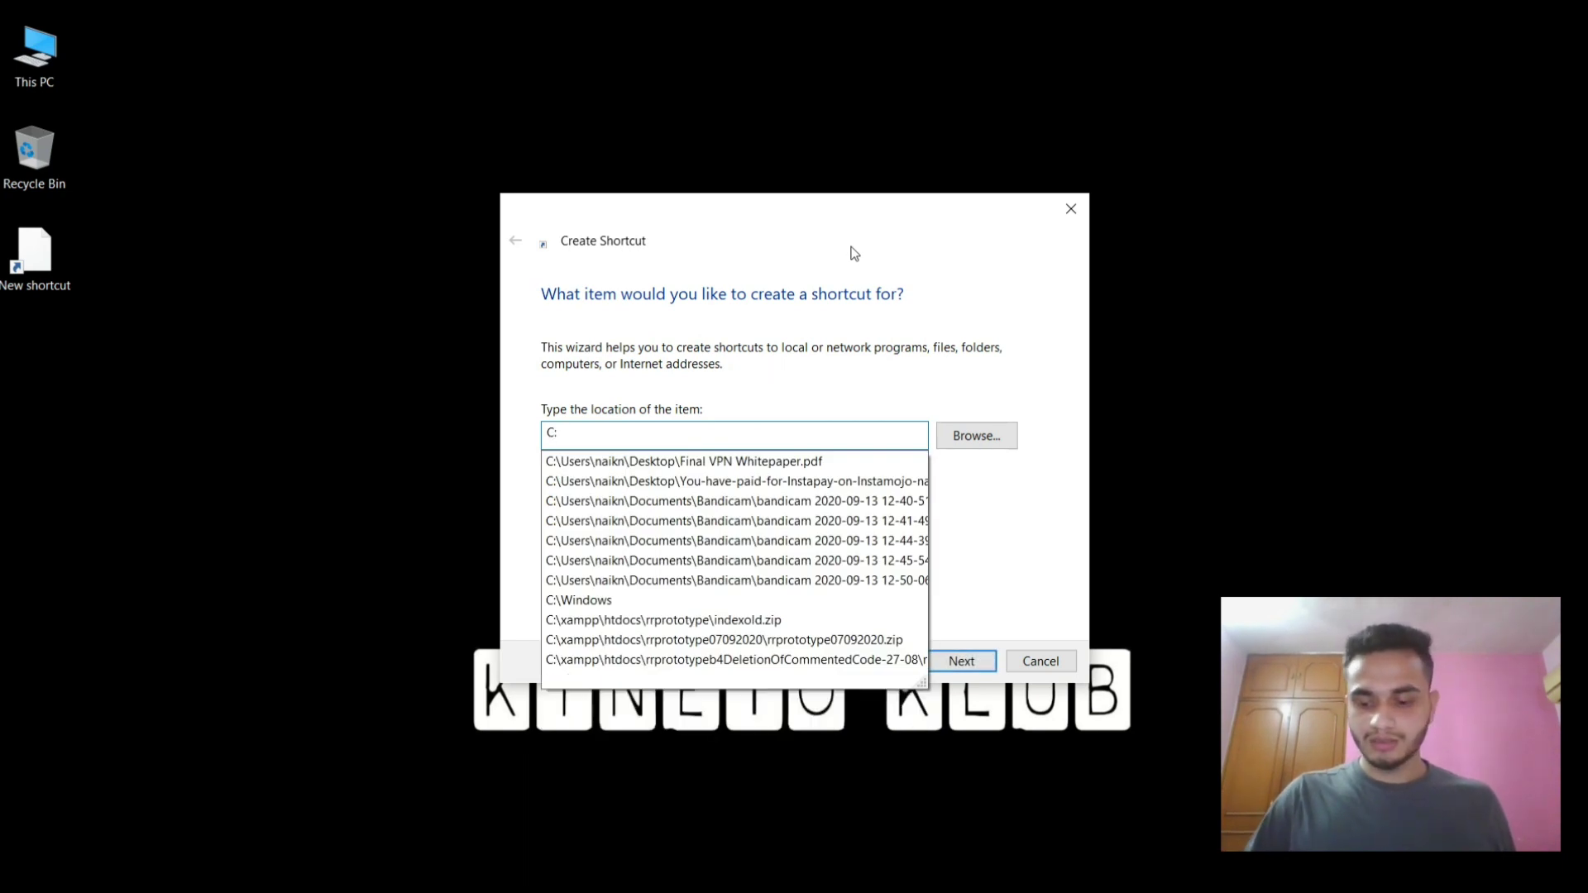
pyautogui.write('\\W')
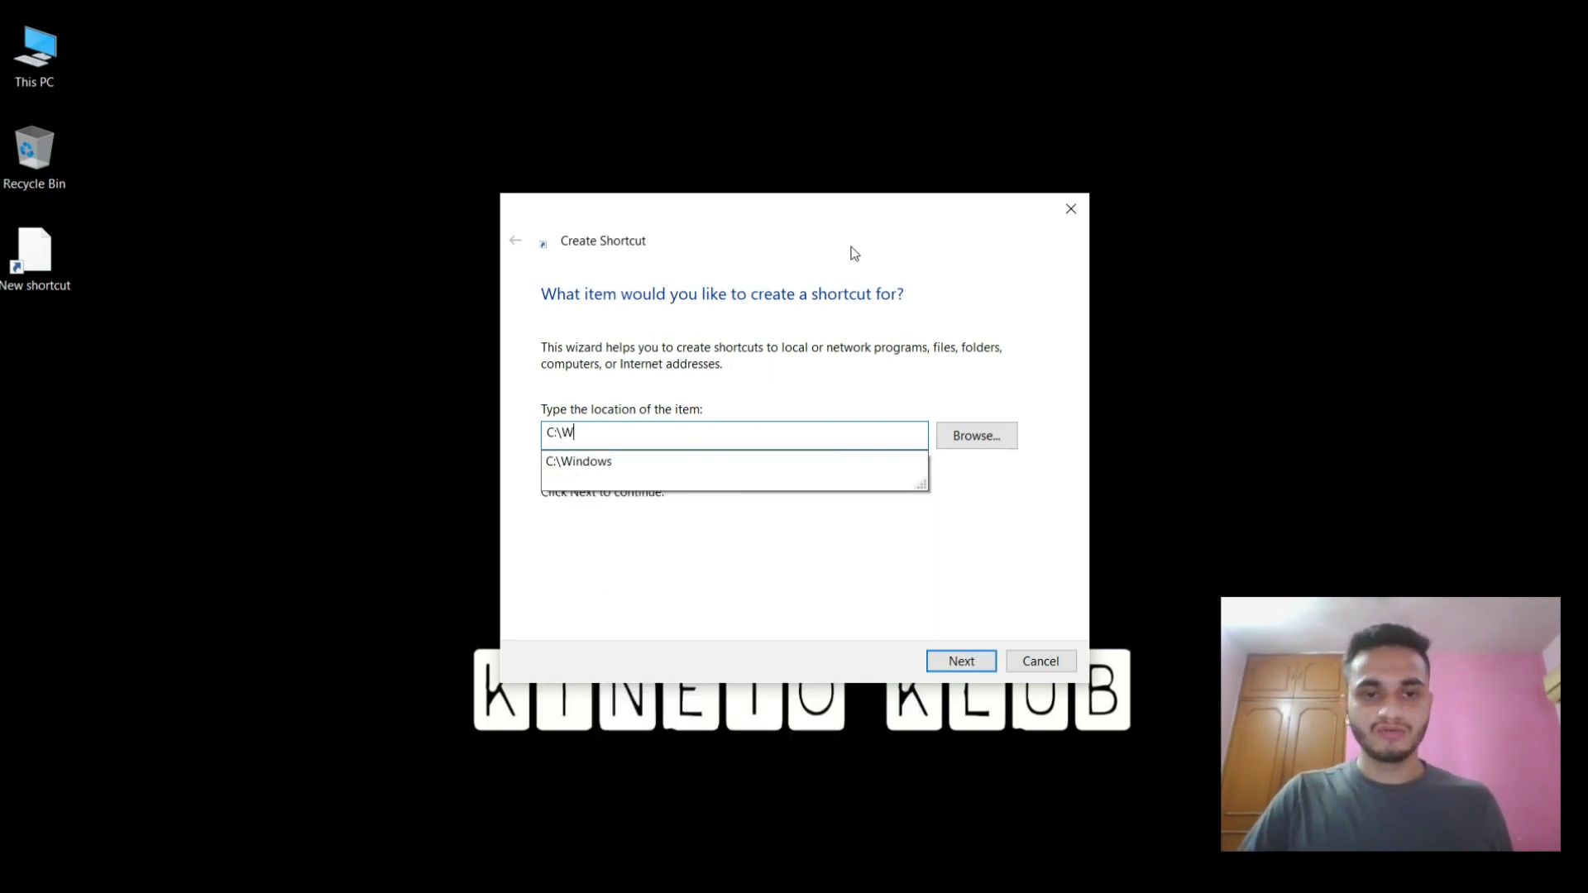
pyautogui.write('indows\\System32')
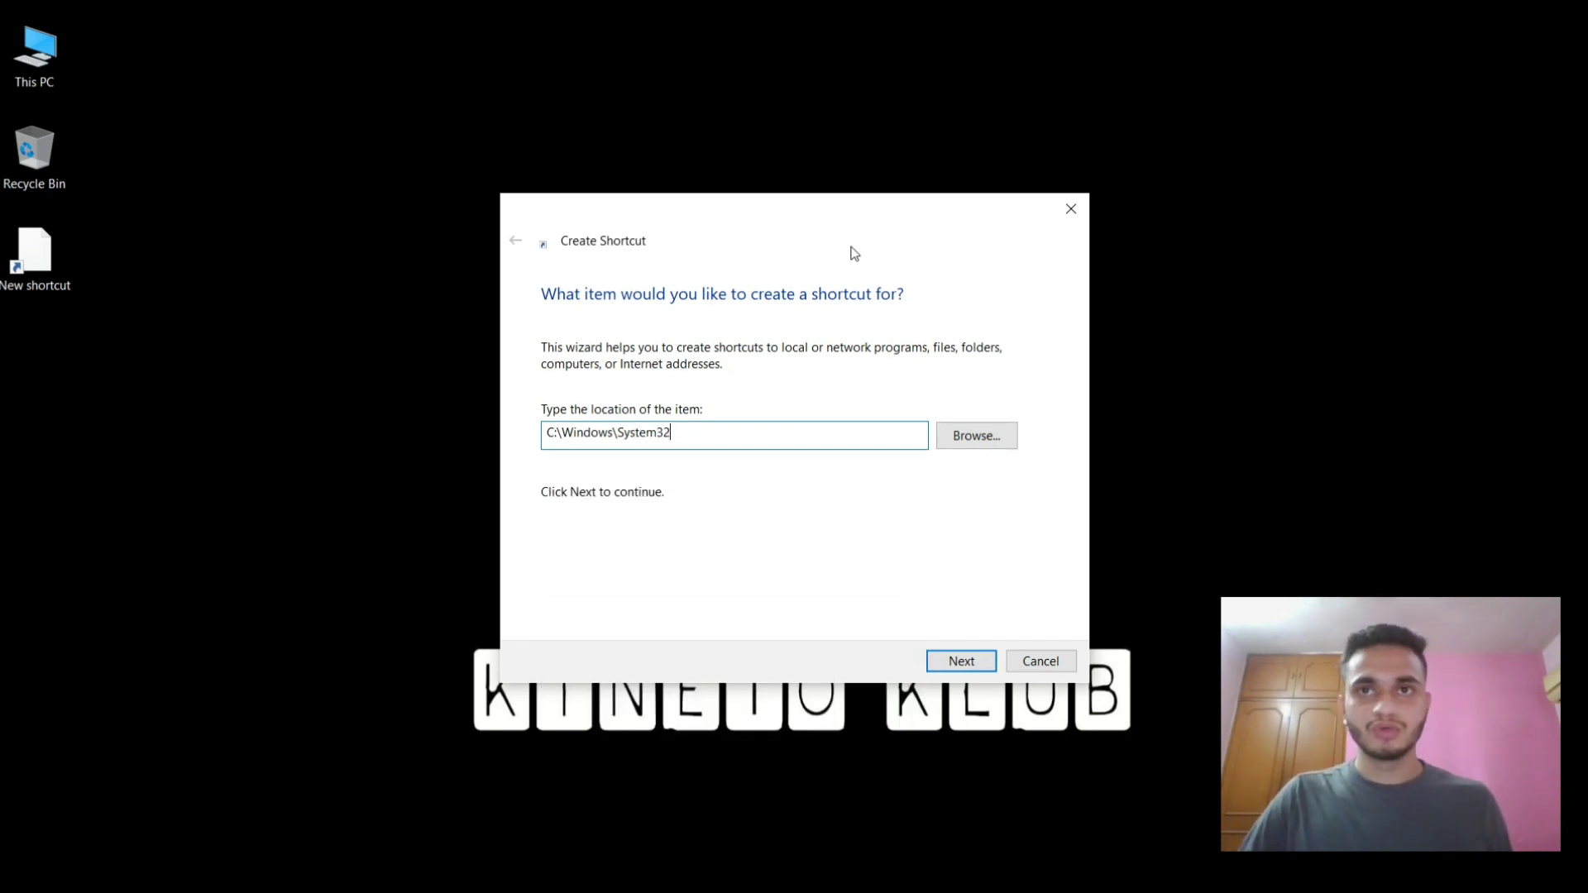
pyautogui.write('\\schtasks.exe /RUN /TN \\MyApps\\RegEdit-Ele')
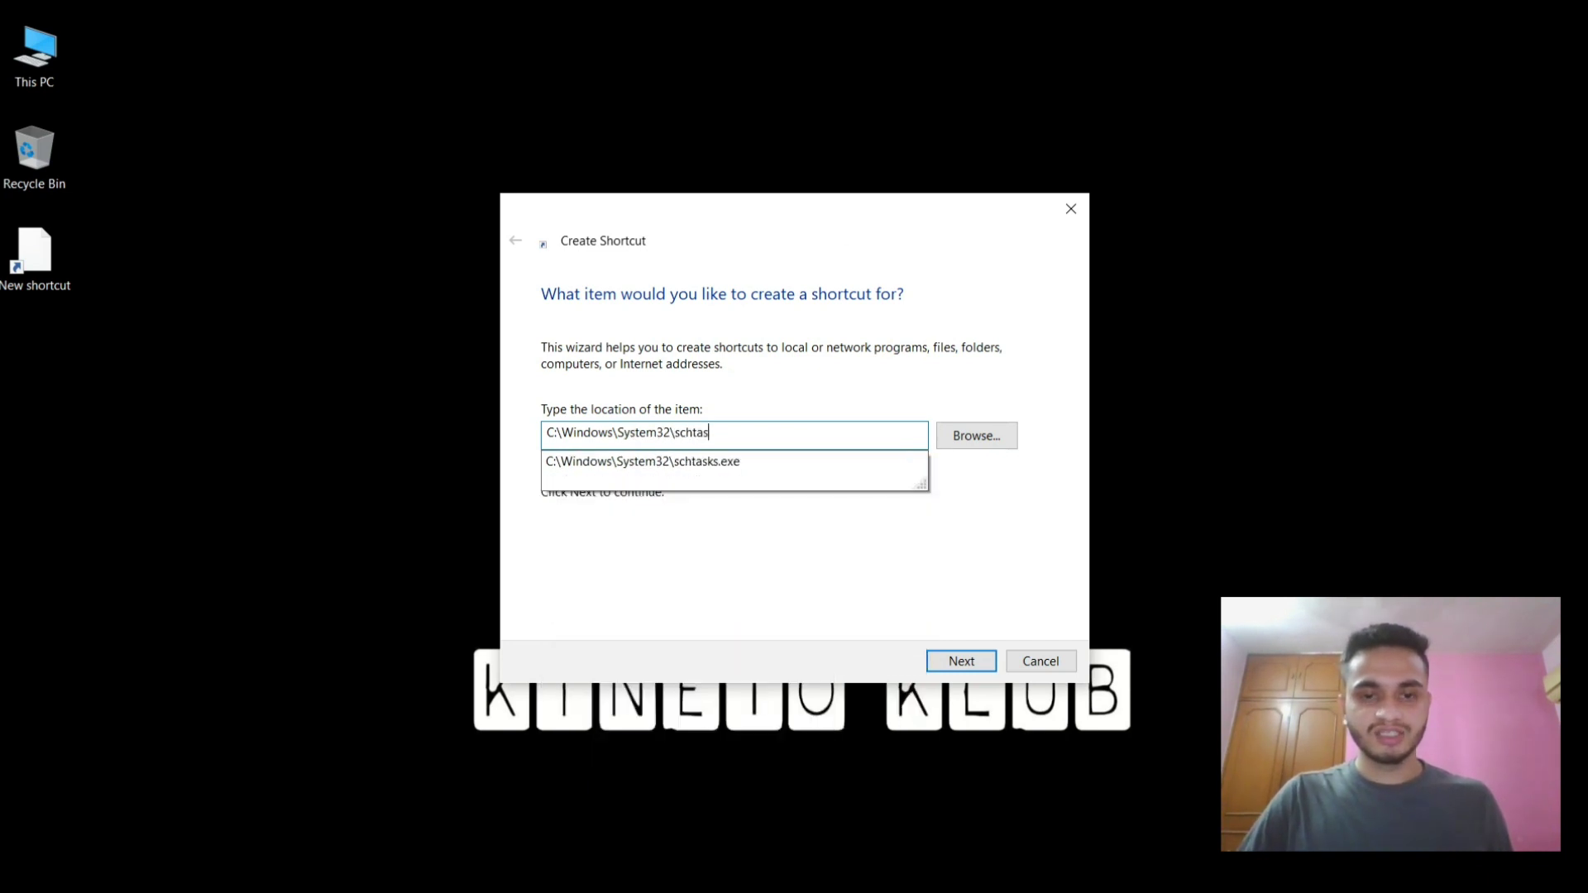
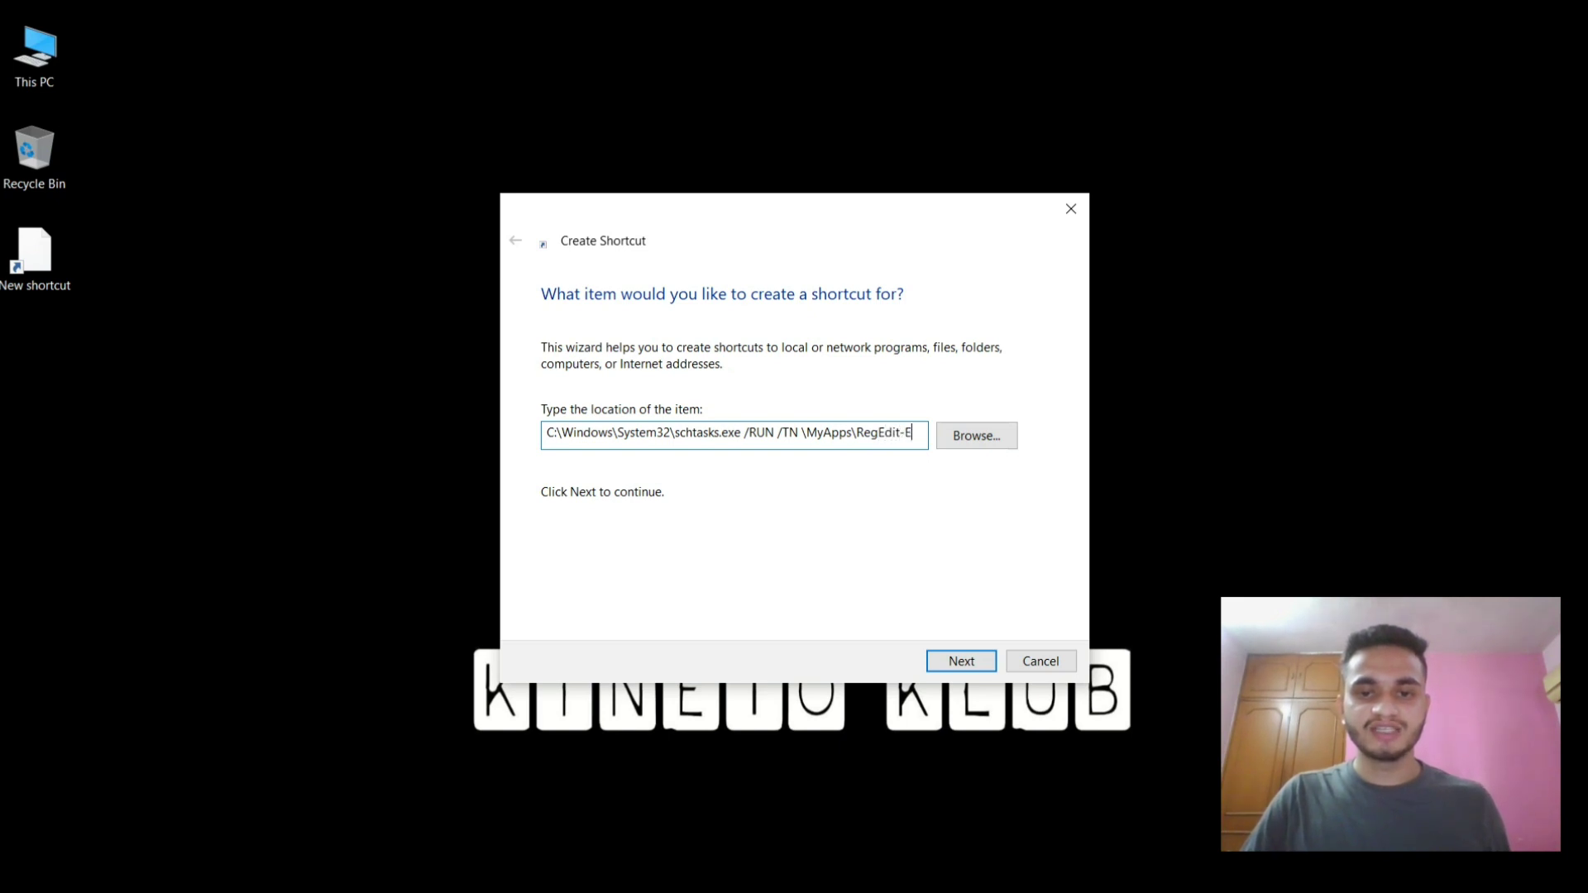
# Step: Complete the shortcut target as C:\Windows\System32\schtasks.exe /RUN /TN \MyApps\RegEdit-Elevated
pyautogui.write('vated')
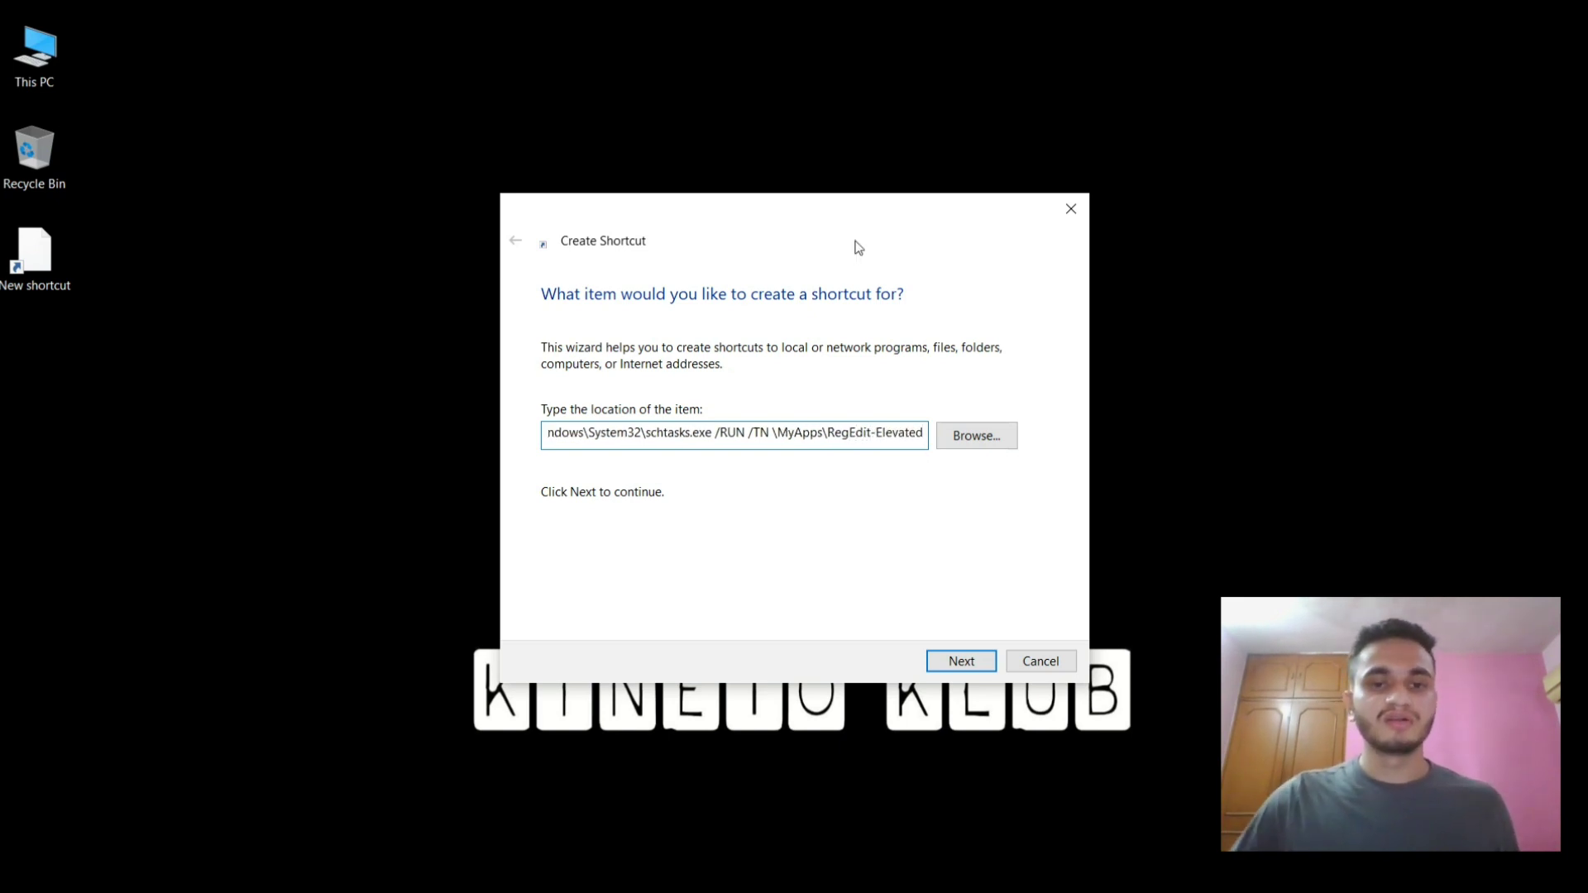
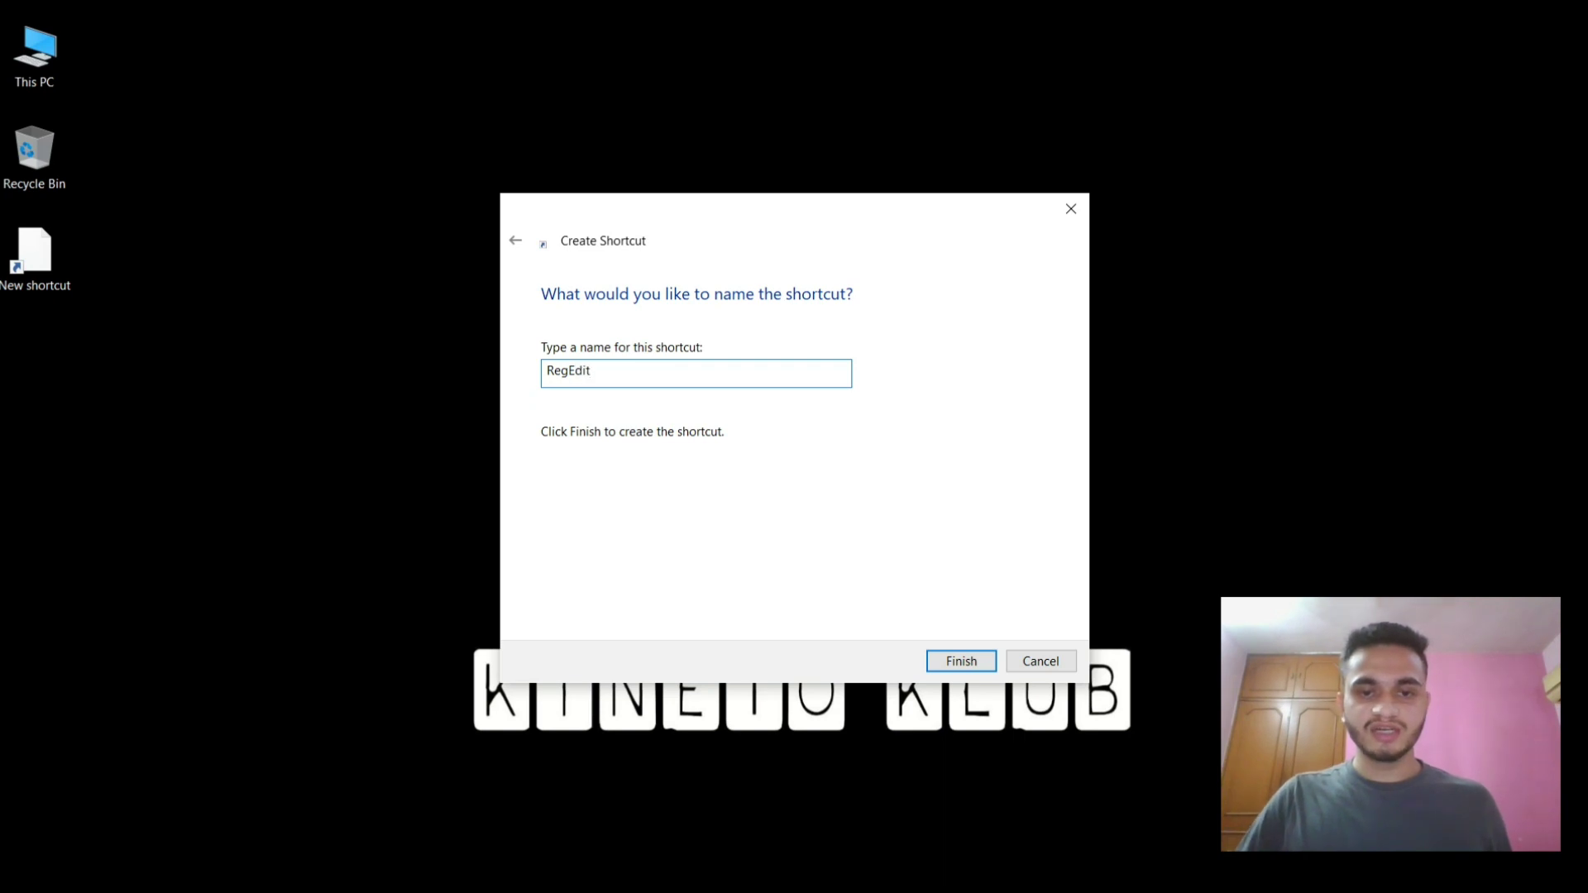
# Step: Finish the RegEdit shortcut, test that it launches Registry Editor, then close Registry Editor
pyautogui.press('Return')
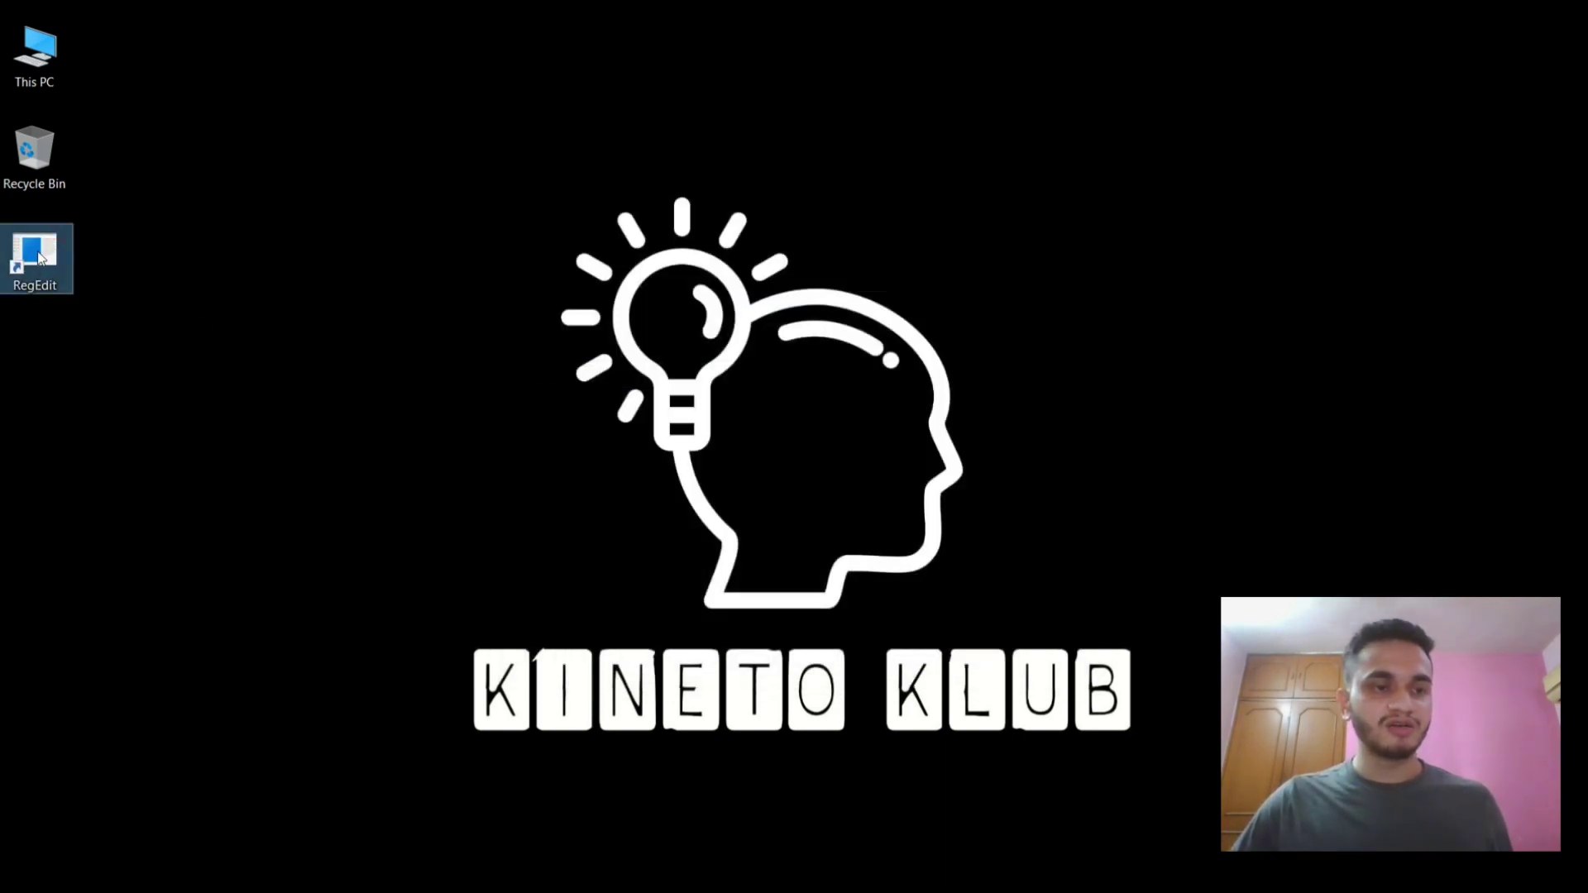
pyautogui.doubleClick(39, 257)
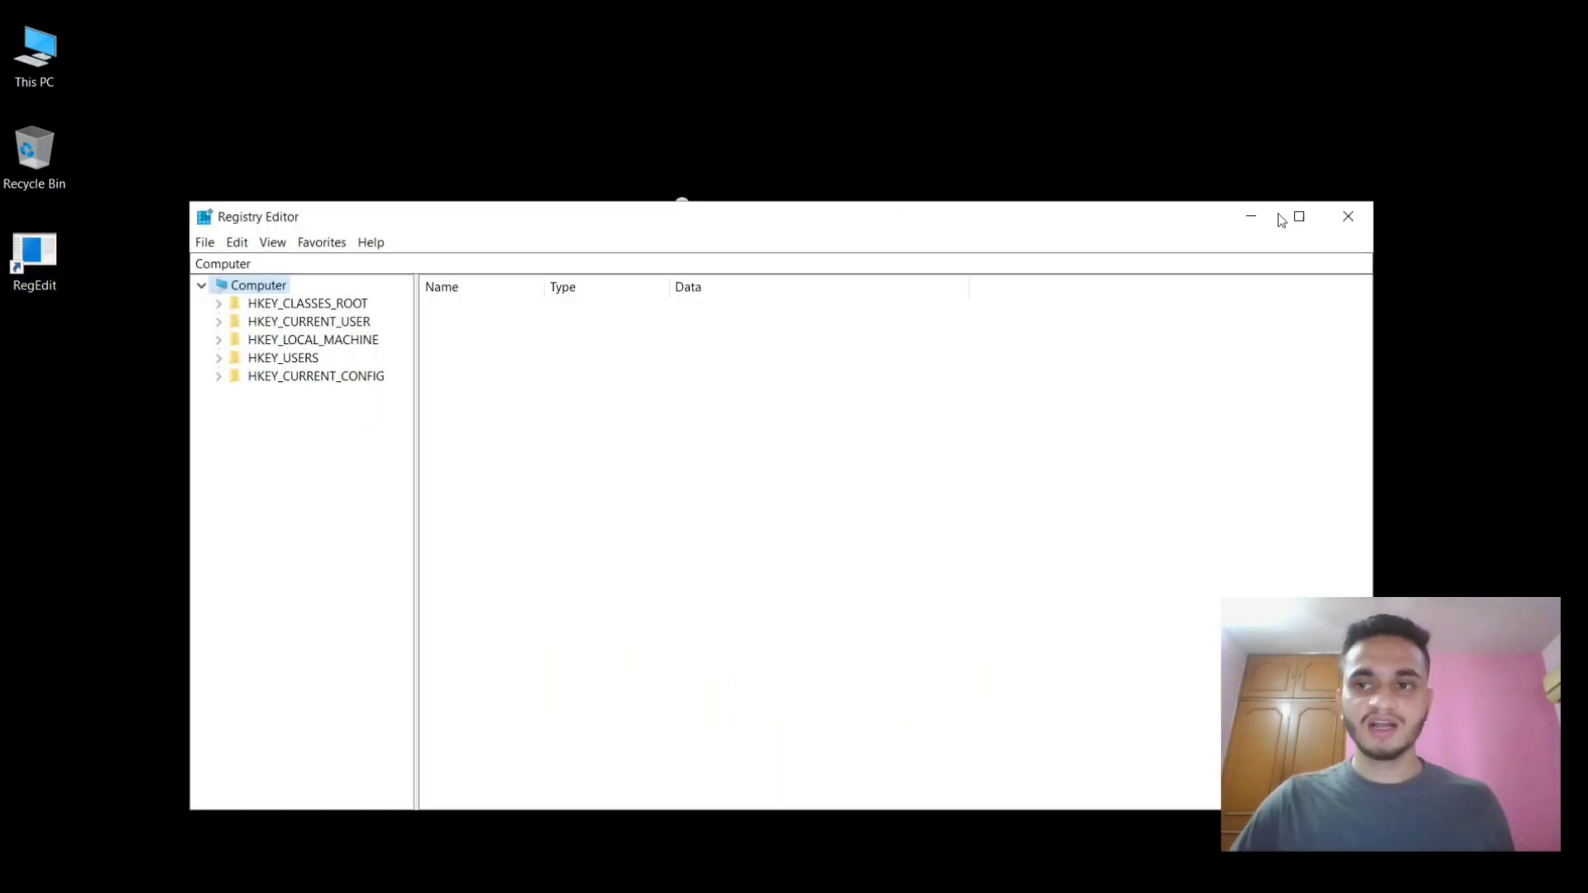
pyautogui.click(1361, 215)
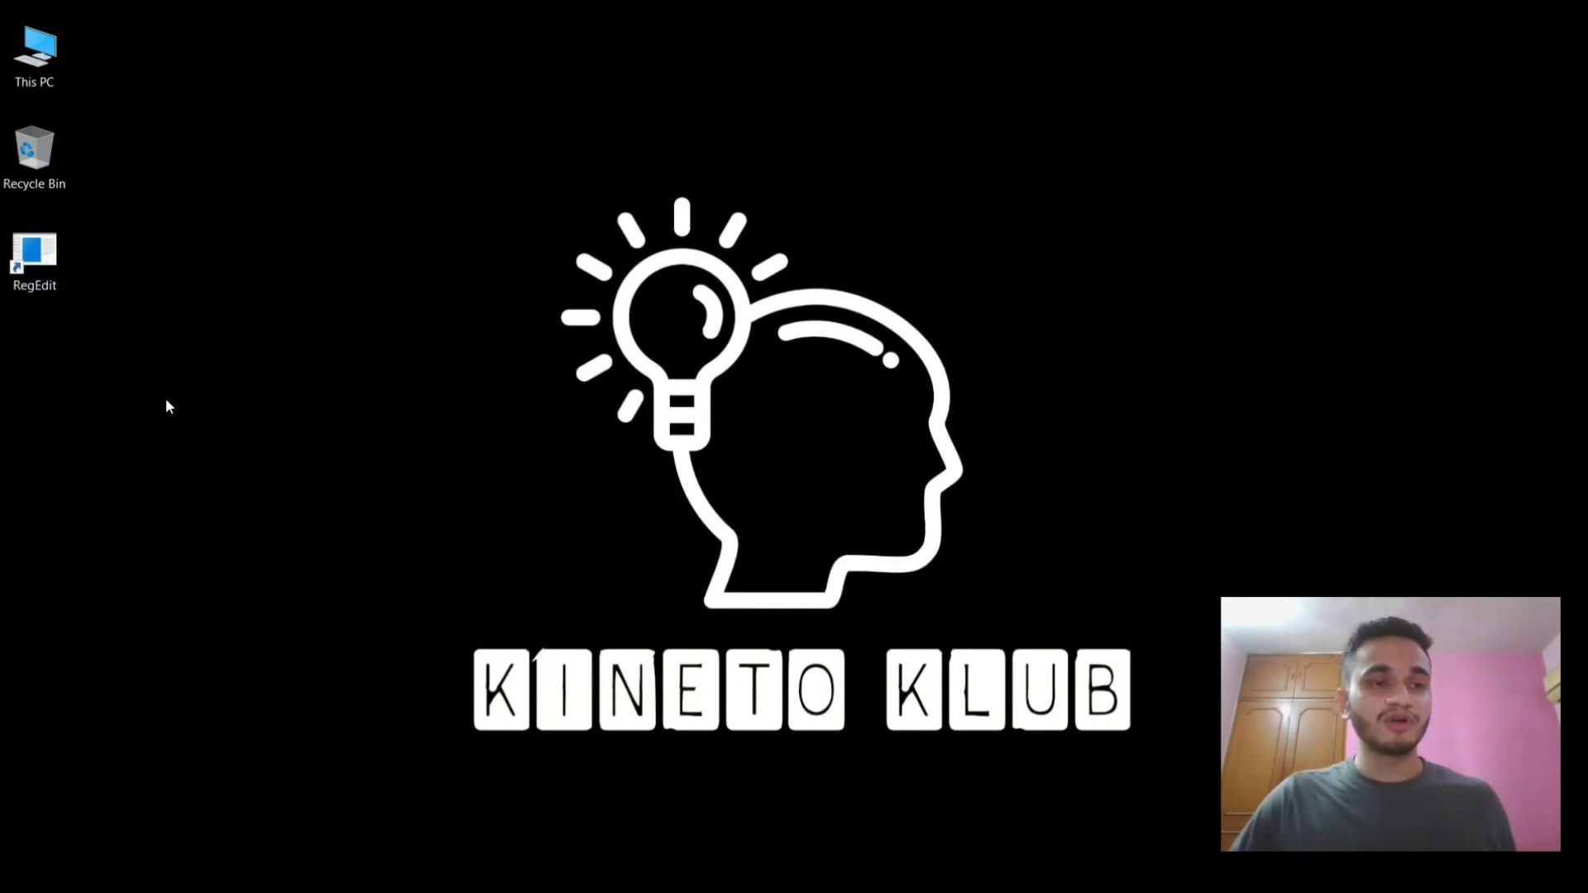
# Step: From the RegEdit shortcut's properties, browse for a new icon by searching the Windows folder for regedit
pyautogui.rightClick(46, 262)
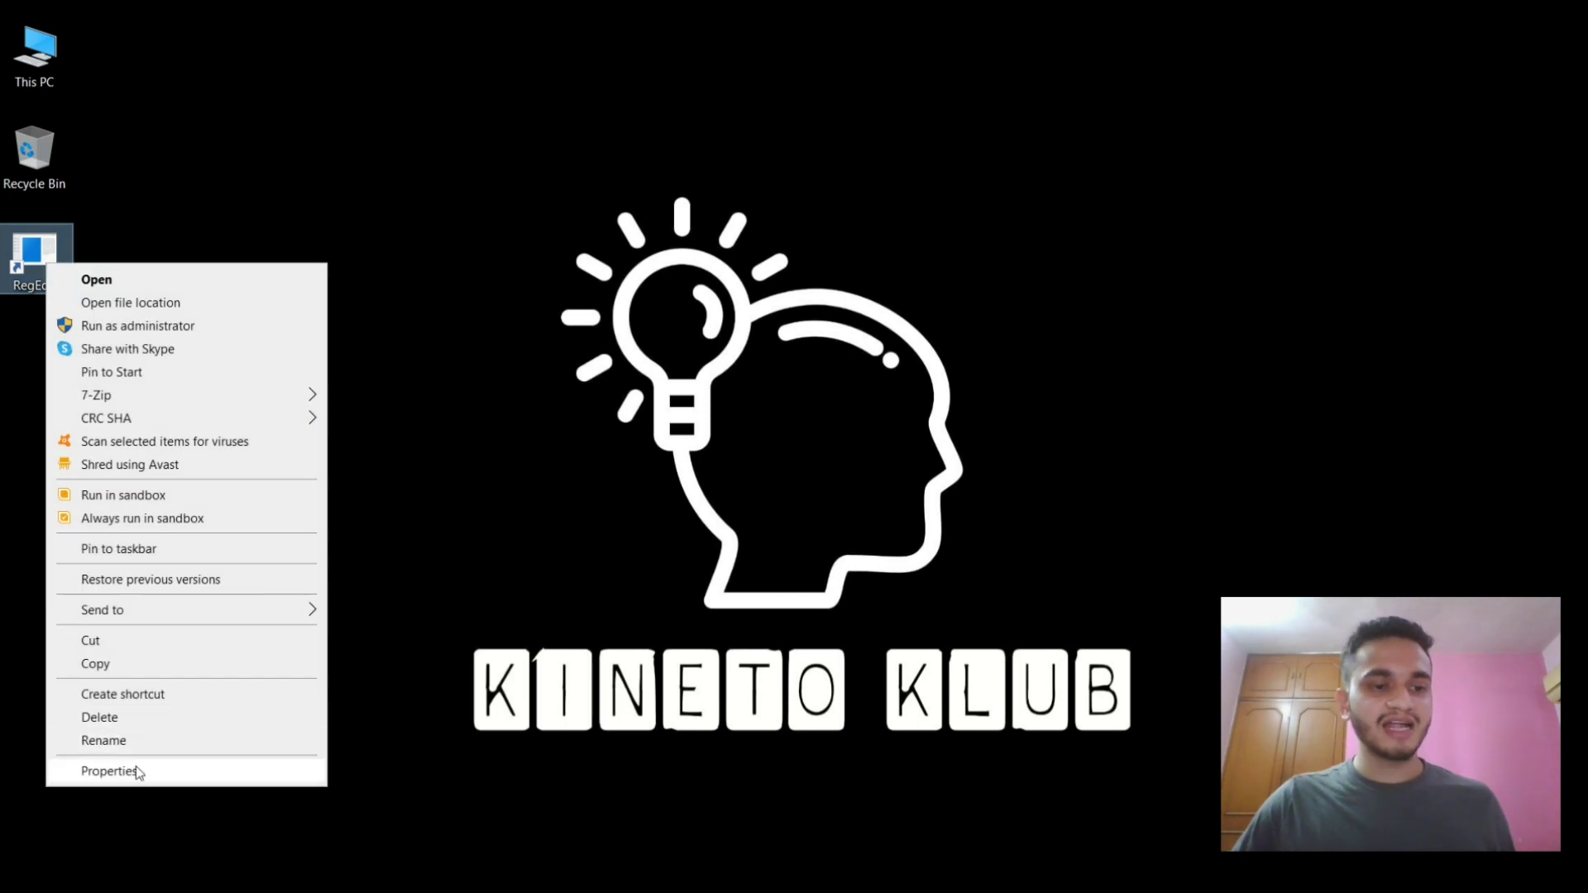
pyautogui.click(142, 774)
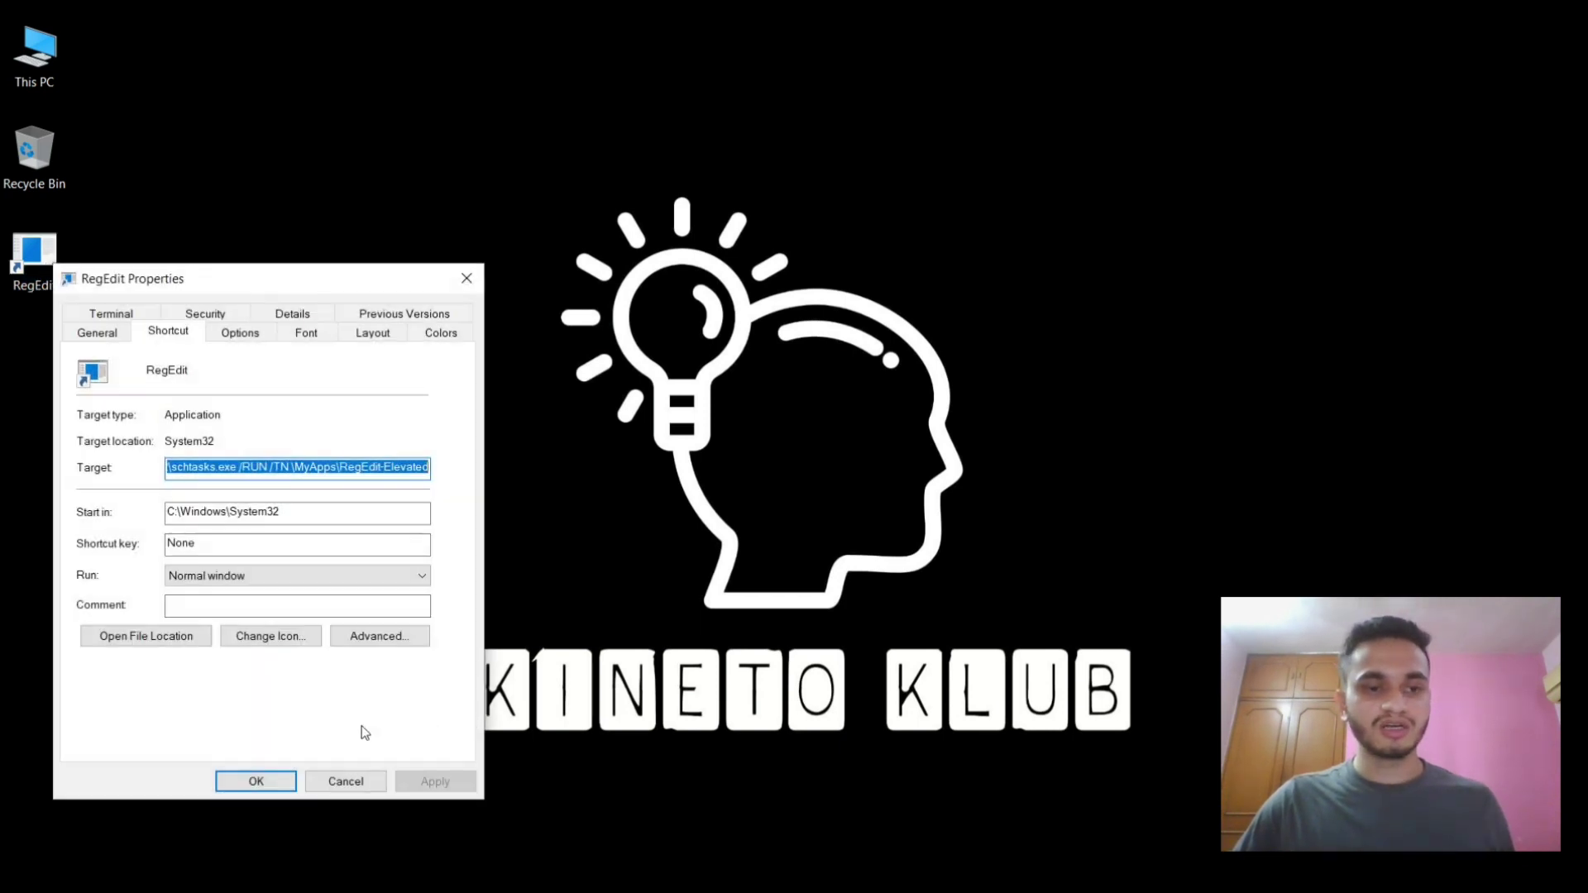
pyautogui.click(285, 635)
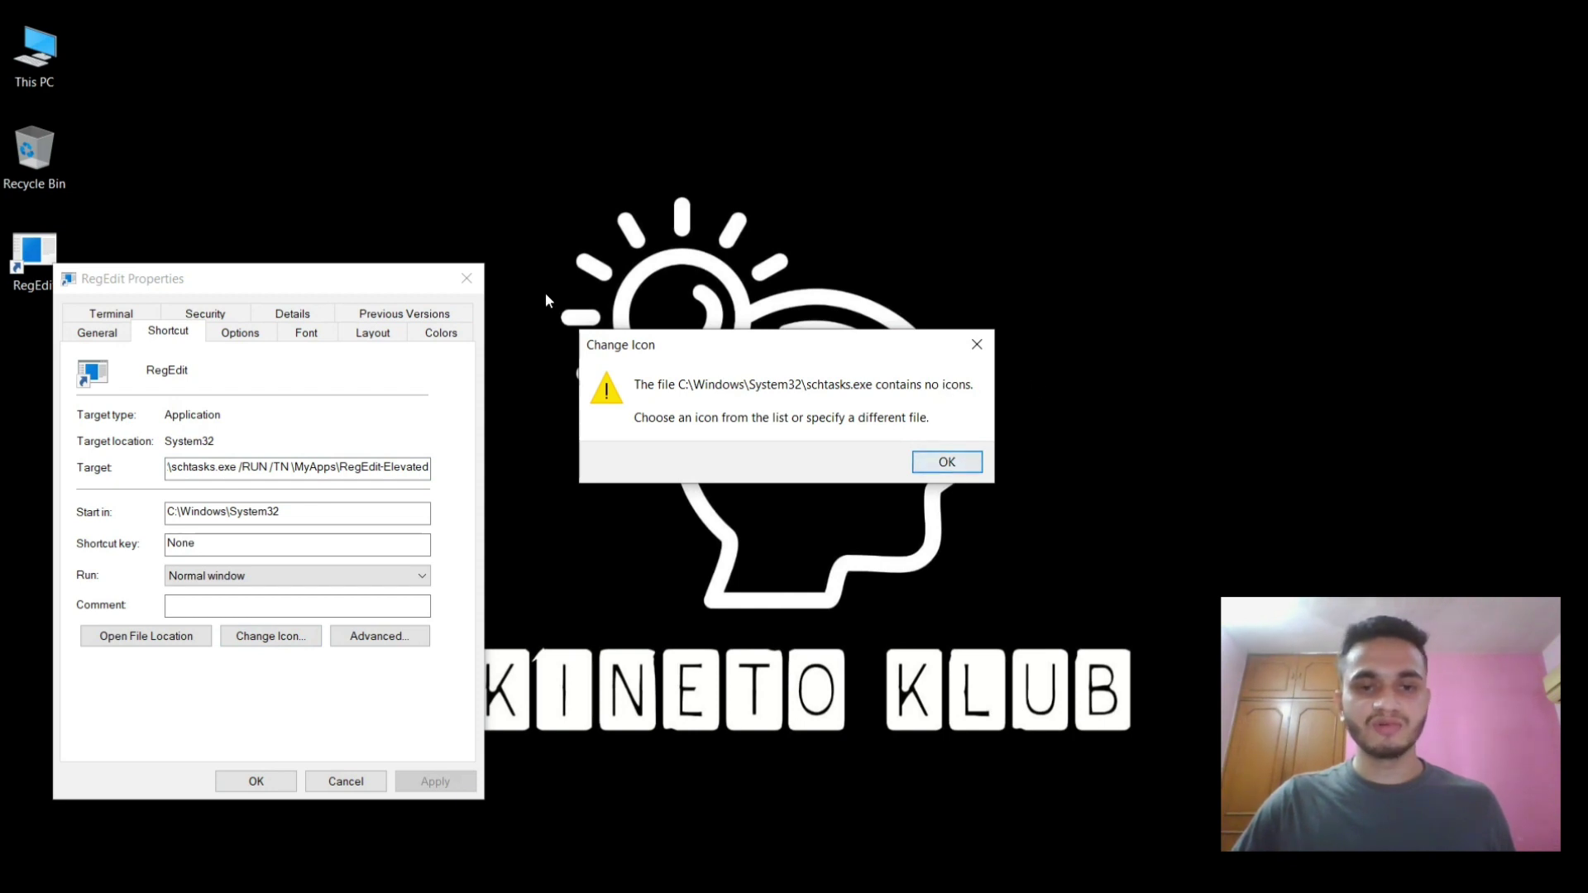
pyautogui.click(956, 466)
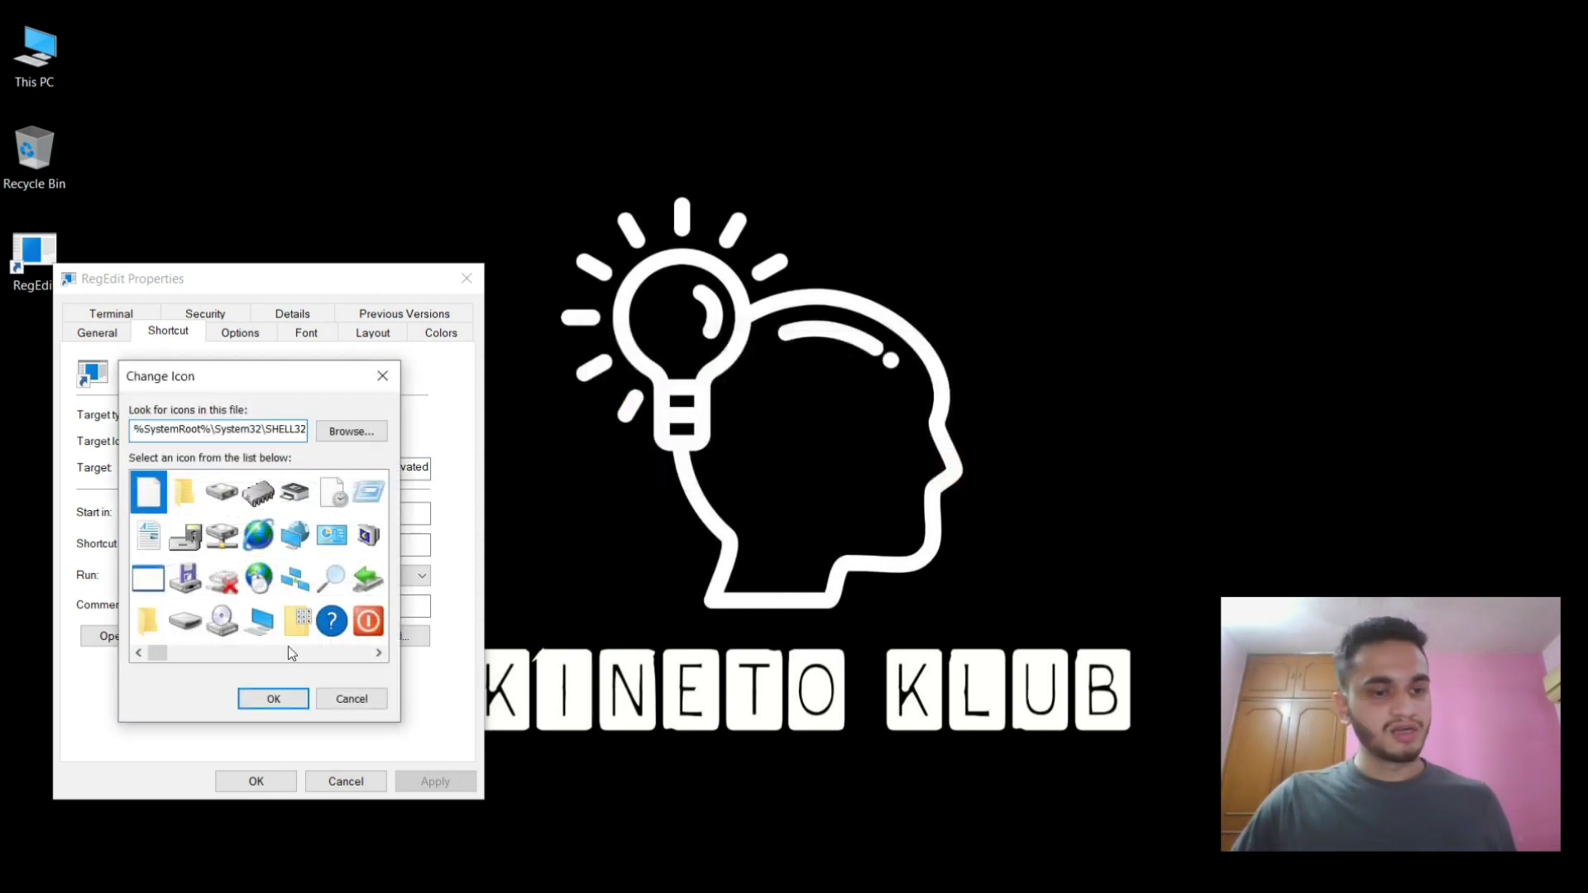
pyautogui.click(351, 432)
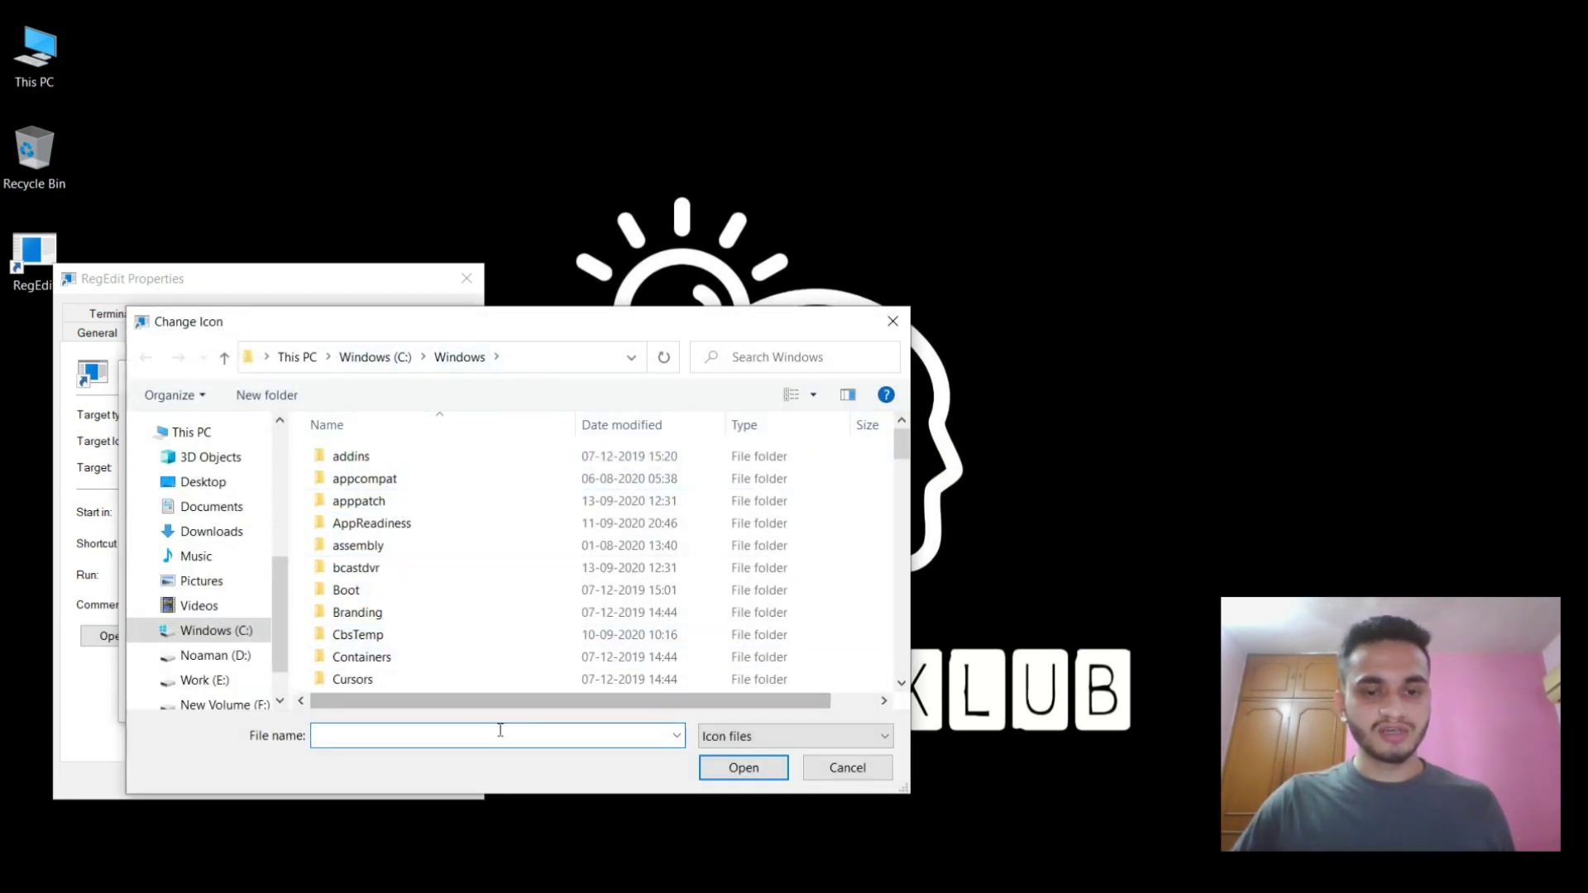
pyautogui.click(799, 362)
pyautogui.write('rege')
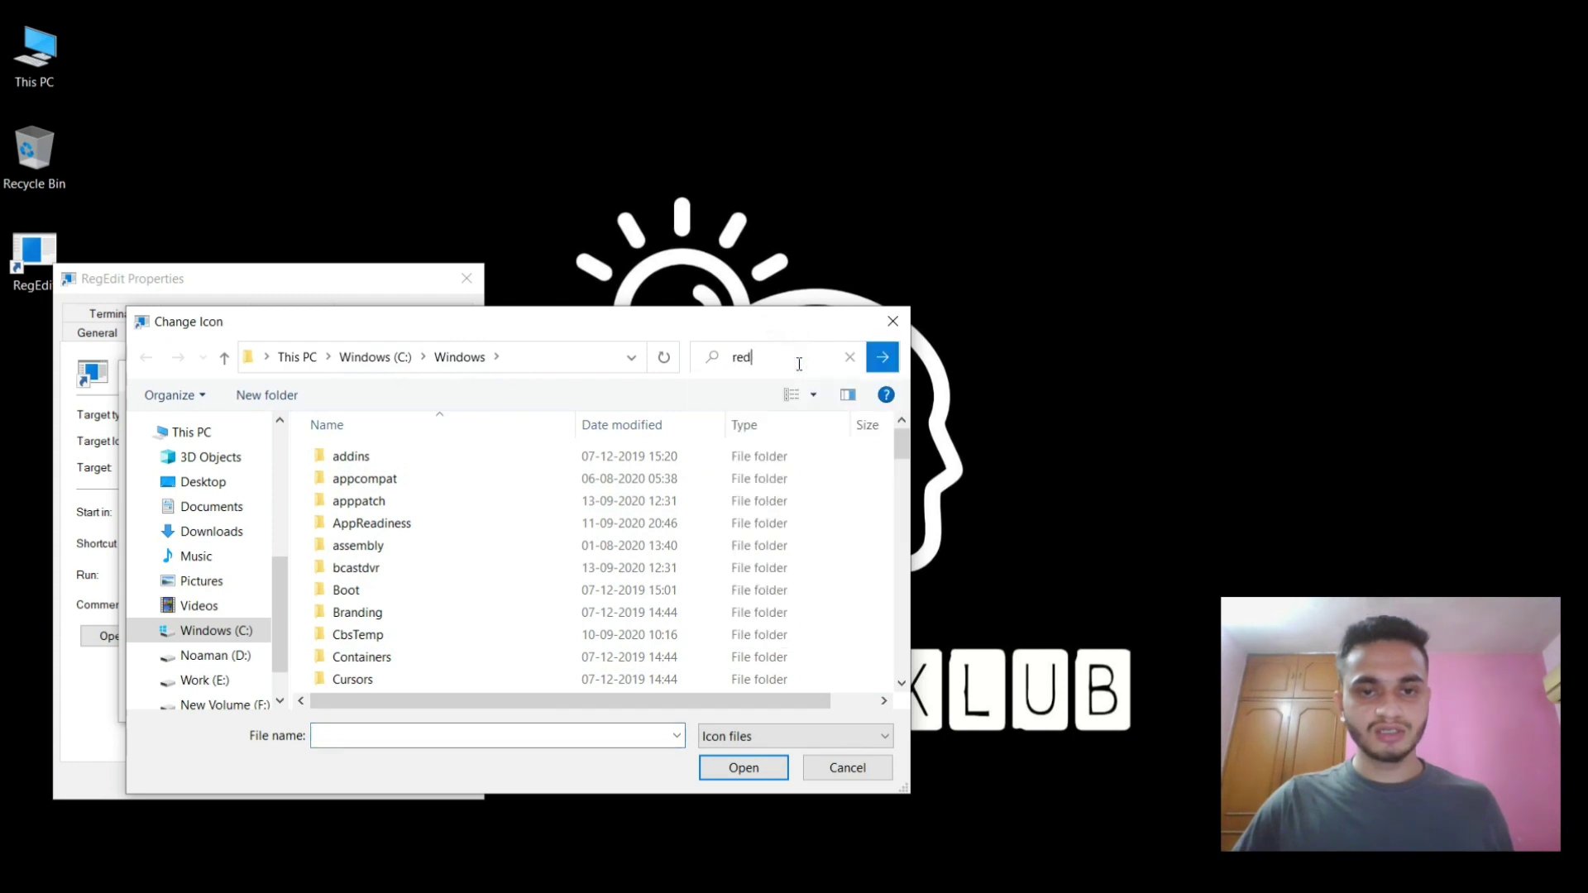
pyautogui.write('dit')
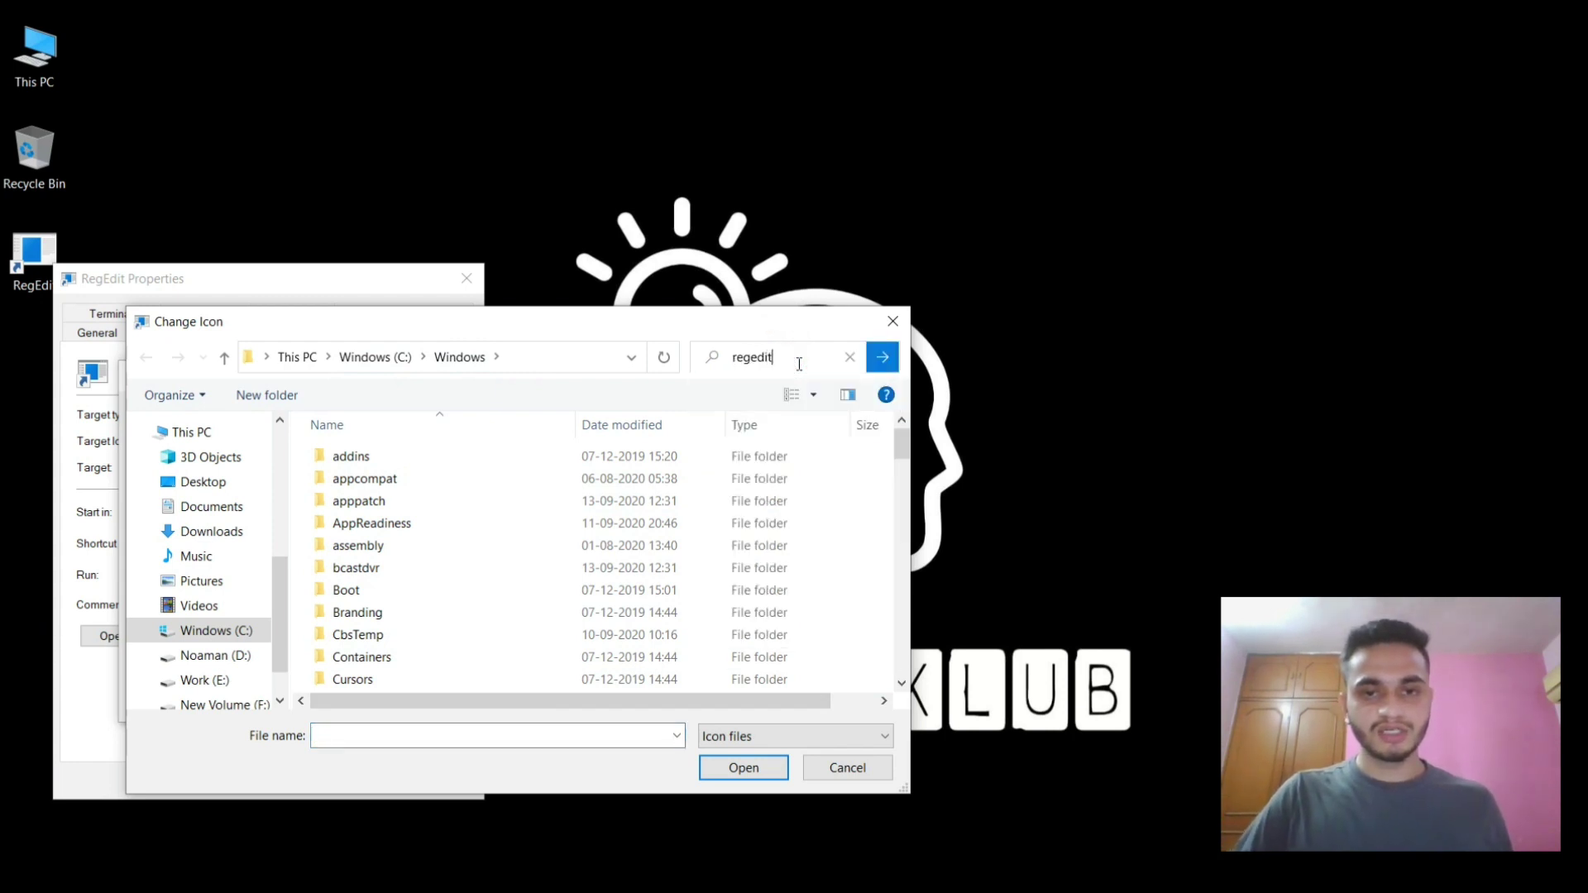
pyautogui.press('Return')
# Step: Choose regedit.exe's Registry Editor icon and apply it to the shortcut
pyautogui.click(438, 461)
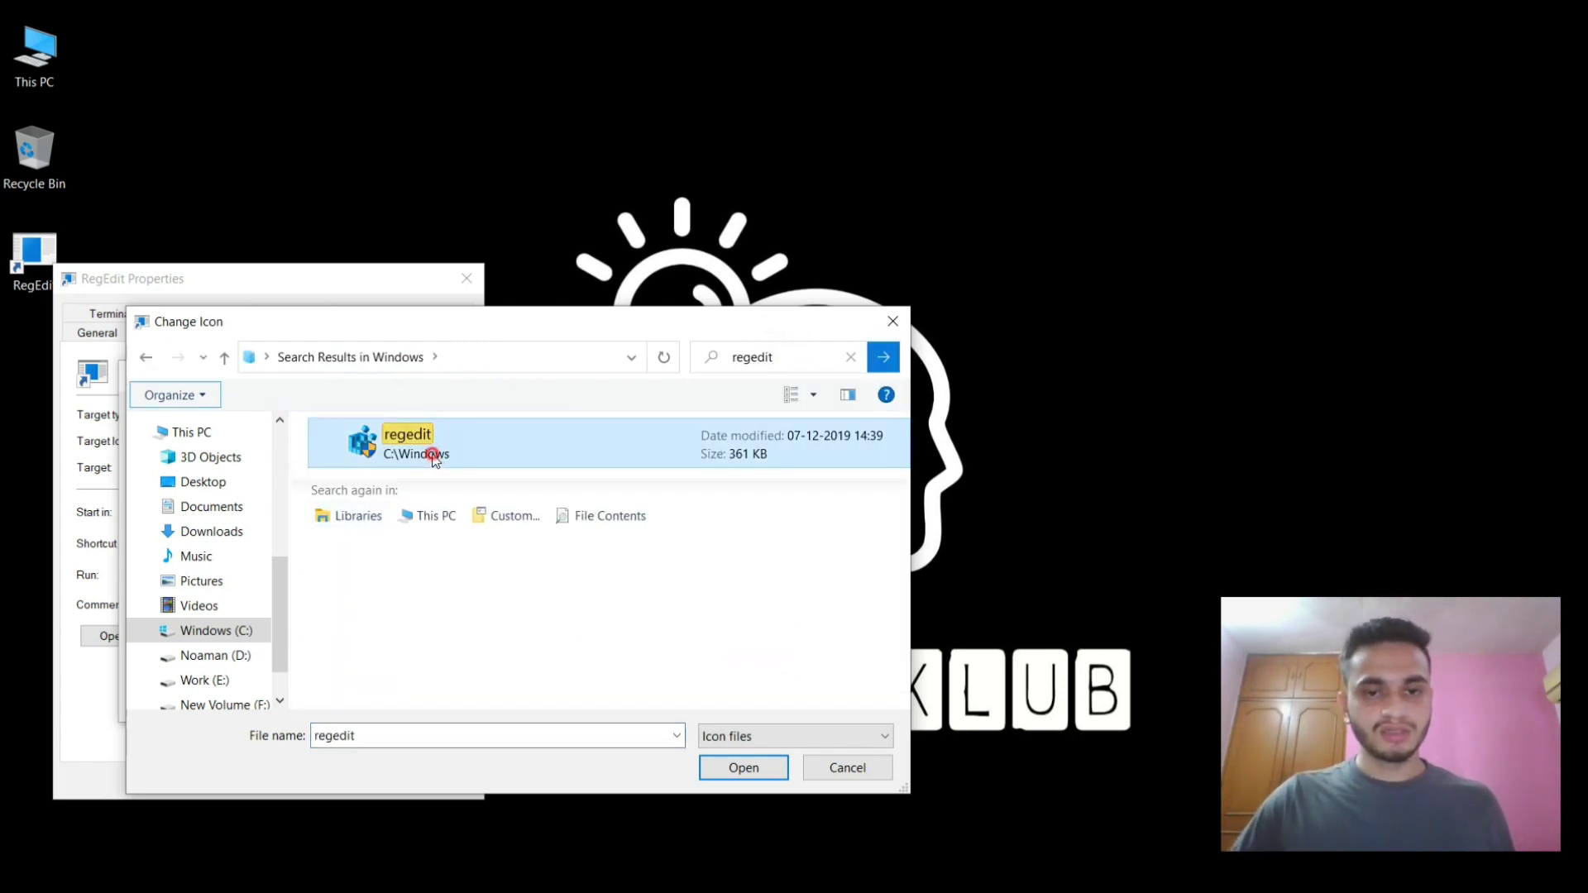
pyautogui.click(744, 768)
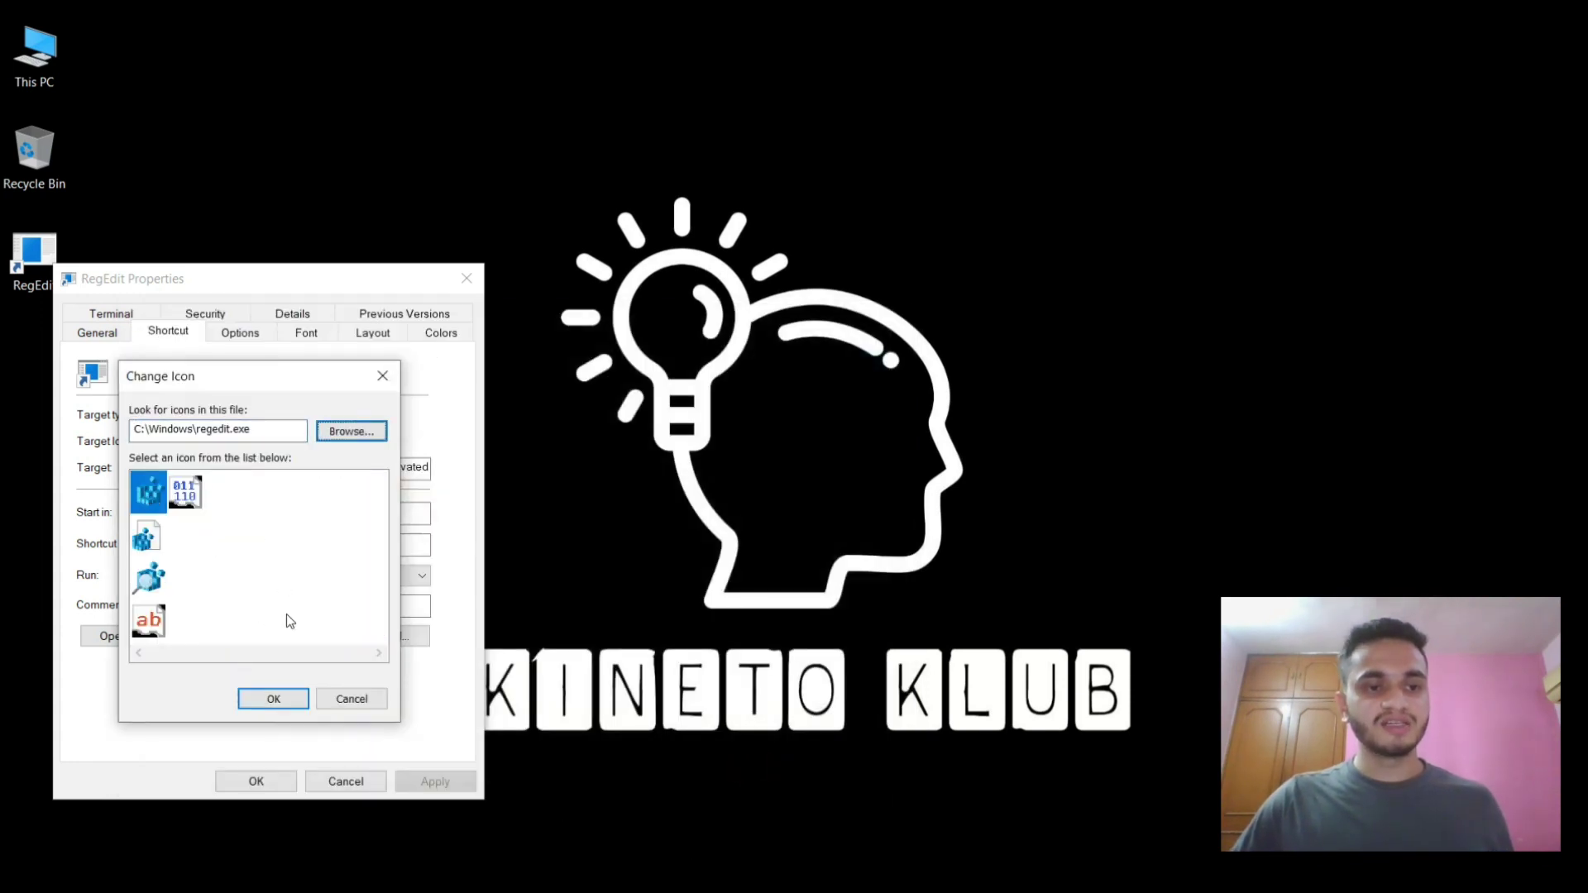
pyautogui.click(272, 700)
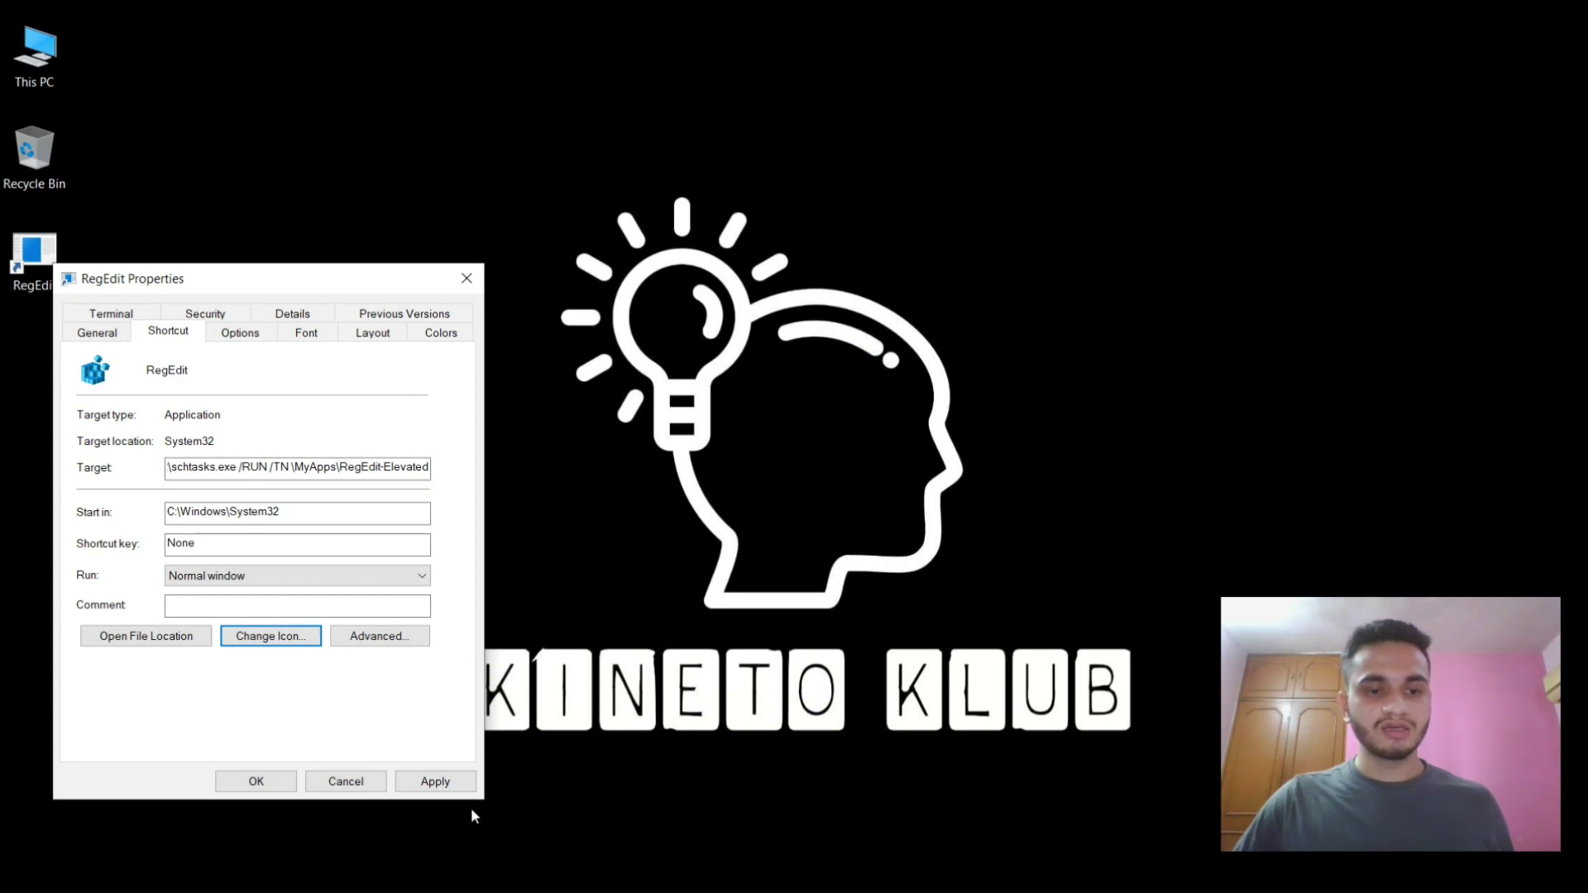
pyautogui.click(436, 782)
pyautogui.click(257, 782)
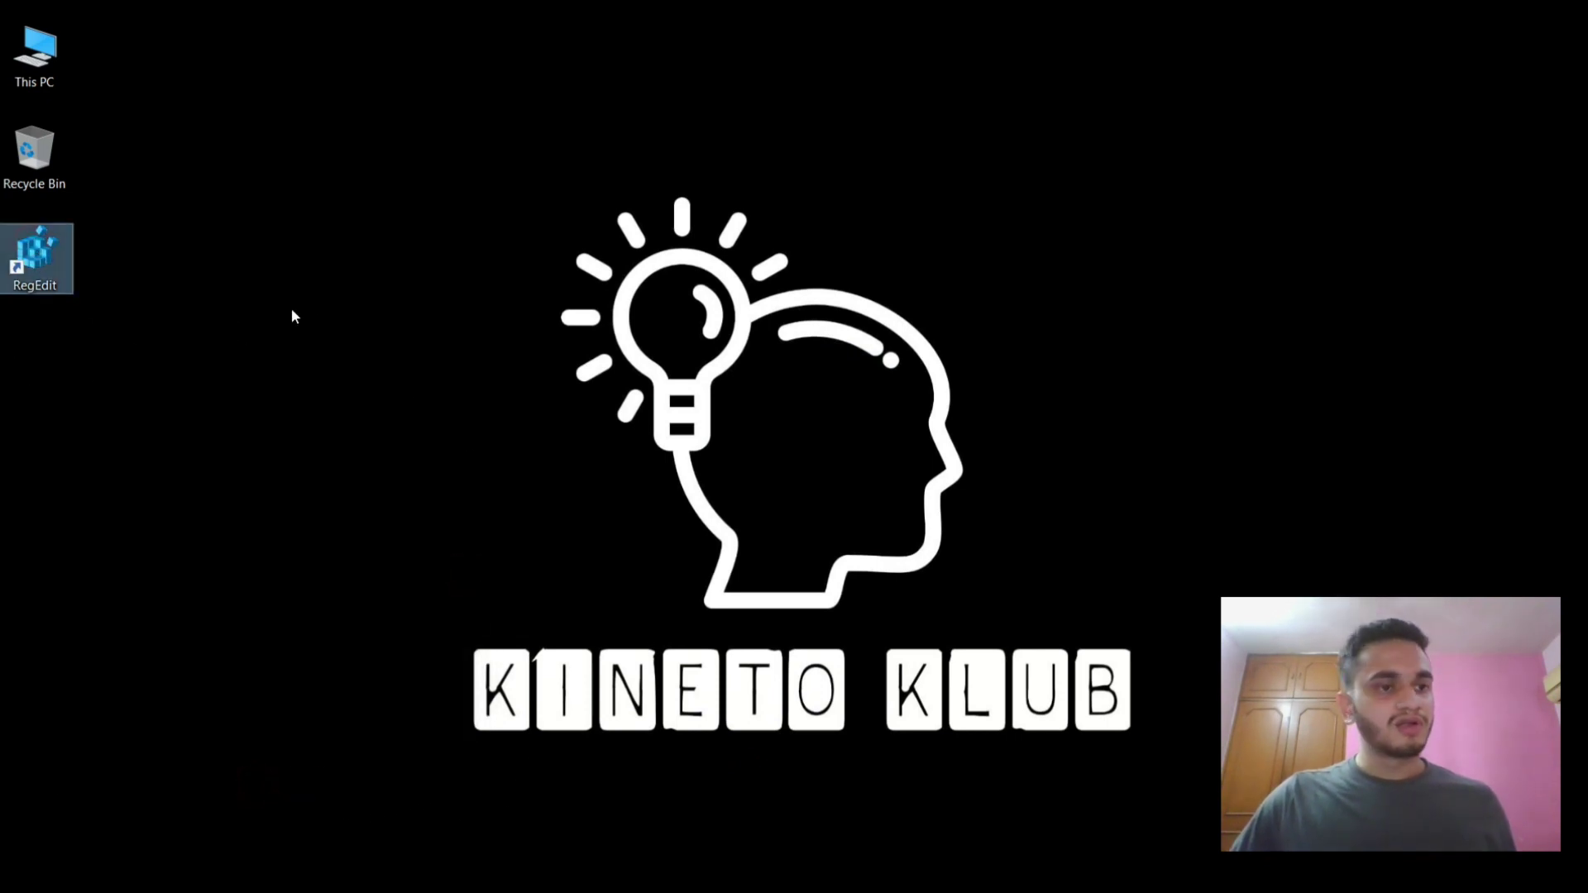
# Step: Launch Registry Editor from the re-iconed RegEdit shortcut, opening with no UAC prompt
pyautogui.moveTo(240, 417); pyautogui.dragTo(114, 290)
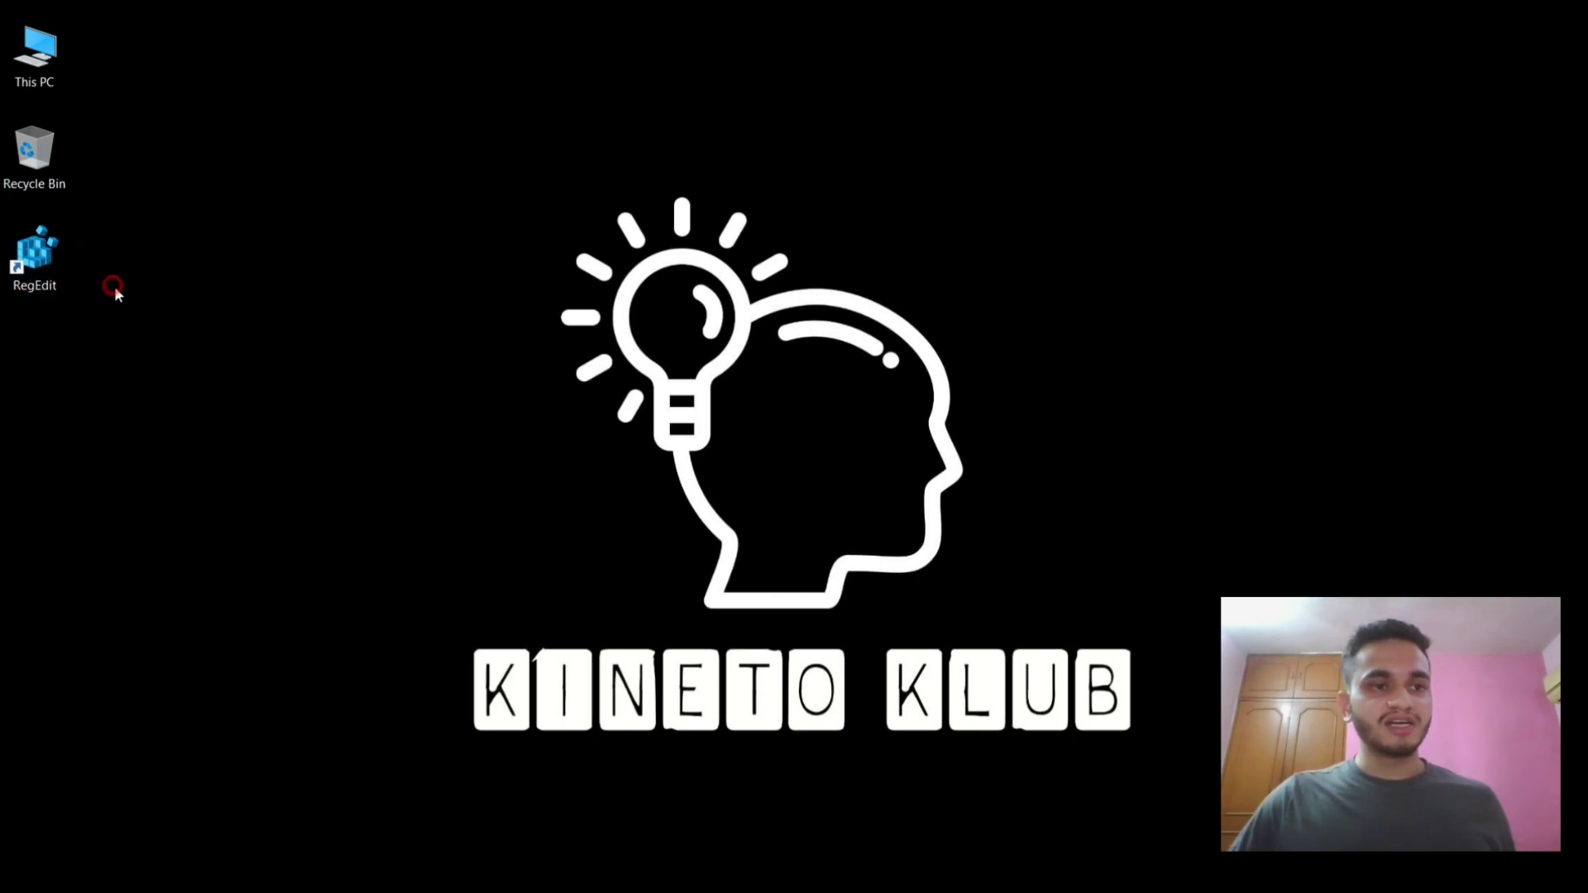
pyautogui.doubleClick(52, 233)
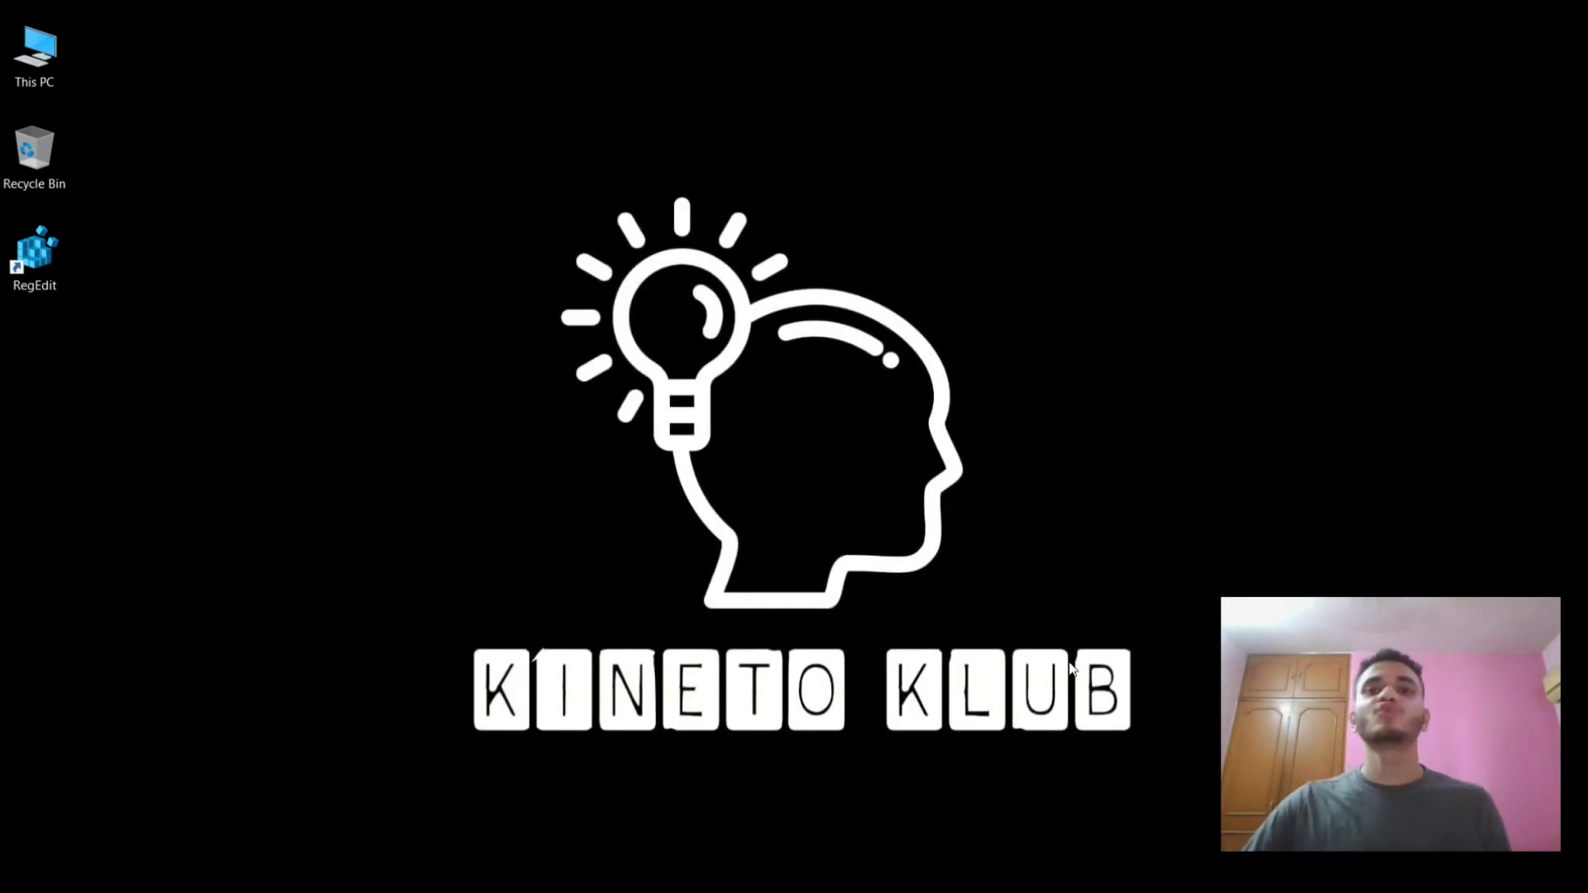
pyautogui.click(33, 261)
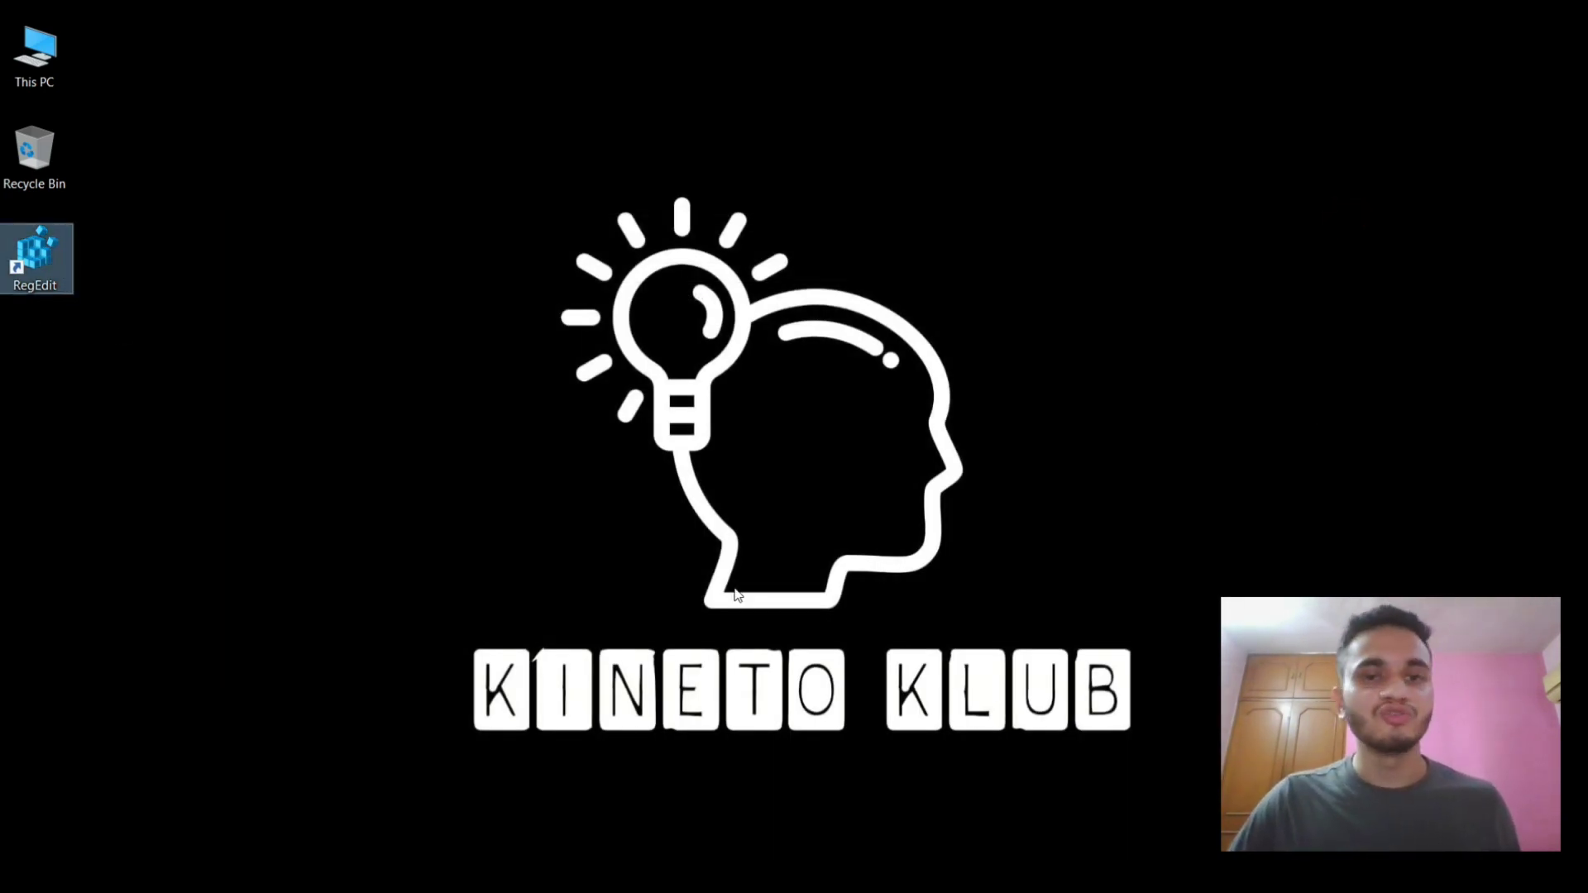
pyautogui.doubleClick(33, 261)
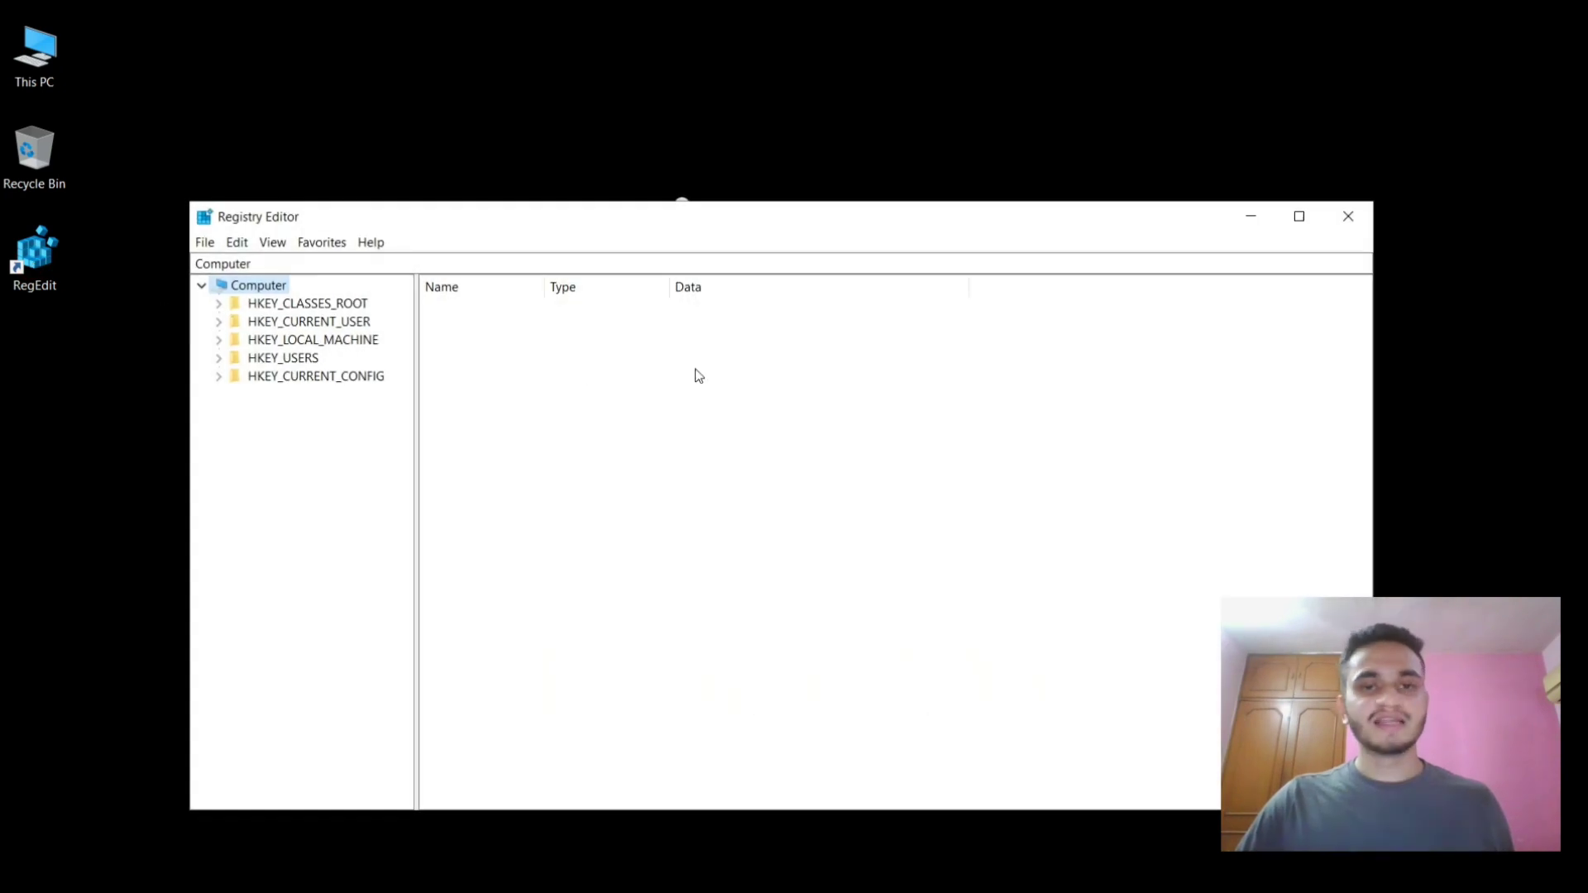